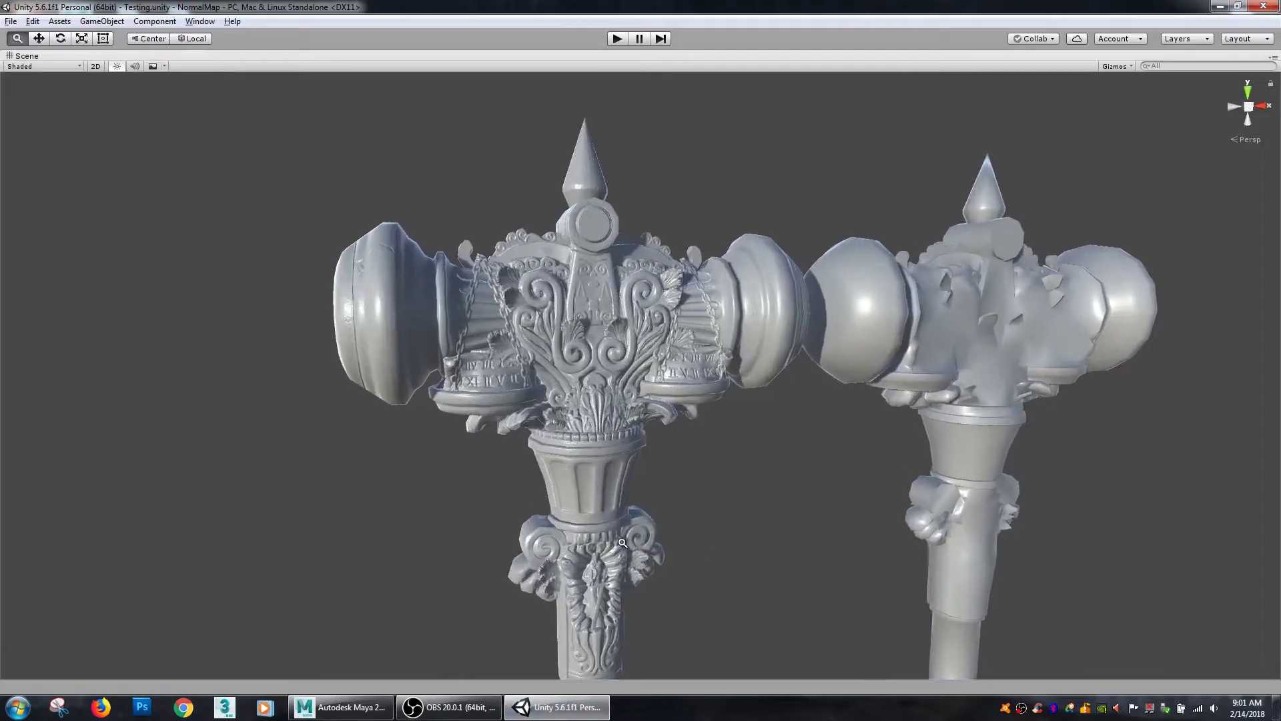
Restore the full editor layout around the two hammers and select the detailed gavel model
{"action": "scroll", "coordinate": [729, 586], "scroll_direction": "up", "scroll_amount": 3}
{"action": "left_click_drag", "start_coordinate": [686, 558], "coordinate": [657, 547], "text": "alt"}
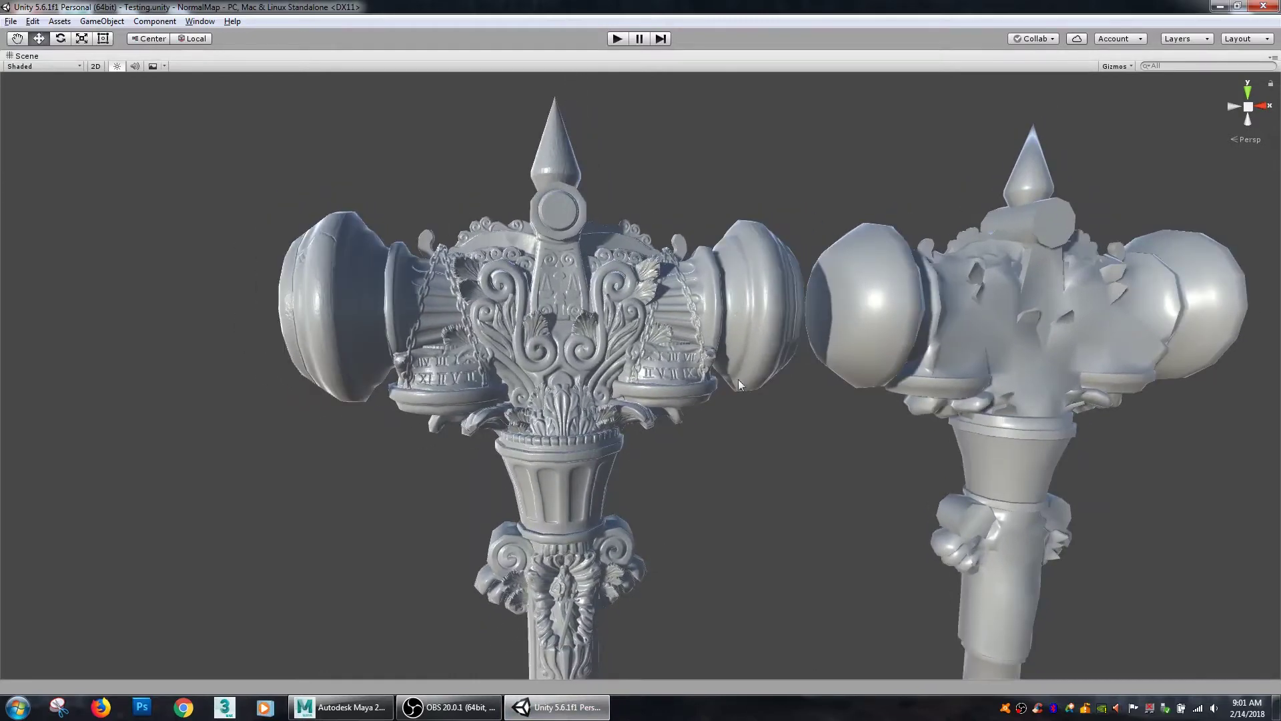
{"action": "left_click_drag", "start_coordinate": [739, 385], "coordinate": [647, 340], "text": "alt"}
{"action": "key", "text": "shift+space"}
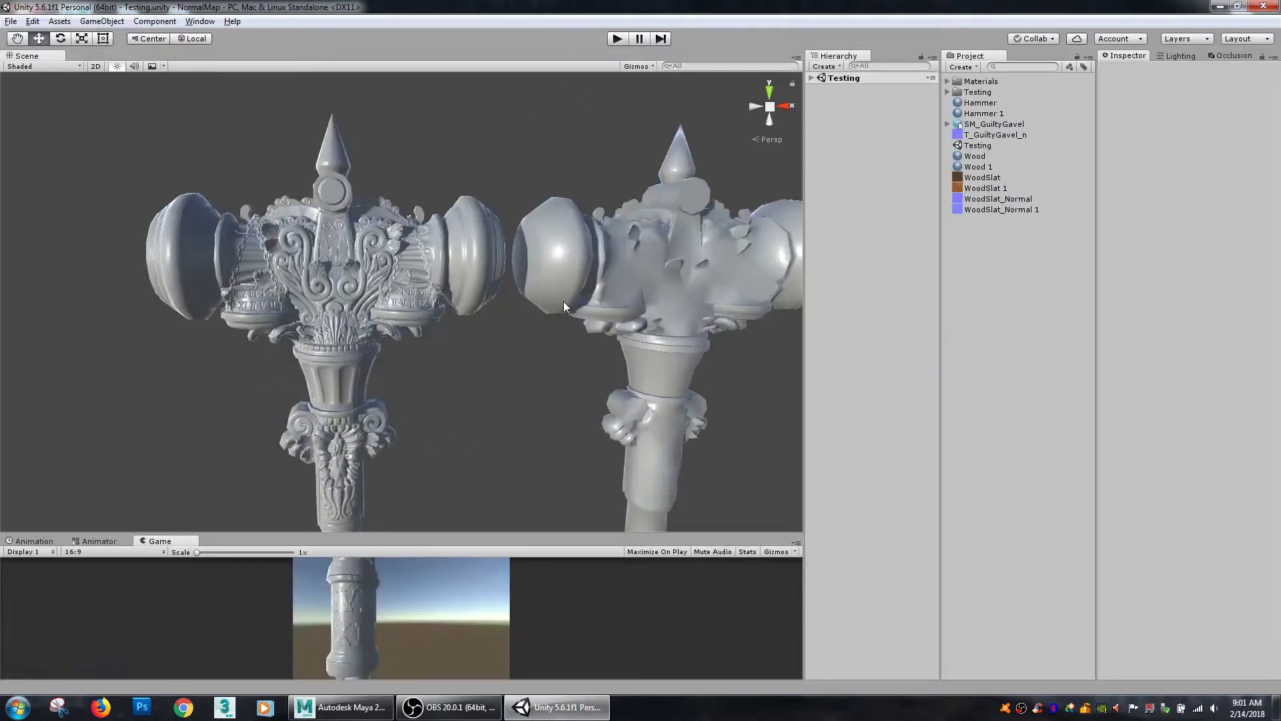
{"action": "scroll", "coordinate": [213, 330], "scroll_direction": "up", "scroll_amount": 3}
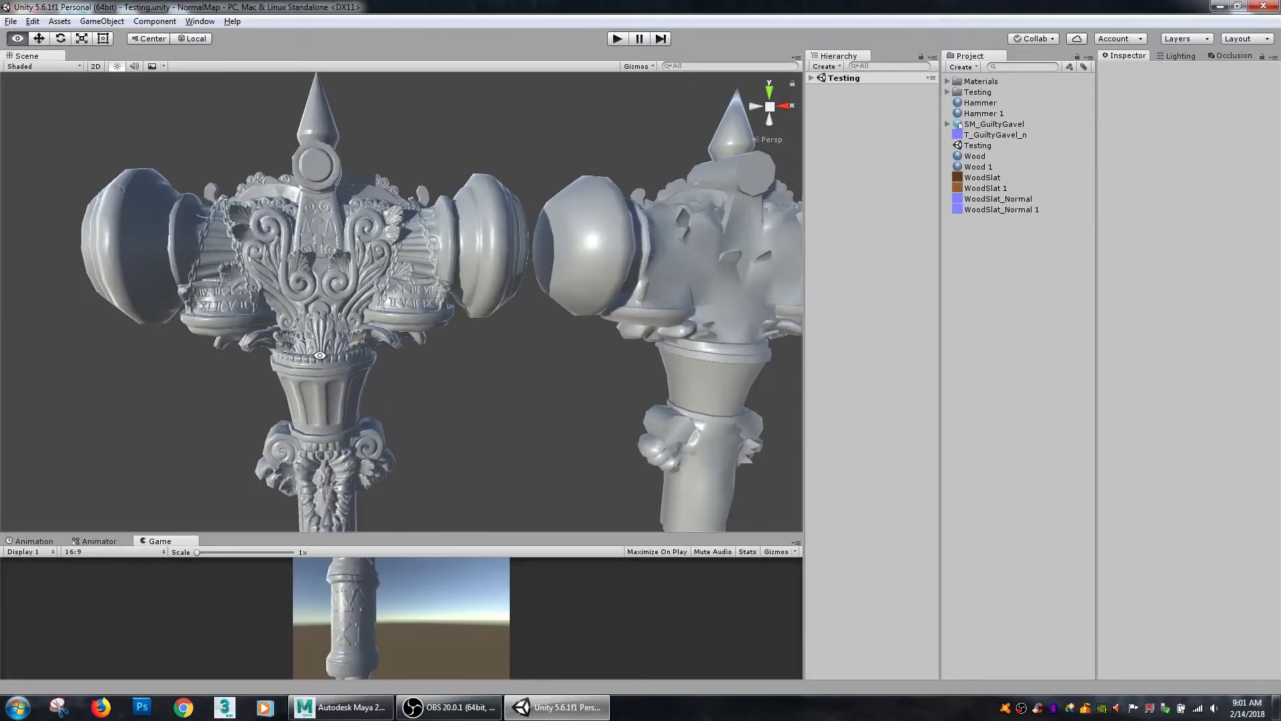
{"action": "left_click_drag", "start_coordinate": [321, 356], "coordinate": [467, 400], "text": "alt"}
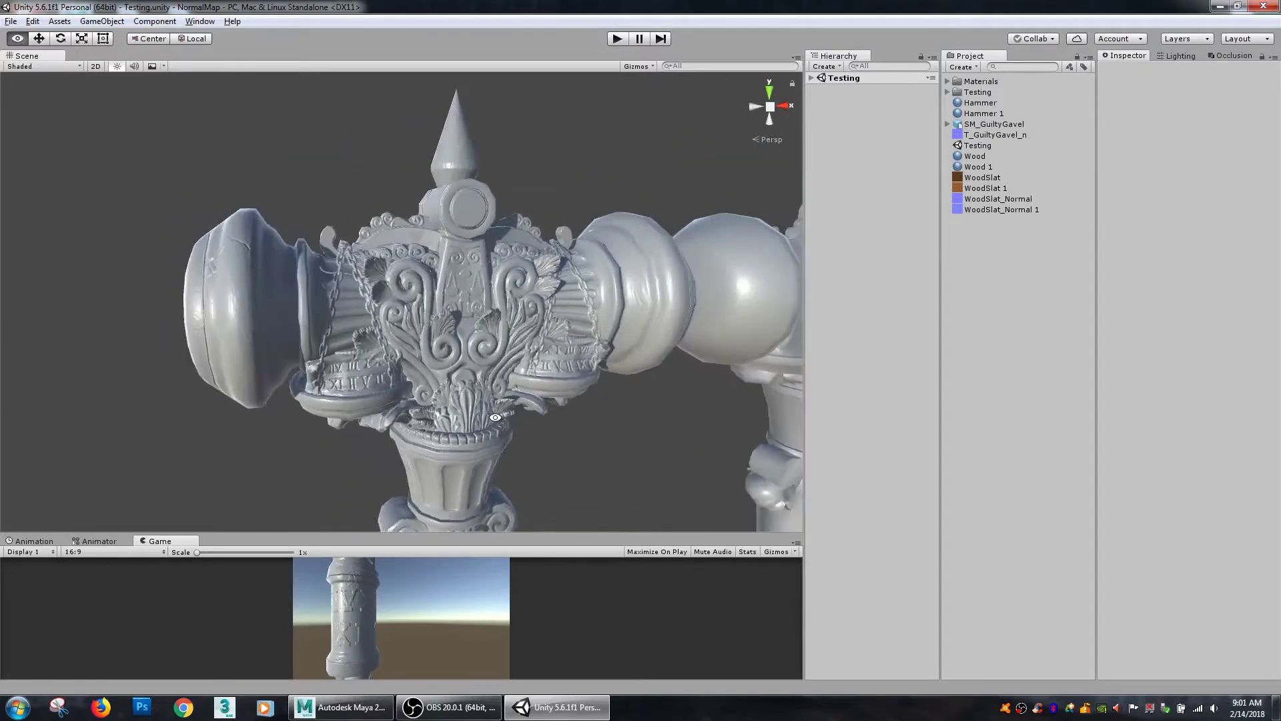
{"action": "left_click", "coordinate": [287, 287]}
Switch the Scene view to Shaded Wireframe and orbit around the wireframed hammers
{"action": "left_click", "coordinate": [40, 67]}
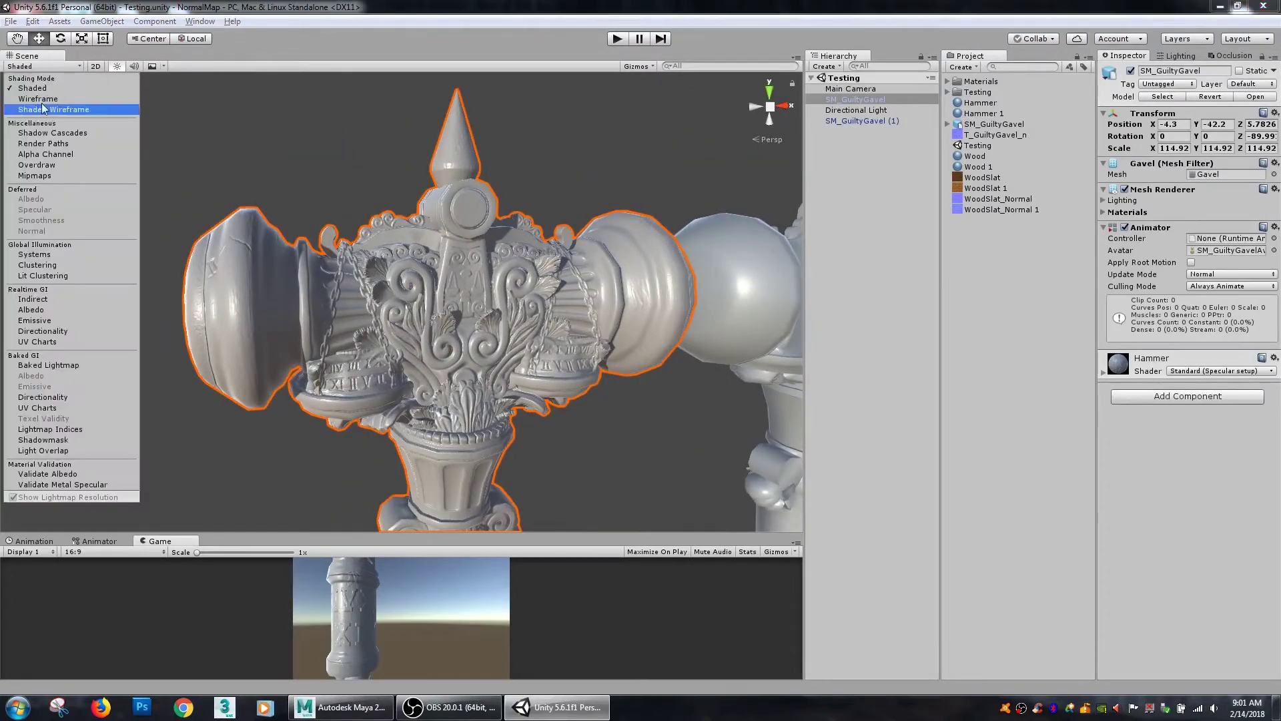
{"action": "left_click", "coordinate": [40, 114]}
{"action": "left_click", "coordinate": [295, 164]}
{"action": "mouse_move", "coordinate": [605, 359]}
{"action": "left_mouse_down", "text": "alt"}
{"action": "mouse_move", "coordinate": [630, 363]}
{"action": "mouse_move", "coordinate": [538, 285]}
{"action": "left_mouse_up", "text": "alt"}
{"action": "left_click_drag", "start_coordinate": [686, 333], "coordinate": [575, 334], "text": "alt"}
Return the Scene view's Draw Mode to plain Shaded
{"action": "left_click", "coordinate": [40, 66]}
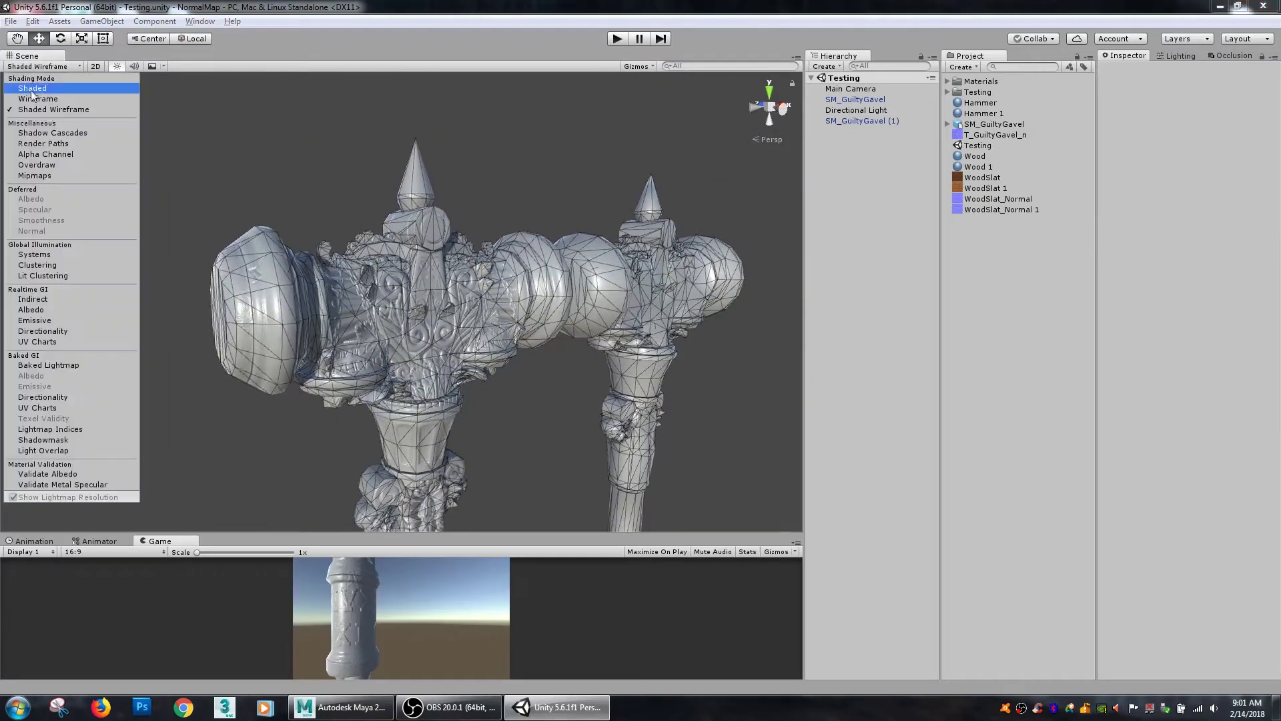
{"action": "left_click", "coordinate": [30, 87]}
{"action": "mouse_move", "coordinate": [541, 206]}
{"action": "left_mouse_down", "text": "alt"}
{"action": "mouse_move", "coordinate": [520, 334]}
{"action": "mouse_move", "coordinate": [458, 363]}
{"action": "mouse_move", "coordinate": [487, 369]}
{"action": "mouse_move", "coordinate": [420, 373]}
{"action": "mouse_move", "coordinate": [518, 361]}
{"action": "mouse_move", "coordinate": [557, 409]}
{"action": "mouse_move", "coordinate": [614, 428]}
{"action": "mouse_move", "coordinate": [570, 412]}
{"action": "mouse_move", "coordinate": [572, 518]}
{"action": "mouse_move", "coordinate": [575, 418]}
{"action": "mouse_move", "coordinate": [587, 411]}
{"action": "left_mouse_up", "text": "alt"}
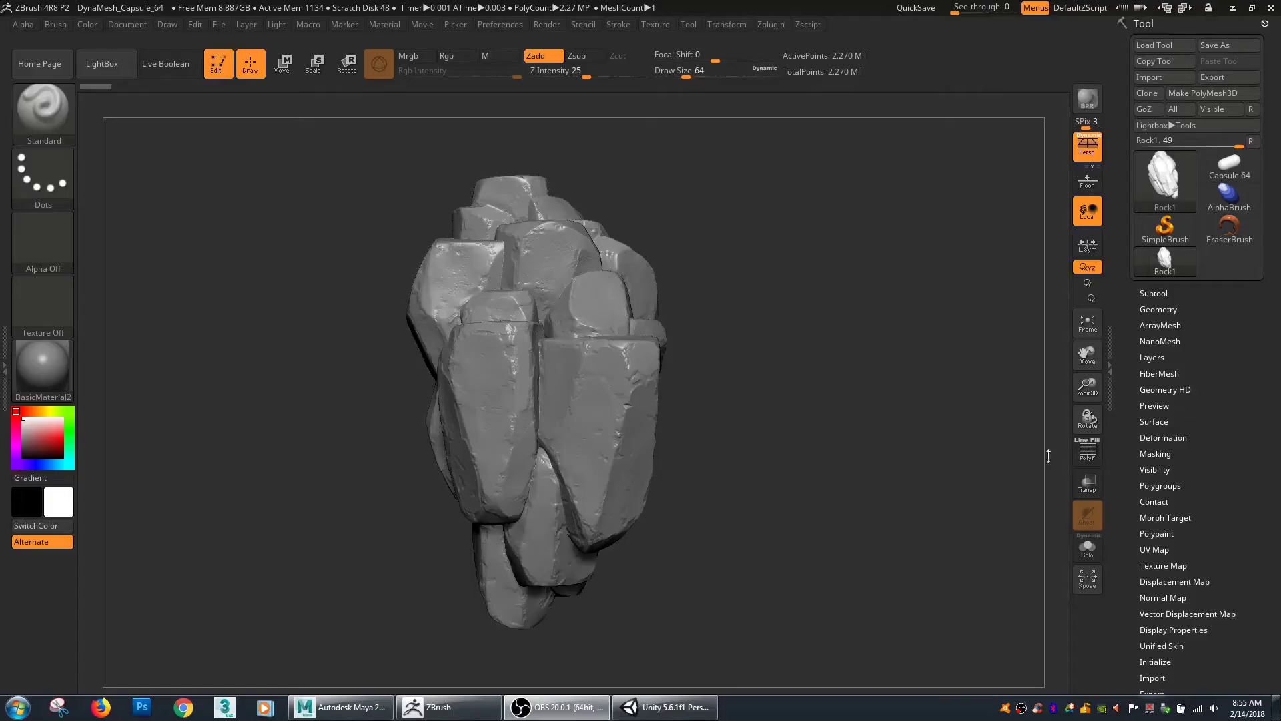
{"action": "left_click_drag", "start_coordinate": [788, 470], "coordinate": [859, 398]}
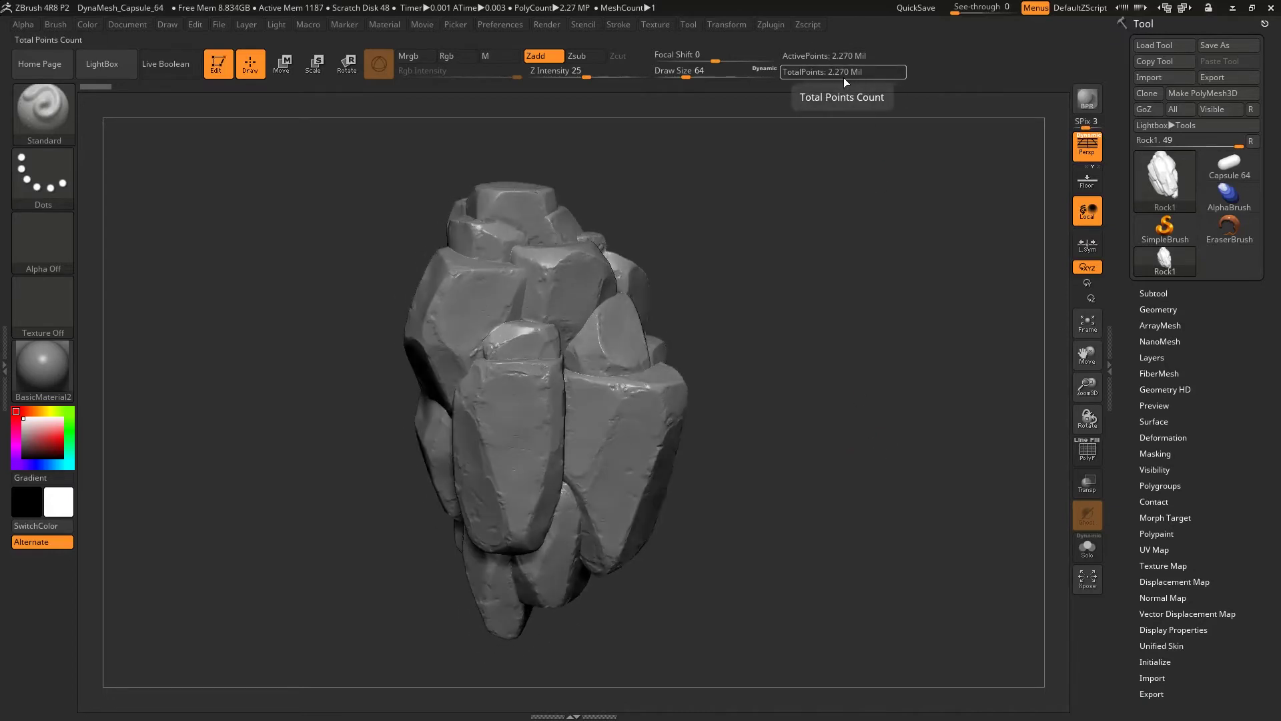
{"action": "left_click_drag", "start_coordinate": [778, 375], "coordinate": [841, 337]}
{"action": "left_click", "coordinate": [1150, 310]}
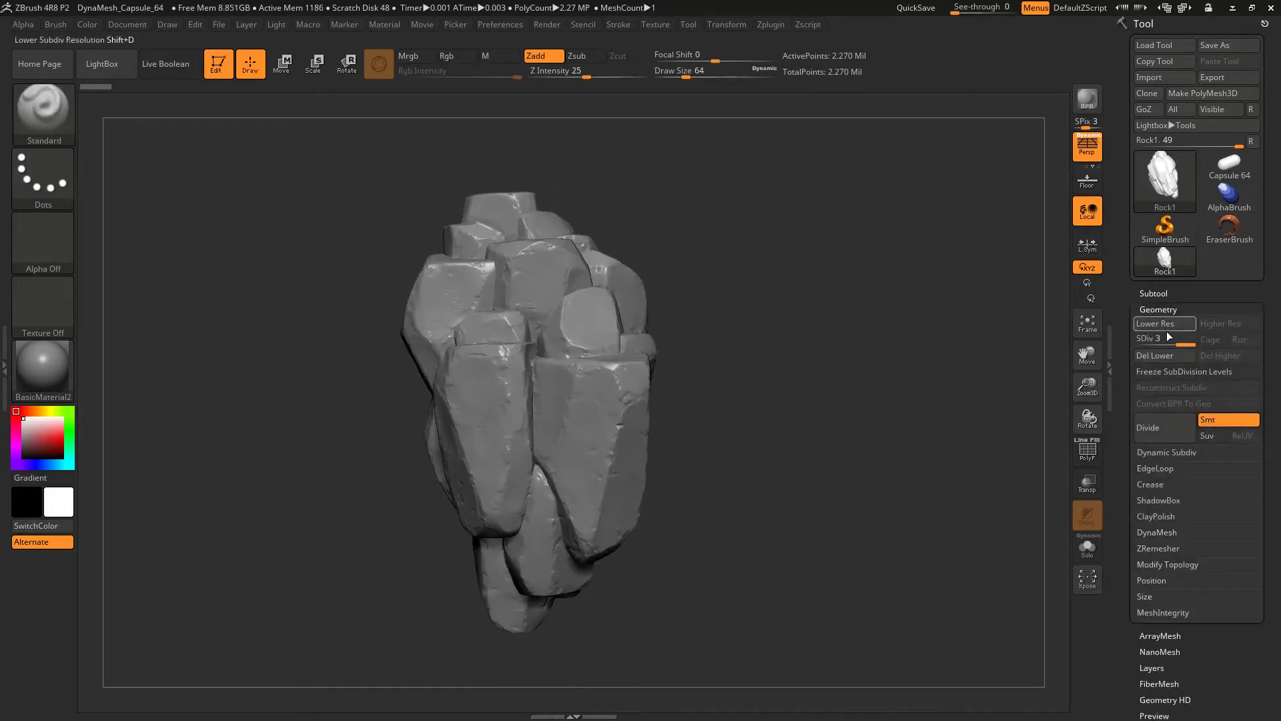
{"action": "left_click", "coordinate": [1142, 342]}
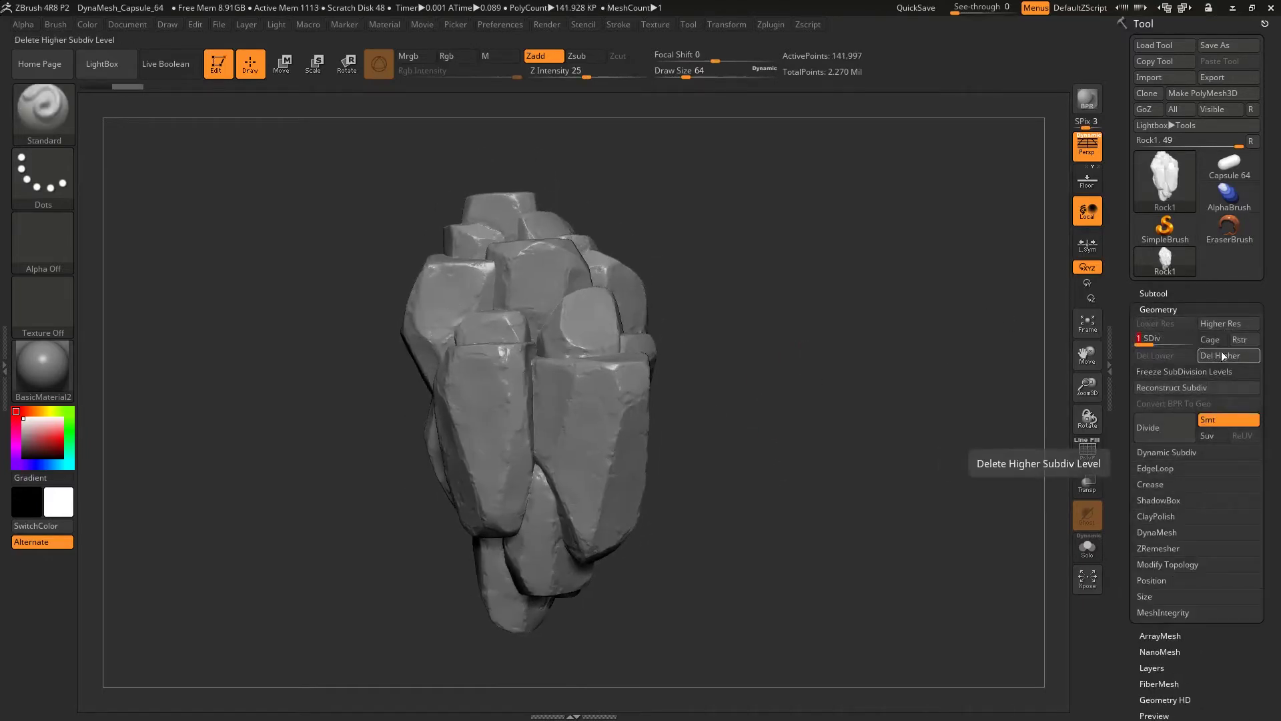
{"action": "left_click_drag", "start_coordinate": [866, 380], "coordinate": [857, 421]}
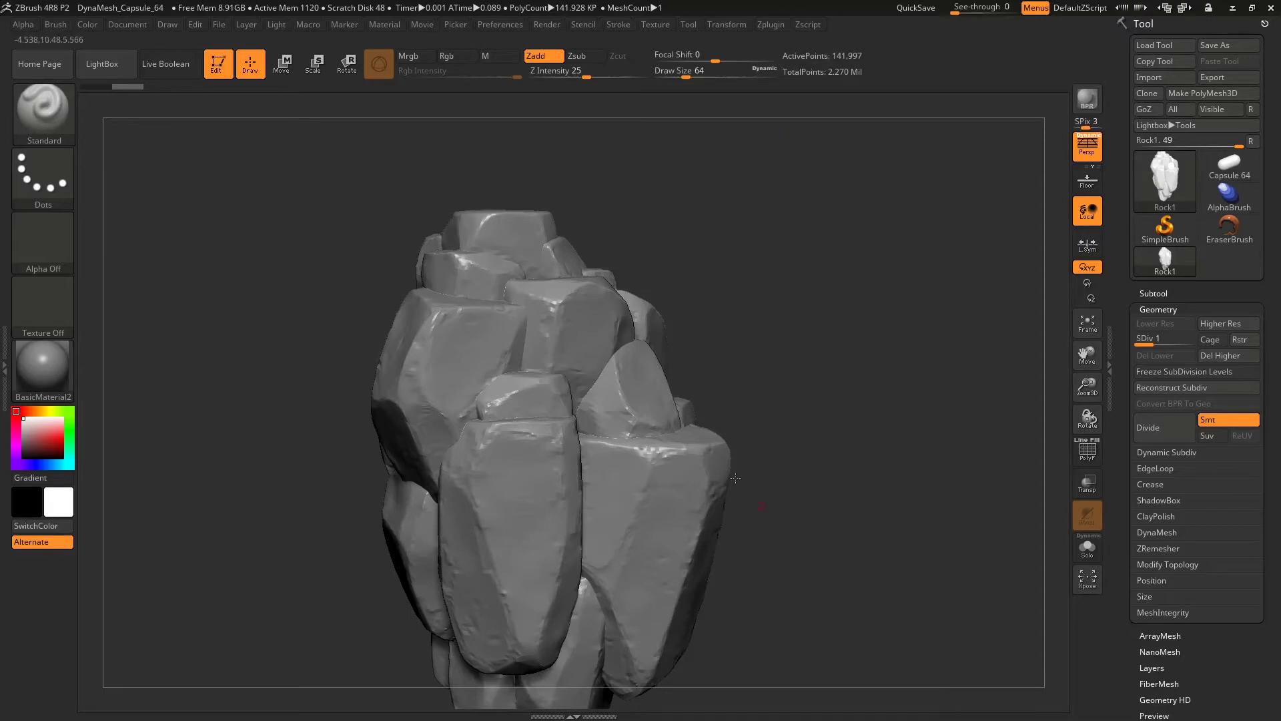
{"action": "left_click_drag", "start_coordinate": [501, 394], "coordinate": [502, 359], "text": "alt"}
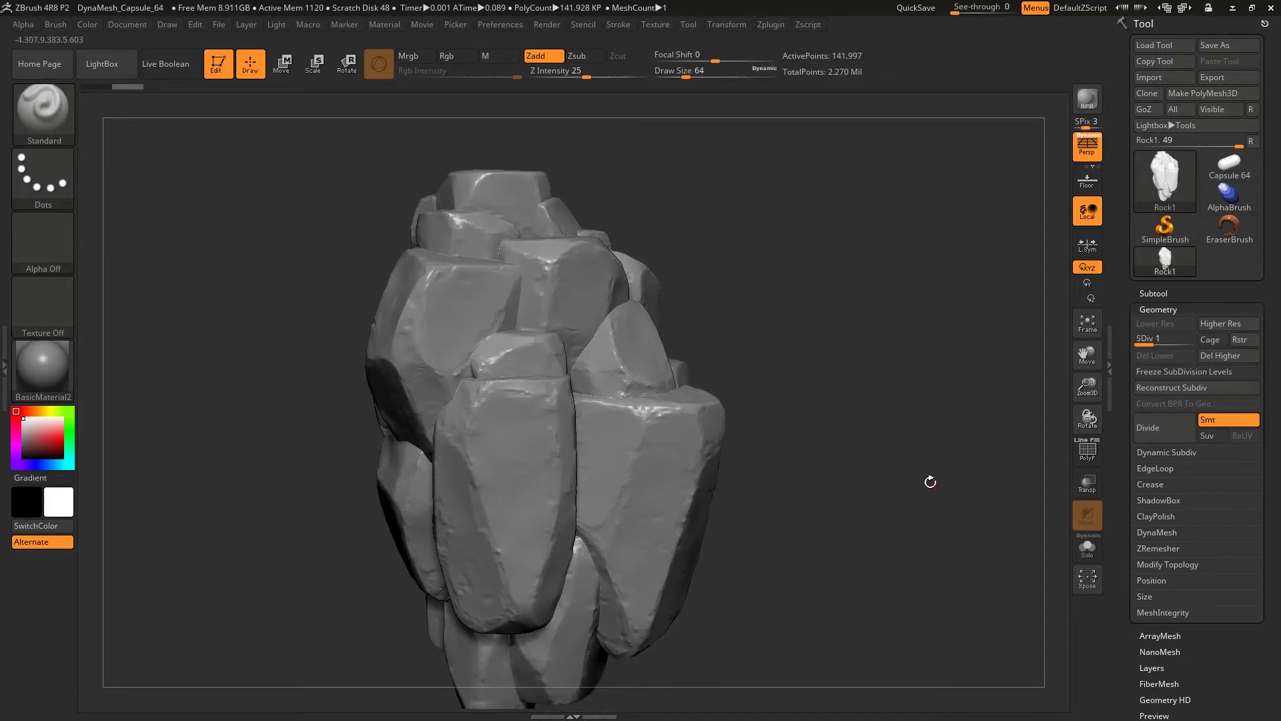
{"action": "left_click", "coordinate": [1154, 340]}
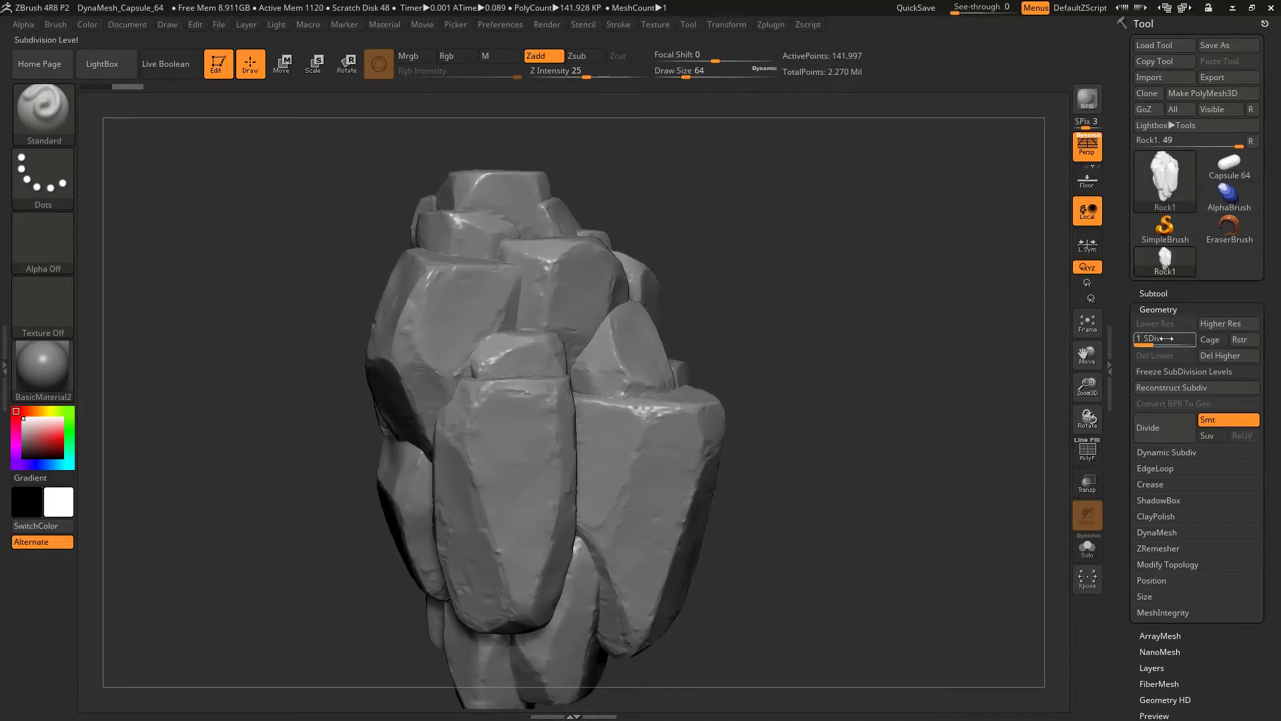
{"action": "left_click_drag", "start_coordinate": [1166, 338], "coordinate": [1193, 339]}
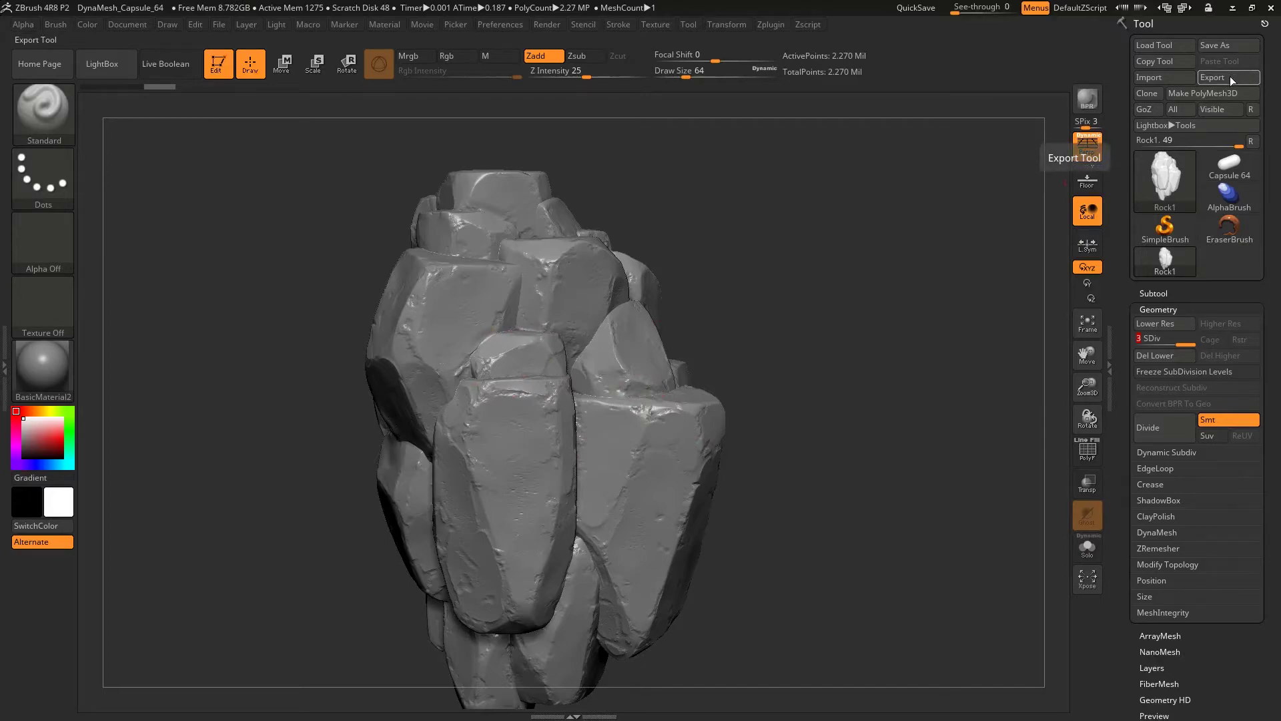
Export the high-poly rock to the Desktop as RockHighPoly.obj, then close ZBrush
{"action": "left_click", "coordinate": [1231, 76]}
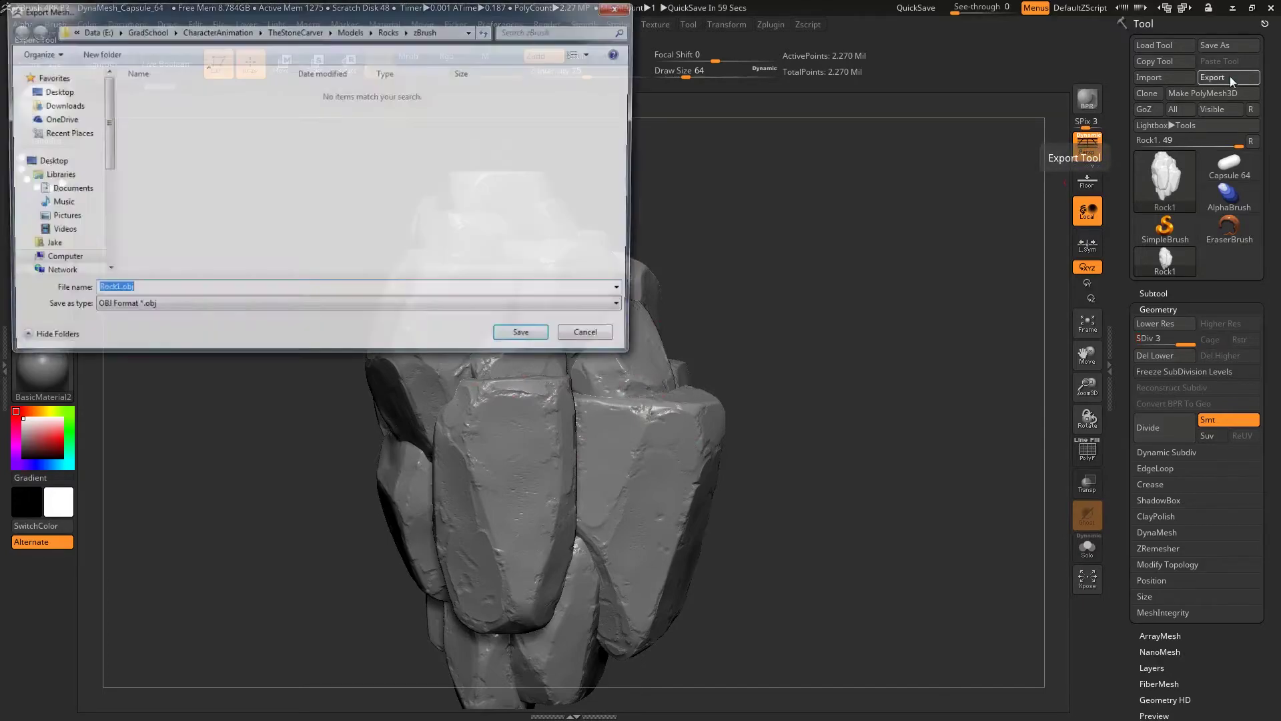
{"action": "left_click", "coordinate": [53, 90]}
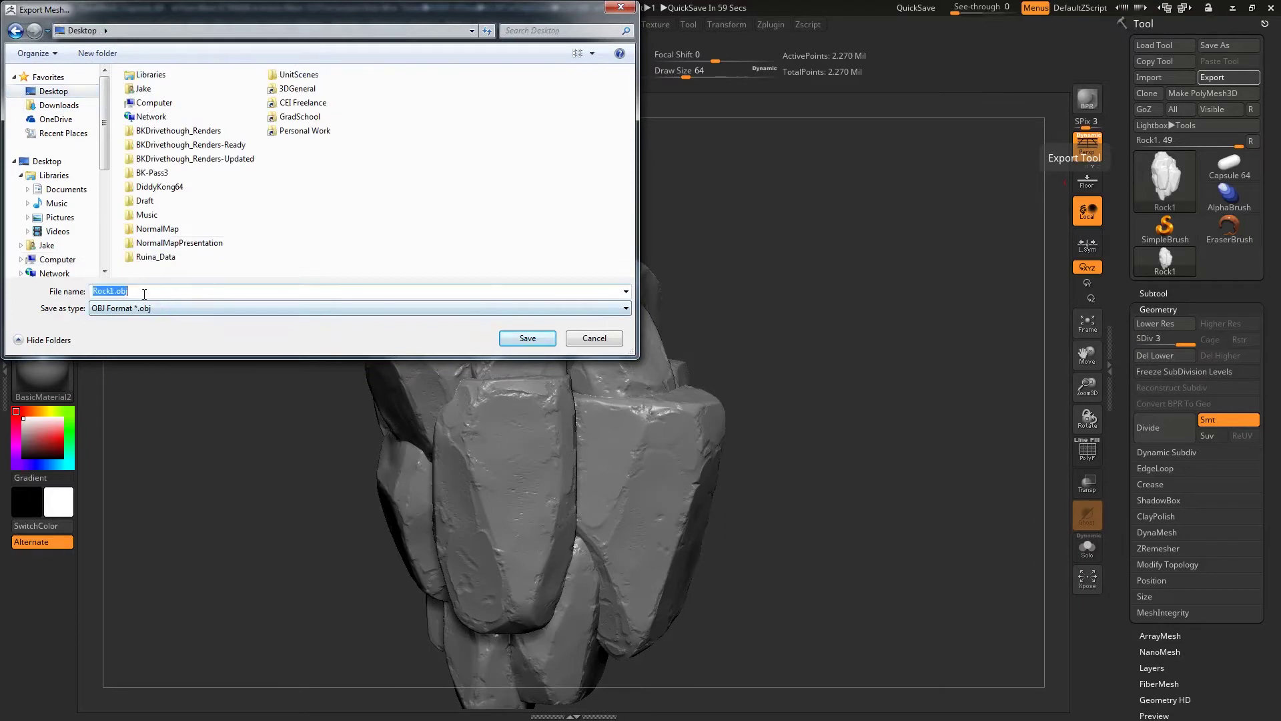
{"action": "key", "text": "BackSpace"}
{"action": "key", "text": "Return"}
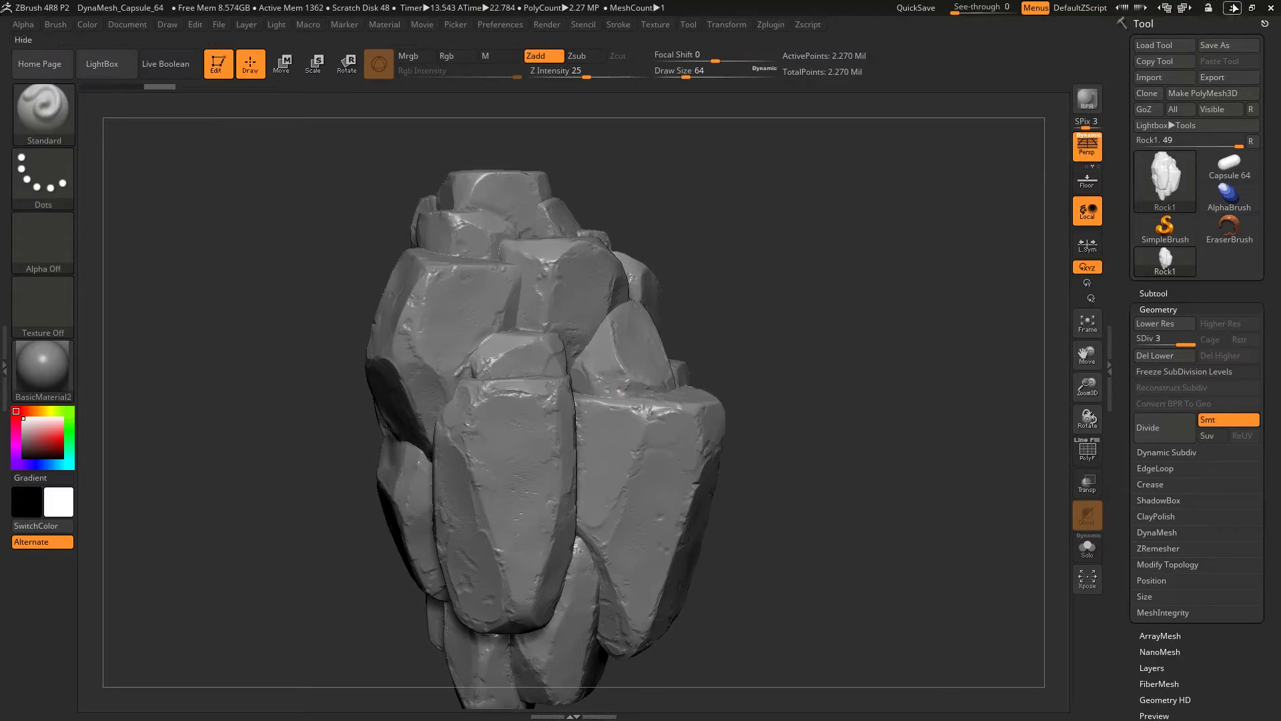
{"action": "left_click", "coordinate": [1271, 8]}
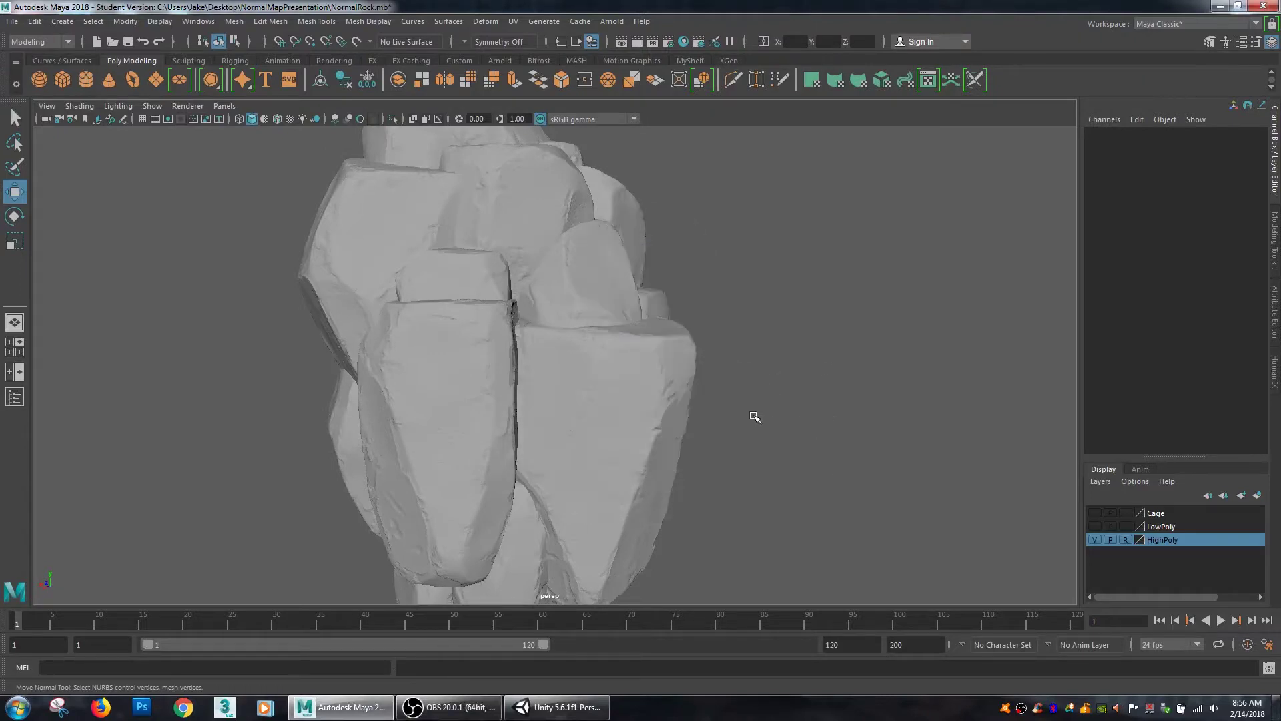
{"action": "left_click_drag", "start_coordinate": [755, 417], "coordinate": [893, 413], "text": "alt"}
{"action": "right_click_drag", "start_coordinate": [893, 413], "coordinate": [865, 433], "text": "alt"}
{"action": "left_click_drag", "start_coordinate": [821, 480], "coordinate": [851, 451], "text": "alt"}
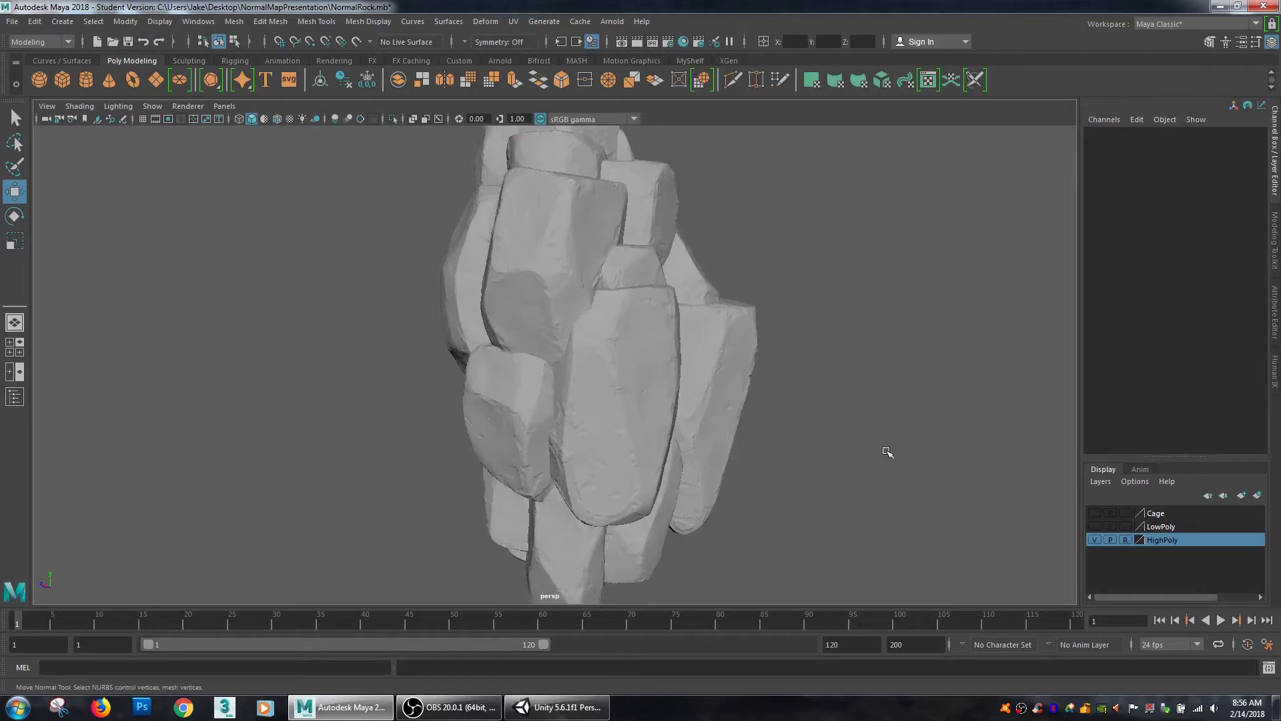
{"action": "left_click_drag", "start_coordinate": [788, 441], "coordinate": [738, 423], "text": "alt"}
{"action": "left_click_drag", "start_coordinate": [798, 383], "coordinate": [804, 446], "text": "alt"}
{"action": "left_click_drag", "start_coordinate": [792, 492], "coordinate": [797, 465], "text": "alt"}
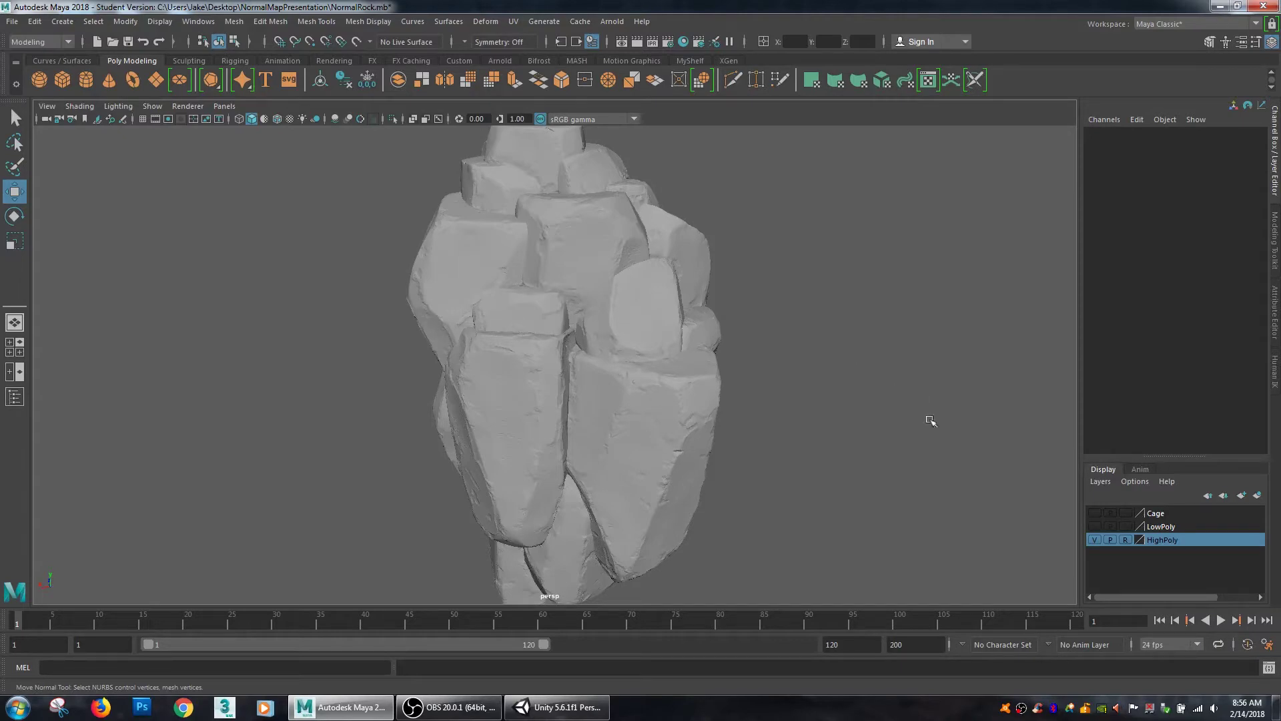
{"action": "left_click", "coordinate": [277, 118]}
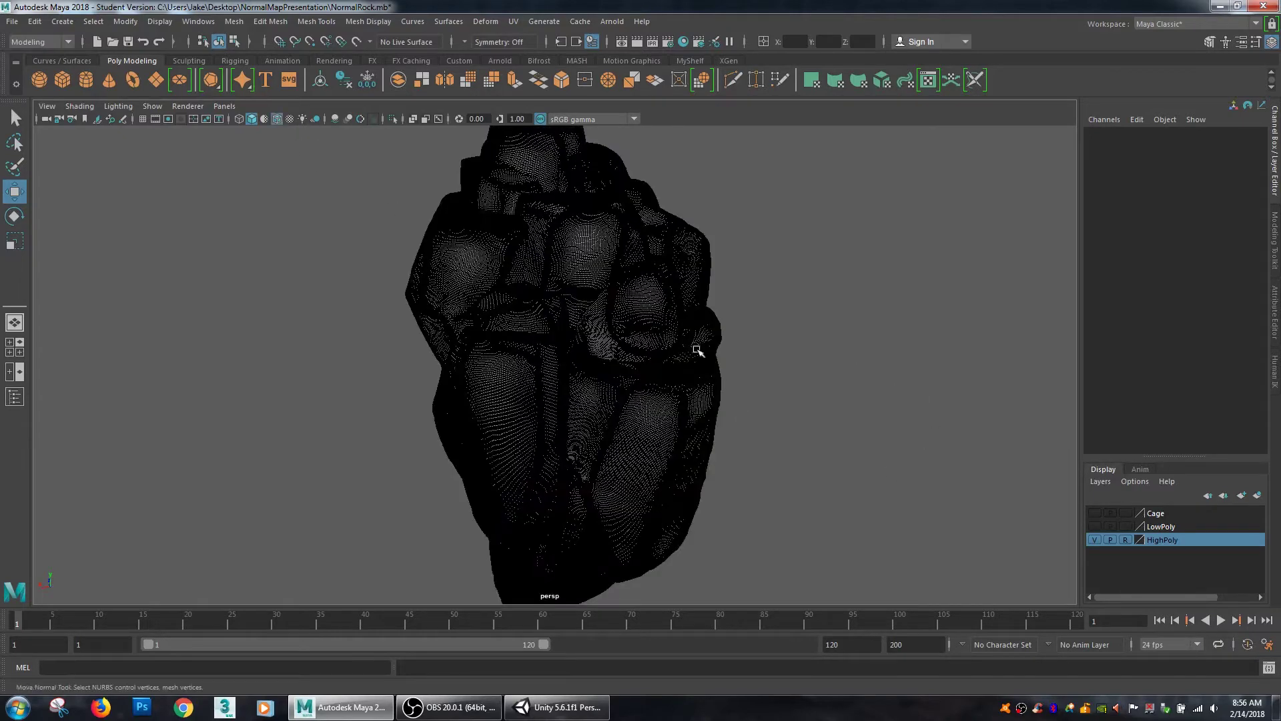
{"action": "scroll", "coordinate": [864, 418], "scroll_direction": "up", "scroll_amount": 5}
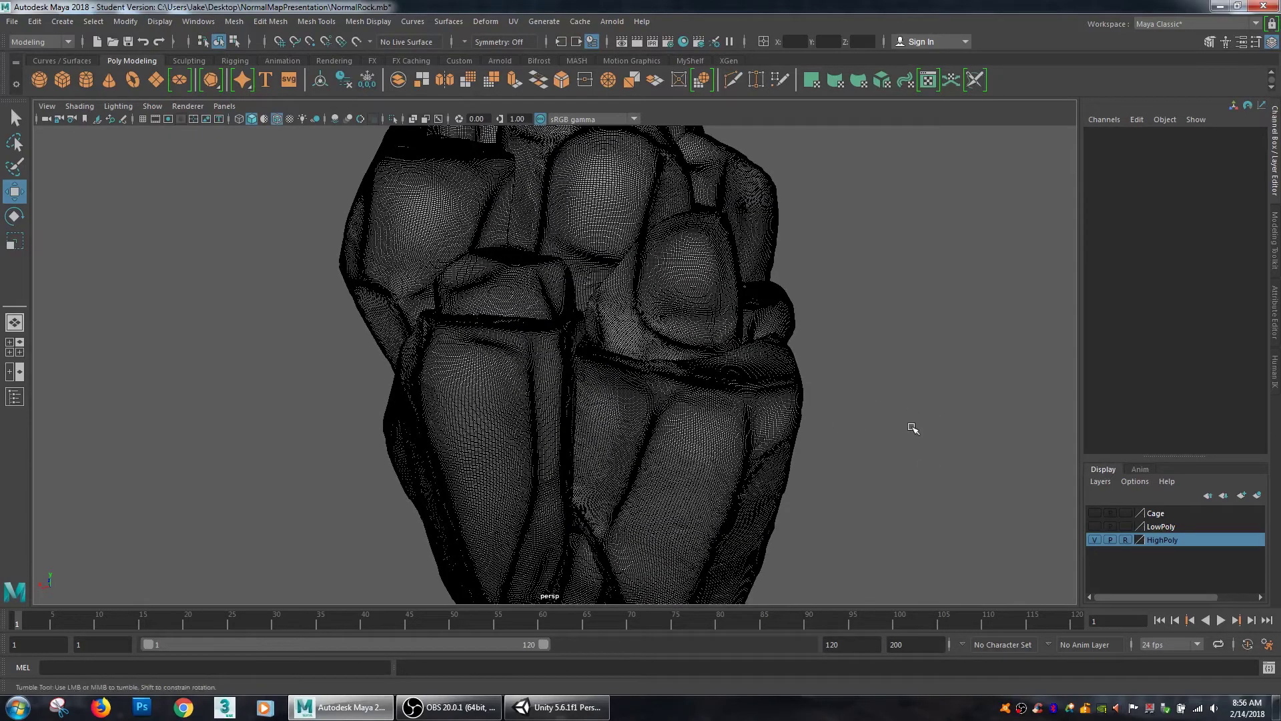
{"action": "left_click_drag", "start_coordinate": [912, 426], "coordinate": [552, 263], "text": "alt"}
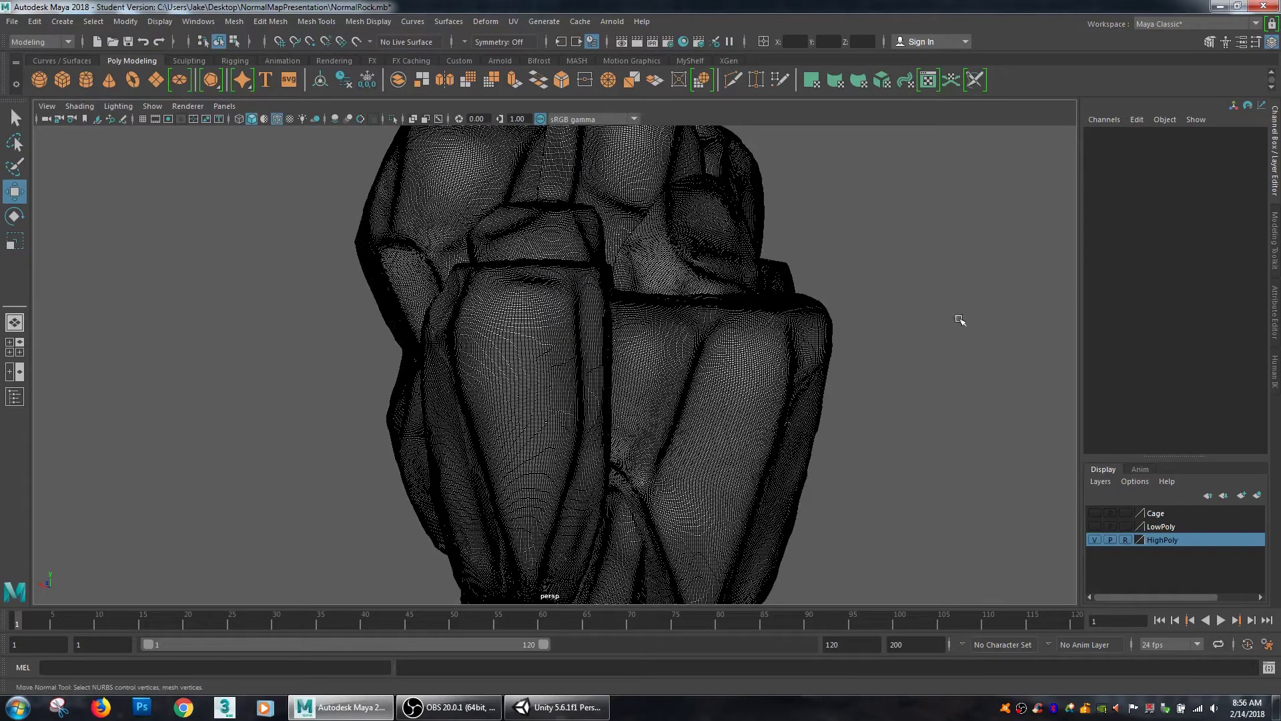
{"action": "left_click_drag", "start_coordinate": [959, 319], "coordinate": [877, 289], "text": "alt"}
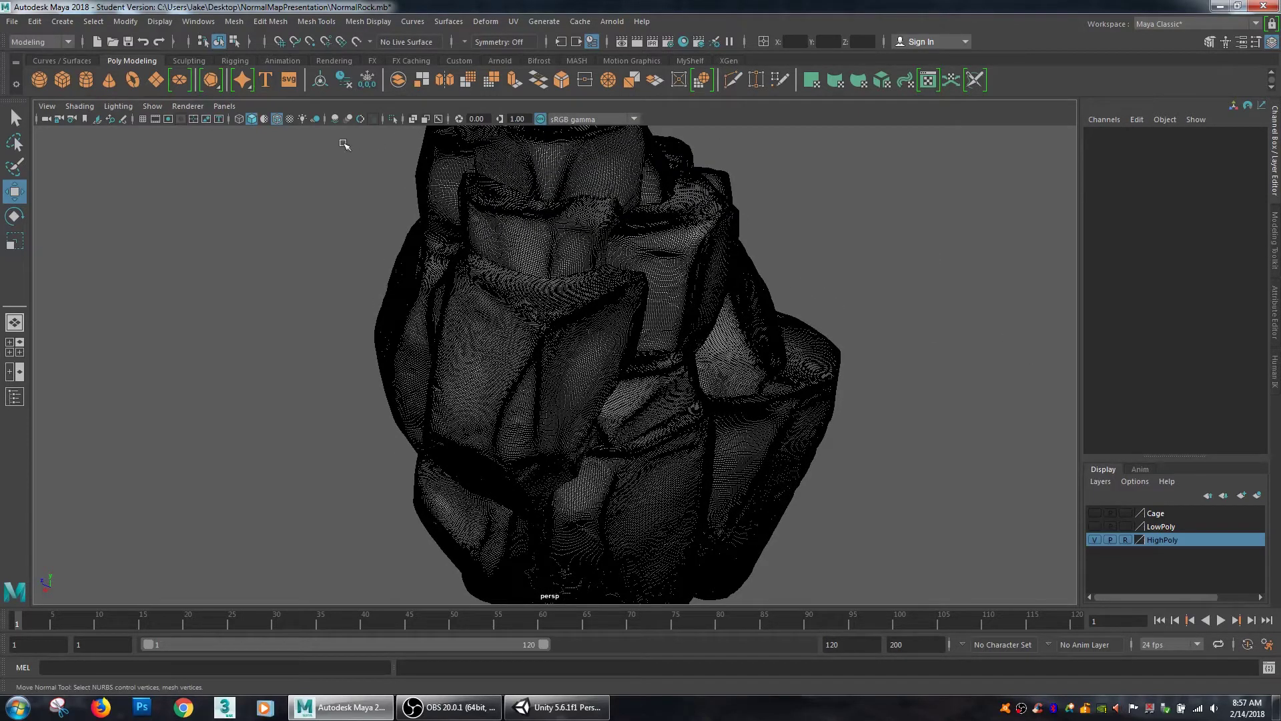
{"action": "left_click", "coordinate": [277, 119]}
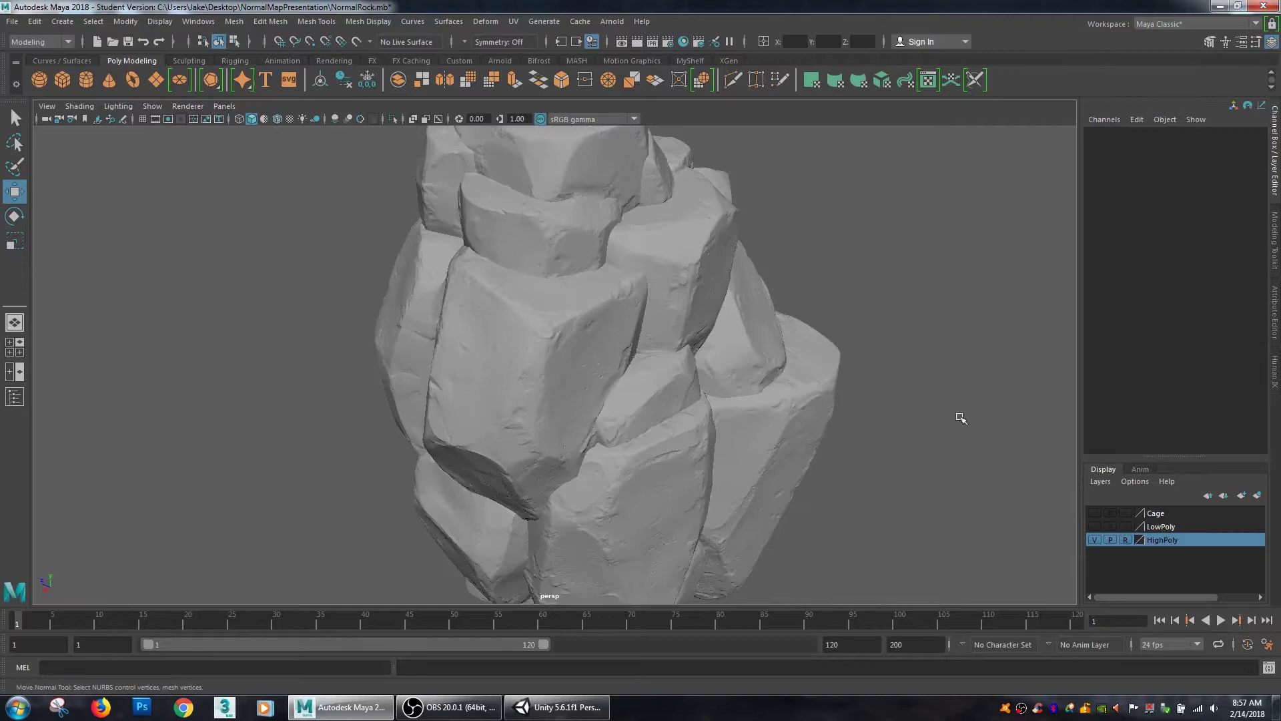
Hide the HighPoly layer, show the LowPoly layer, and select the low-poly rock mesh
{"action": "left_click", "coordinate": [1095, 539]}
{"action": "left_click", "coordinate": [1097, 527]}
{"action": "left_click", "coordinate": [1094, 526]}
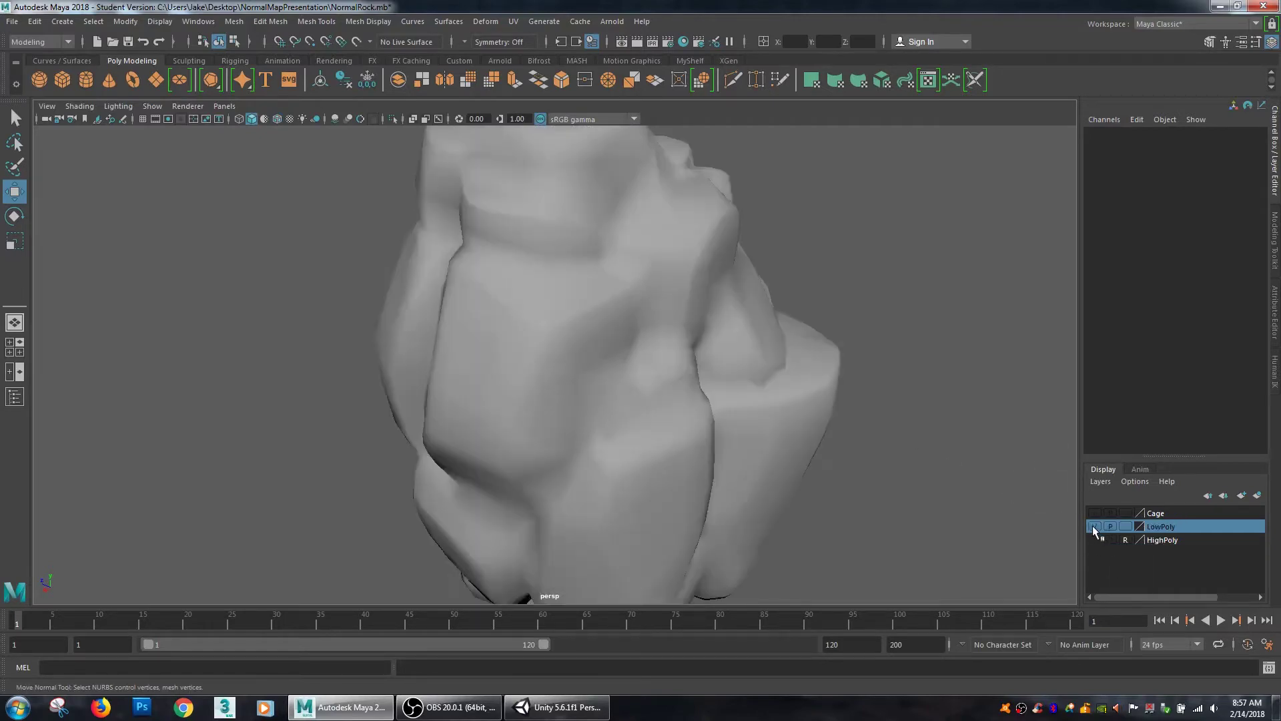
{"action": "left_click", "coordinate": [768, 424]}
{"action": "scroll", "coordinate": [853, 464], "scroll_direction": "up", "scroll_amount": 5}
{"action": "scroll", "coordinate": [712, 423], "scroll_direction": "down", "scroll_amount": 5}
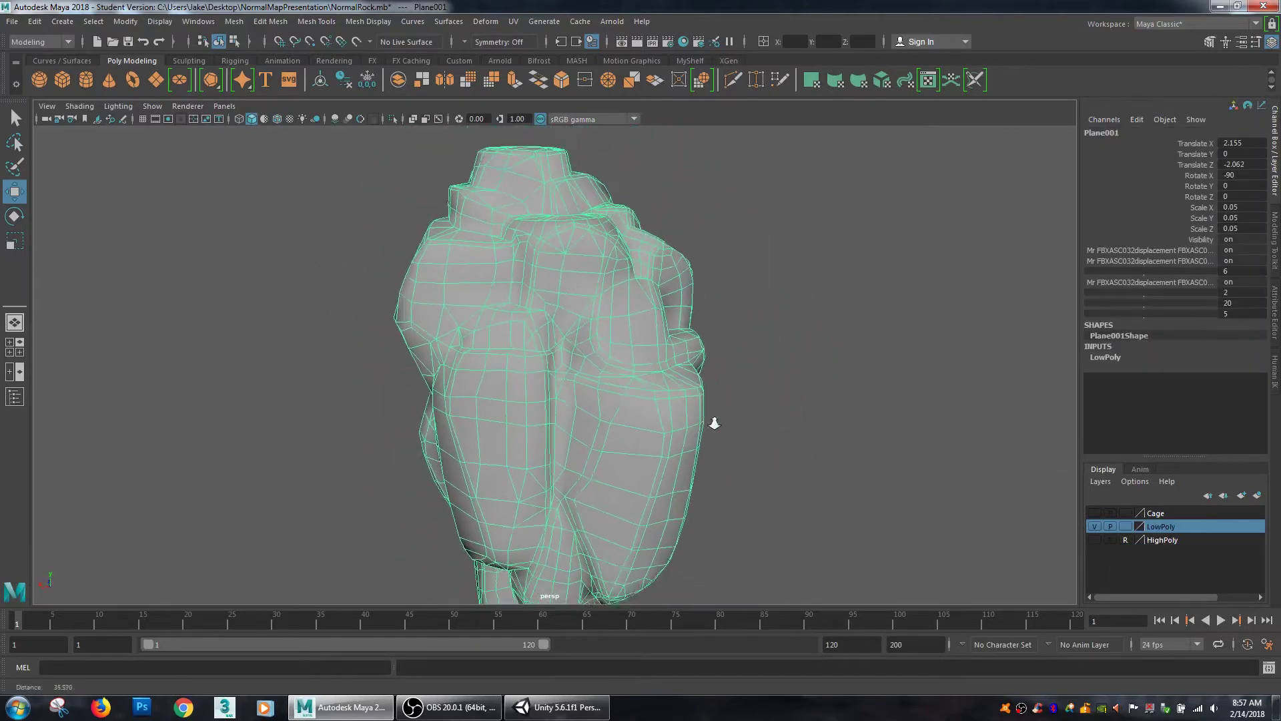
{"action": "left_click_drag", "start_coordinate": [712, 423], "coordinate": [852, 401], "text": "alt"}
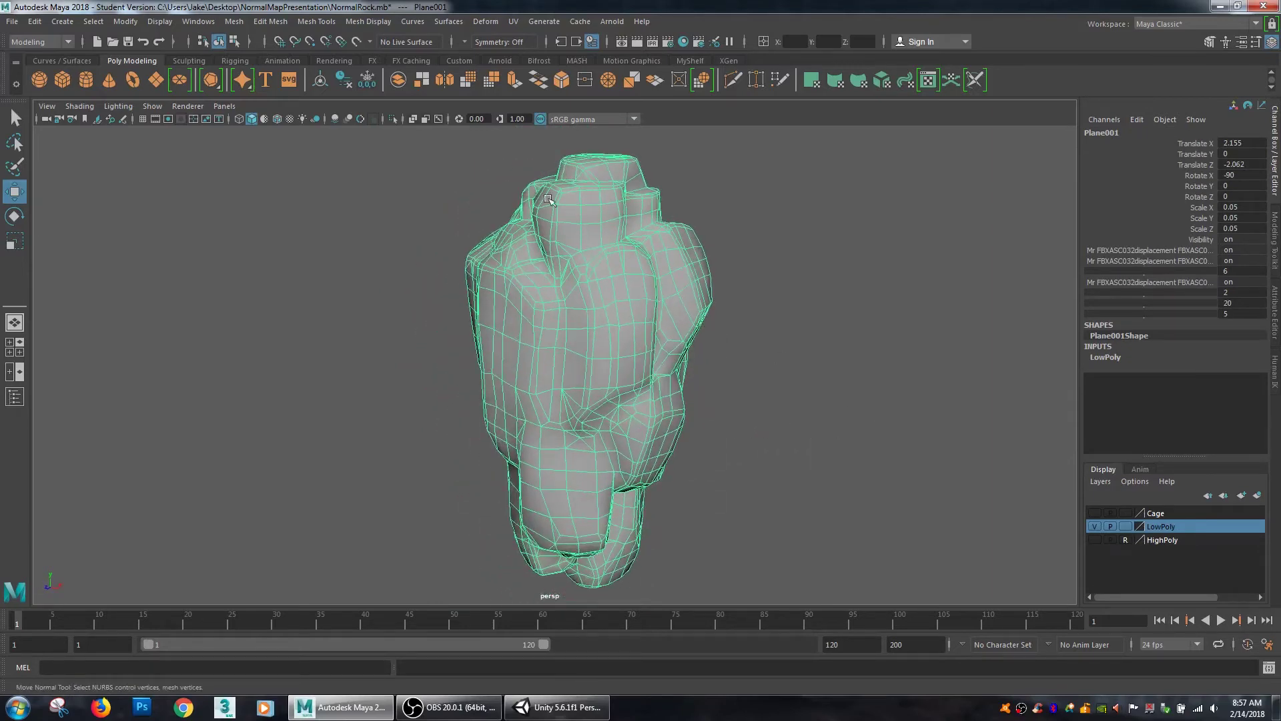
{"action": "left_click_drag", "start_coordinate": [645, 417], "coordinate": [770, 401], "text": "alt"}
{"action": "left_click_drag", "start_coordinate": [555, 330], "coordinate": [601, 220], "text": "alt"}
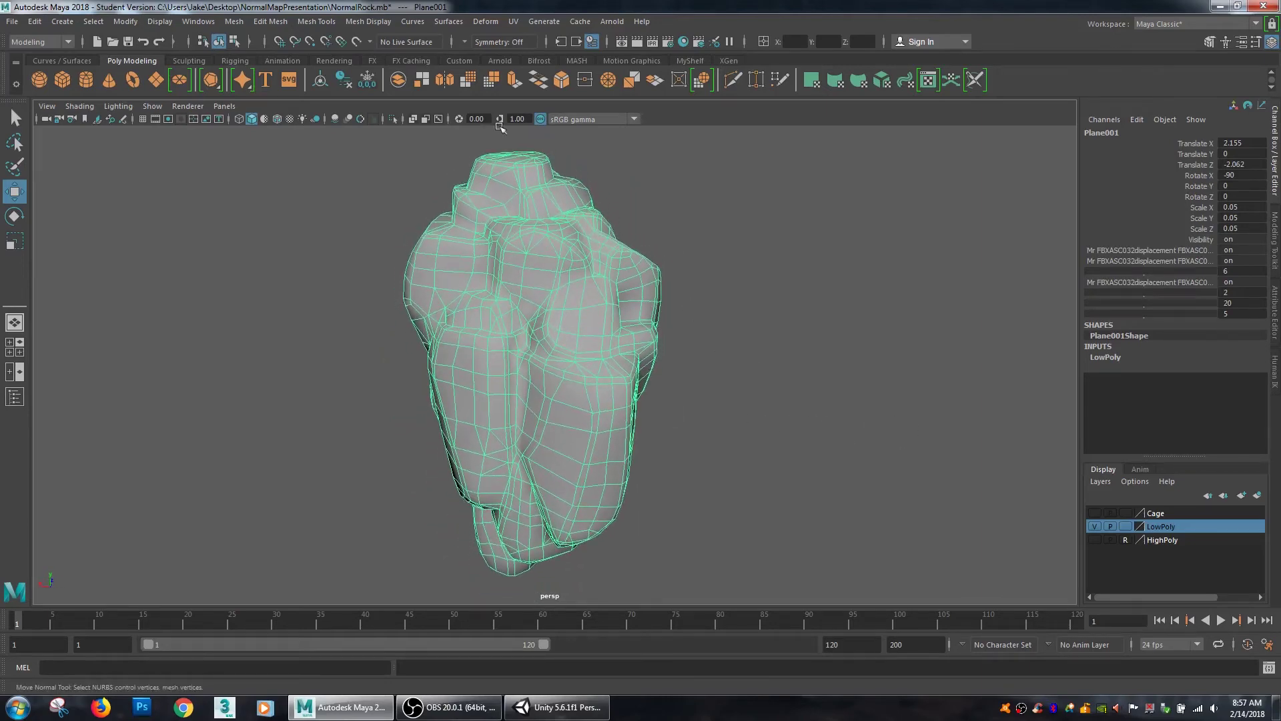
Open the UV Editor from the UV menu for the rock
{"action": "left_click", "coordinate": [514, 22]}
{"action": "left_click", "coordinate": [513, 21]}
{"action": "left_click", "coordinate": [513, 22]}
{"action": "left_click", "coordinate": [525, 45]}
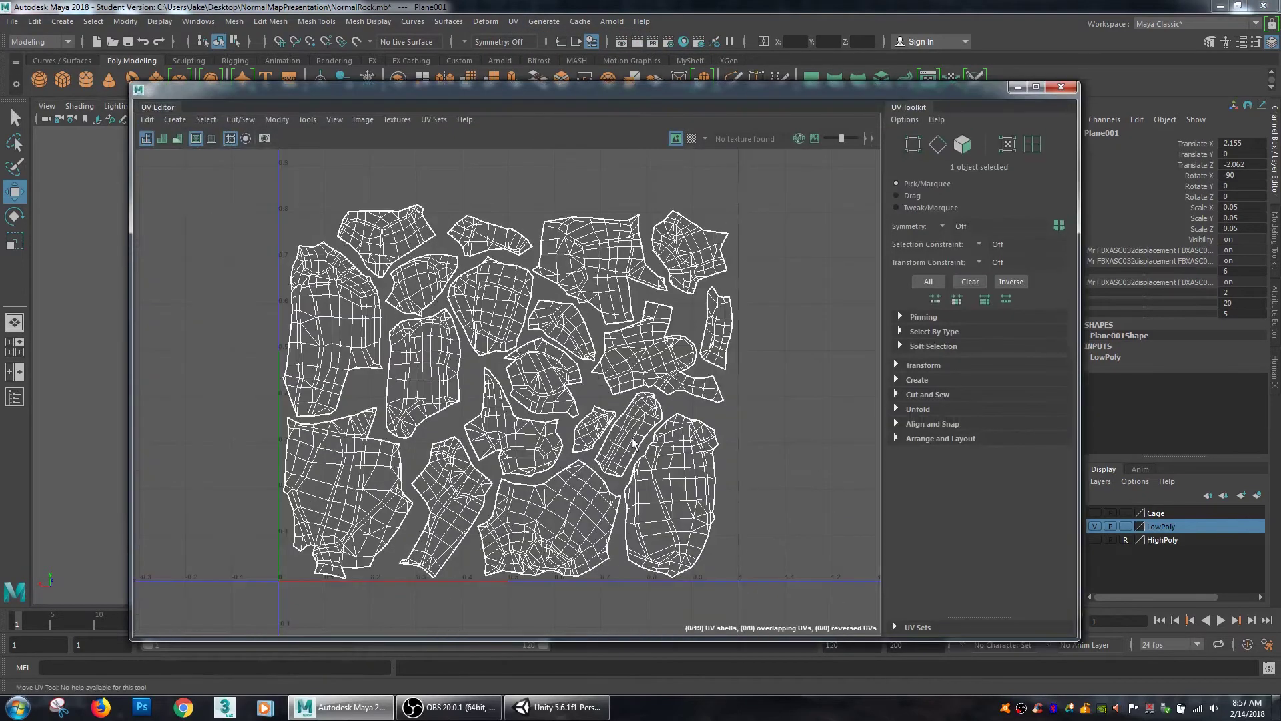
Zoom out to check the 19 non-overlapping UV shells, then close the UV Editor
{"action": "scroll", "coordinate": [641, 440], "scroll_direction": "down", "scroll_amount": 1}
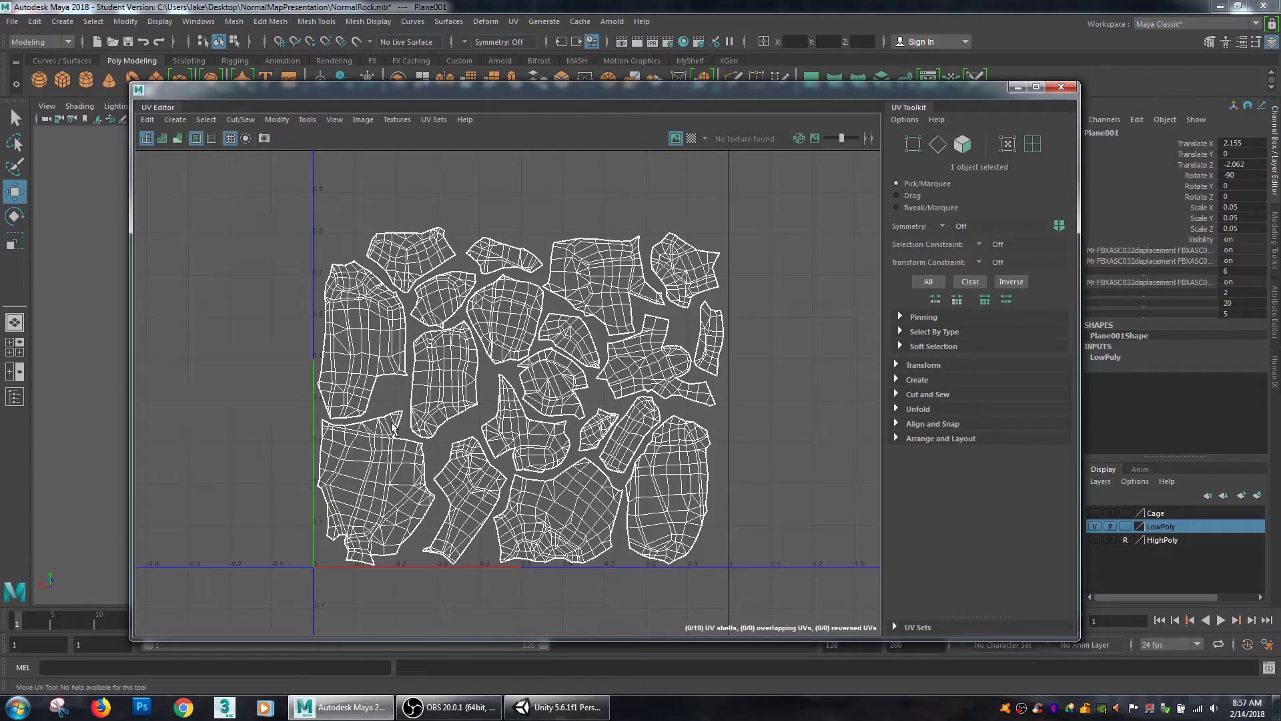
{"action": "left_click", "coordinate": [1062, 88]}
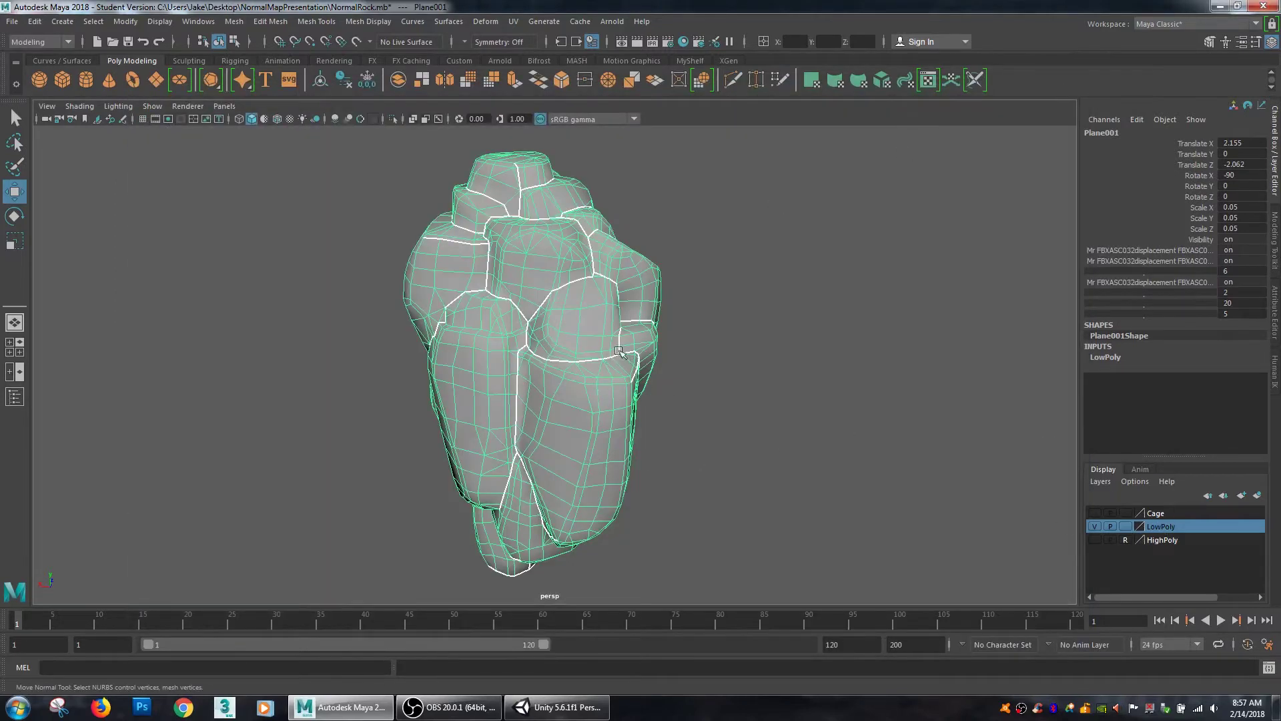
Switch the rock to Object Mode and toggle the LowPoly layer's visibility off and back on
{"action": "right_click_drag", "start_coordinate": [618, 351], "coordinate": [666, 302]}
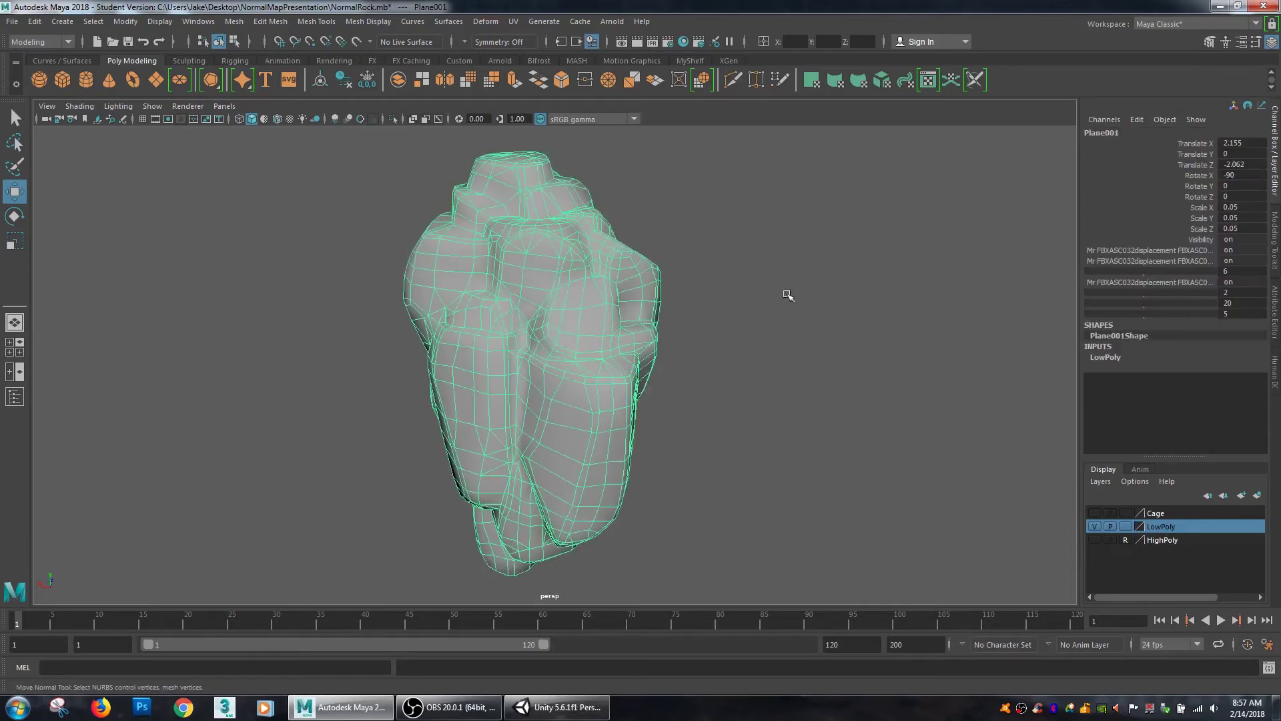
{"action": "left_click_drag", "start_coordinate": [761, 481], "coordinate": [783, 472], "text": "alt"}
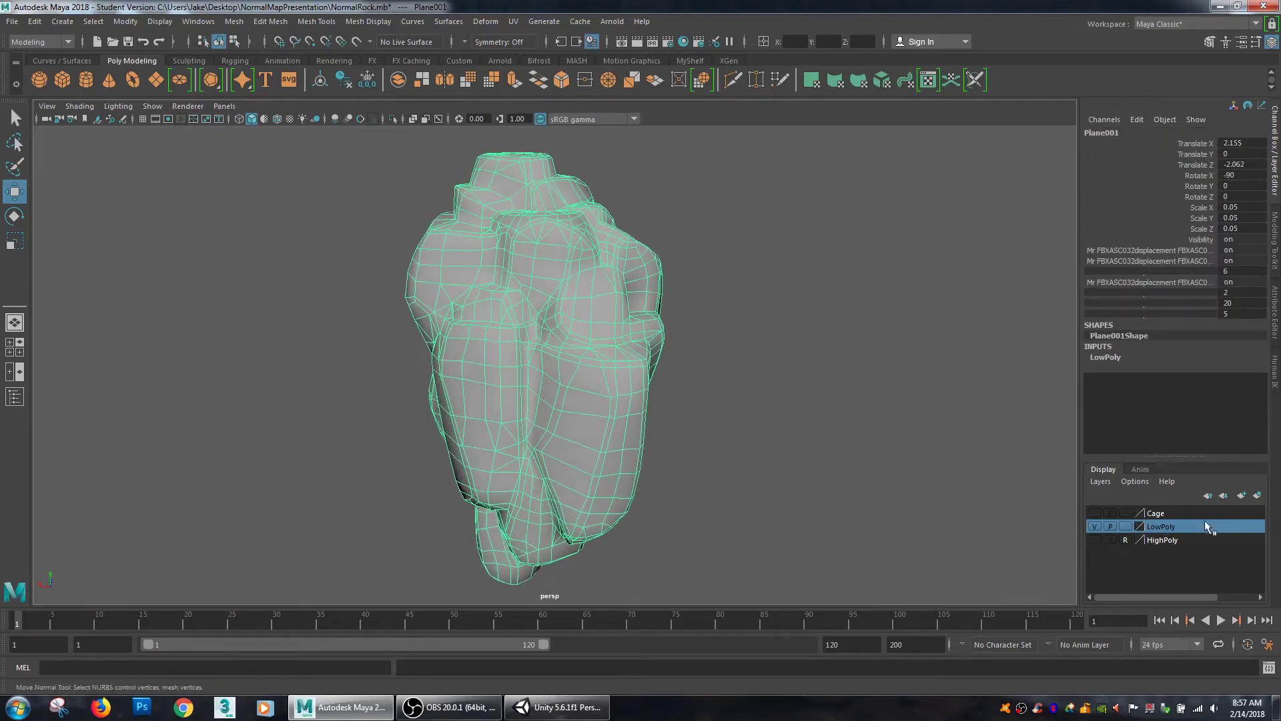
{"action": "left_click", "coordinate": [1096, 527]}
{"action": "left_click", "coordinate": [1095, 527]}
{"action": "left_click", "coordinate": [1094, 527]}
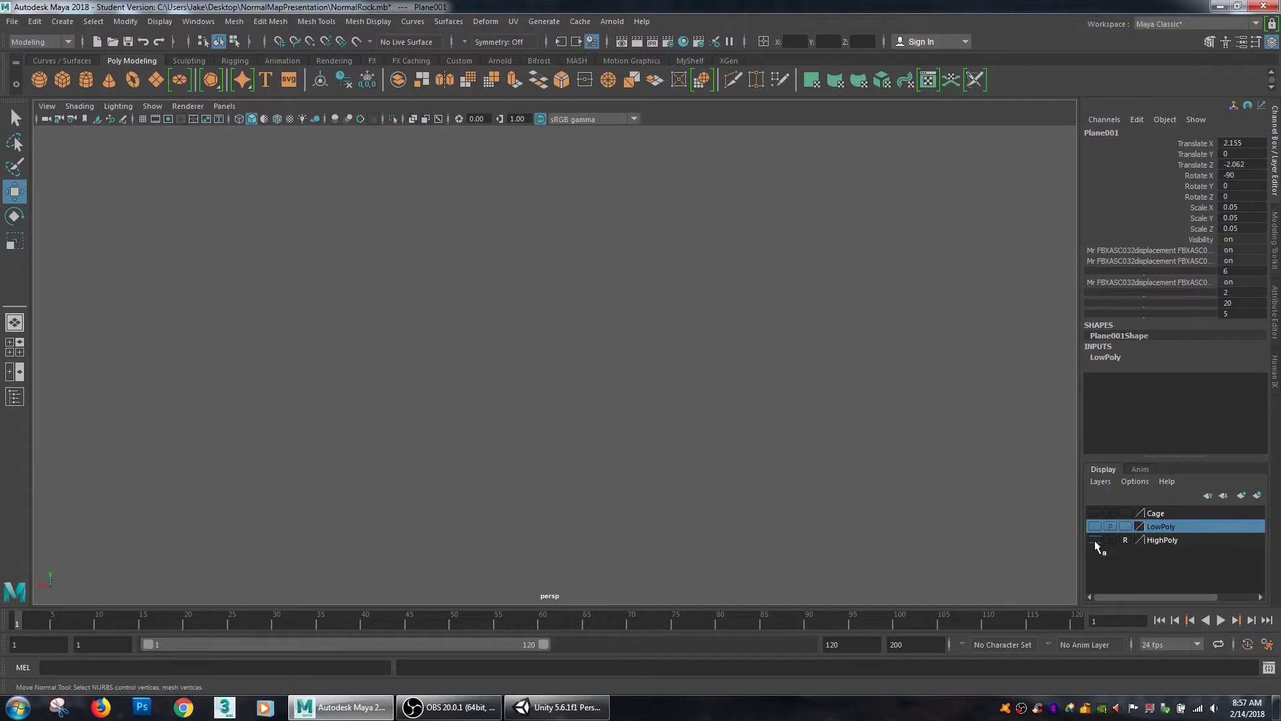
{"action": "left_click", "coordinate": [1095, 527]}
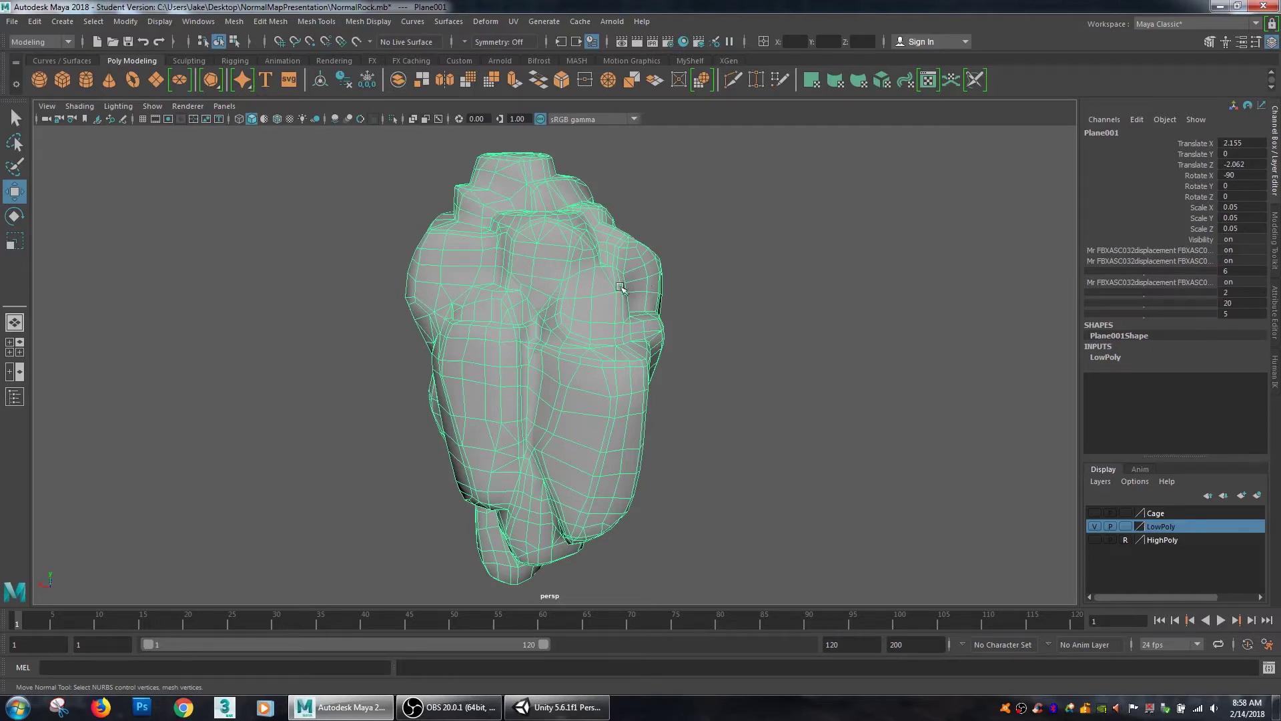
Duplicate the rock mesh as Plane002 and add it to the Cage layer
{"action": "left_click", "coordinate": [811, 278]}
{"action": "left_click", "coordinate": [544, 293]}
{"action": "left_click", "coordinate": [34, 21]}
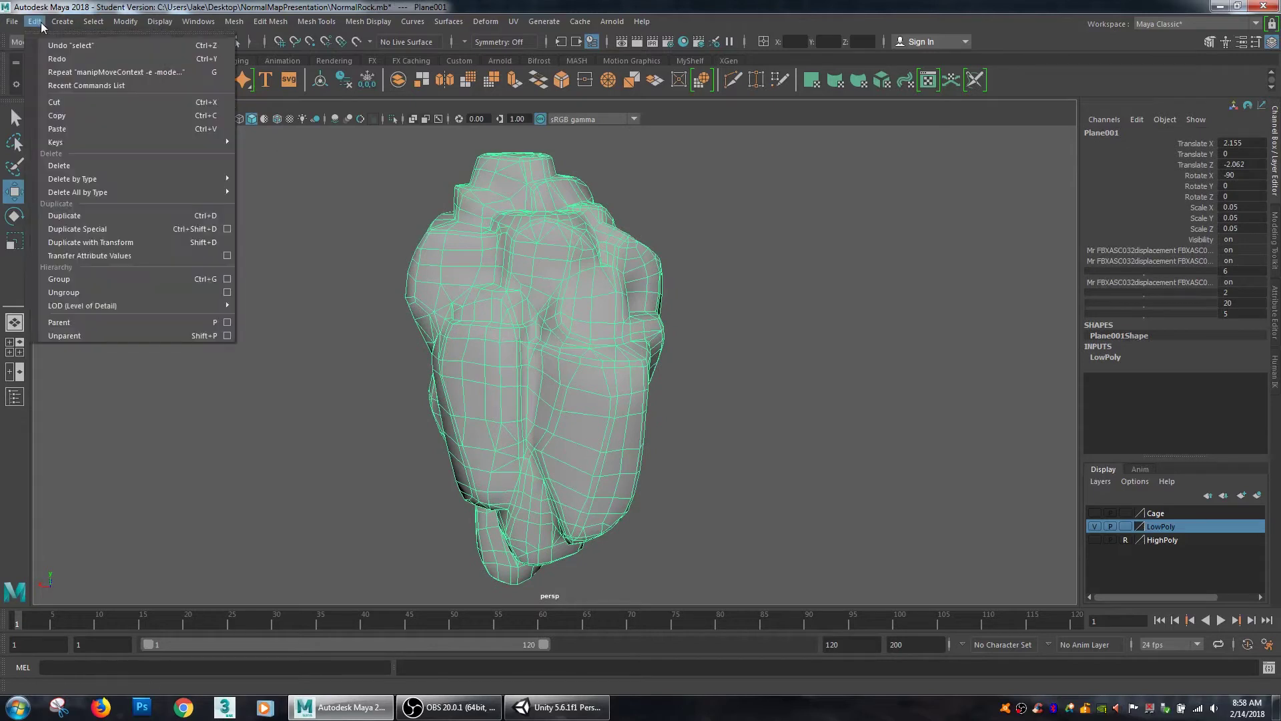
{"action": "left_click", "coordinate": [73, 231]}
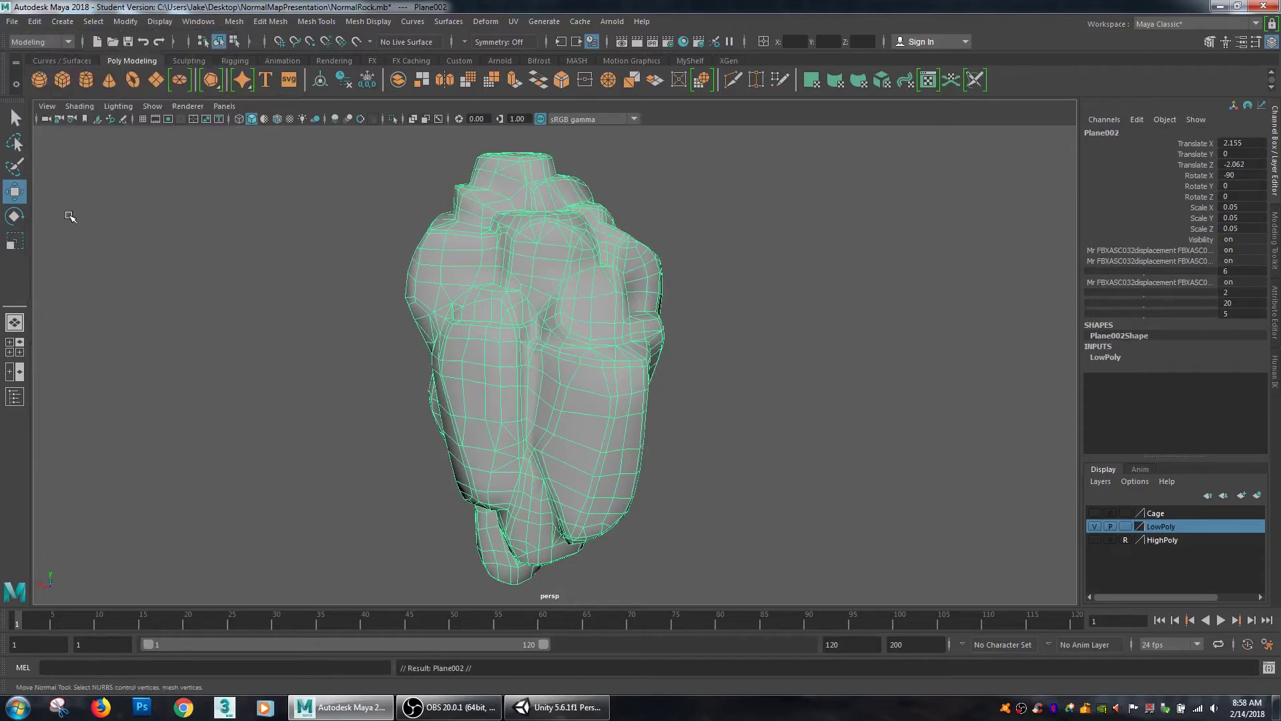
{"action": "right_click", "coordinate": [1179, 513]}
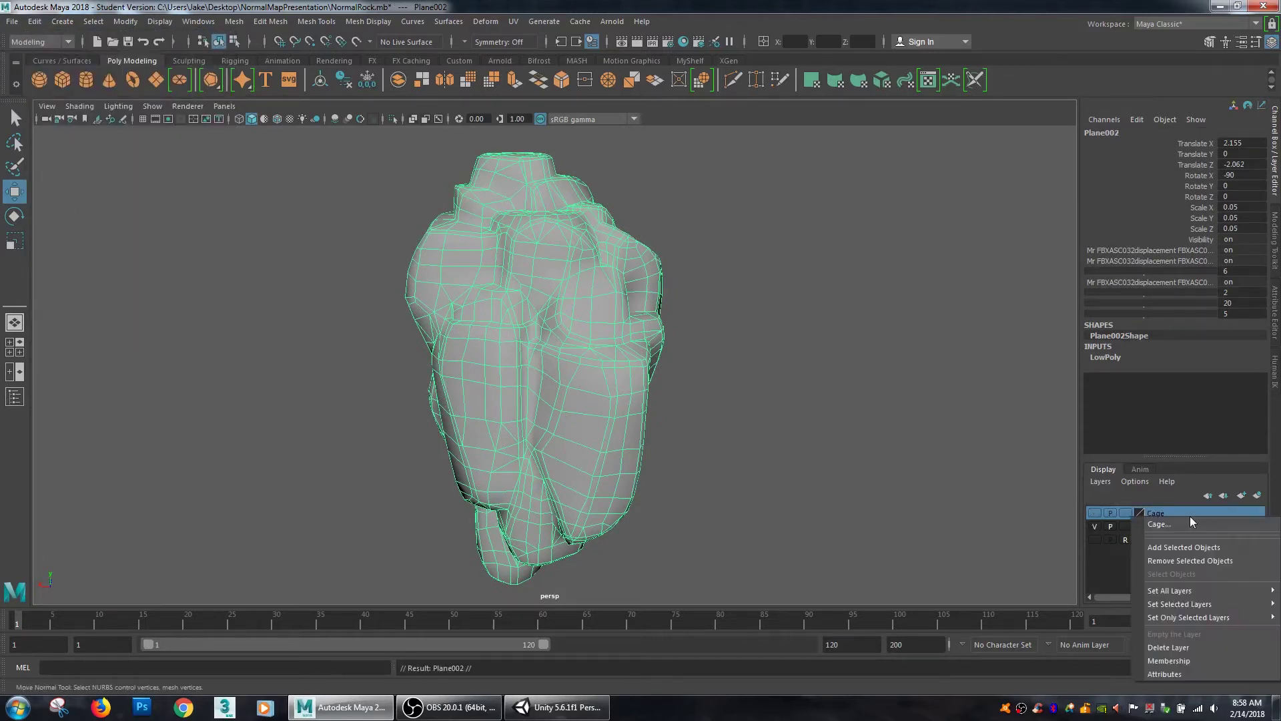
{"action": "left_click", "coordinate": [1188, 549]}
Show only the Cage layer and assign the green cage material in Hypershade
{"action": "left_click", "coordinate": [1095, 526]}
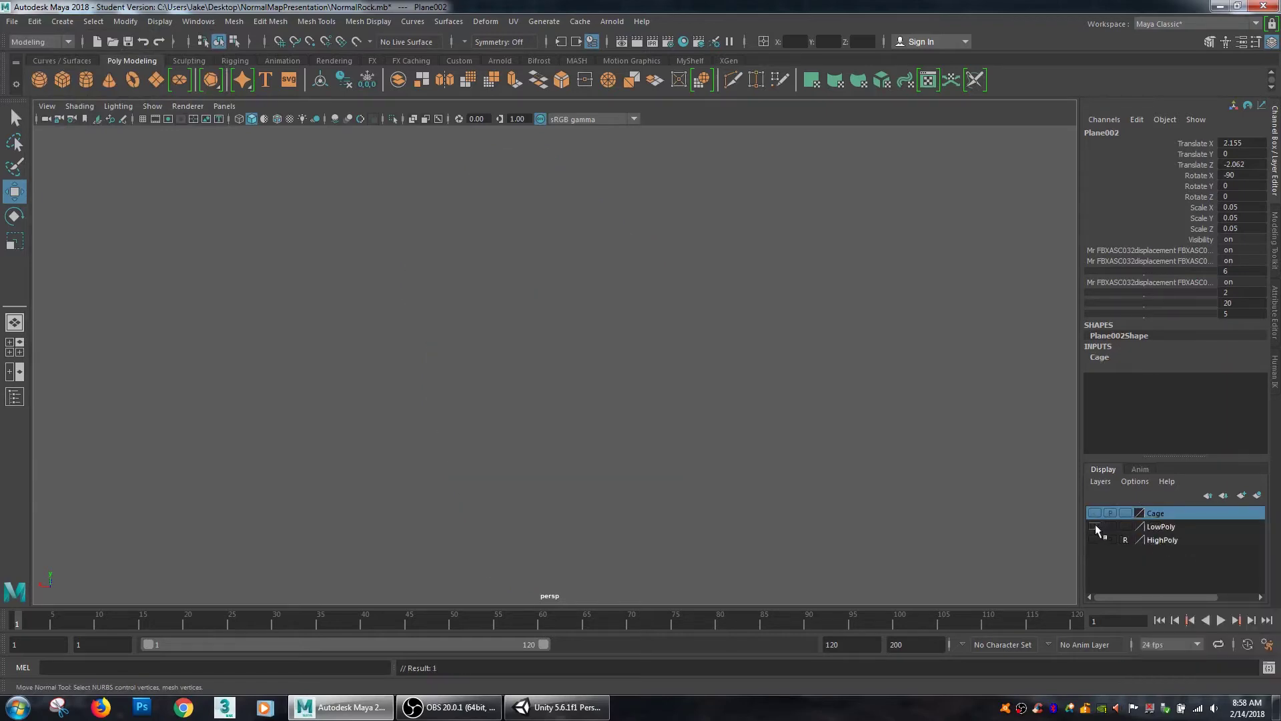
{"action": "left_click", "coordinate": [1095, 512]}
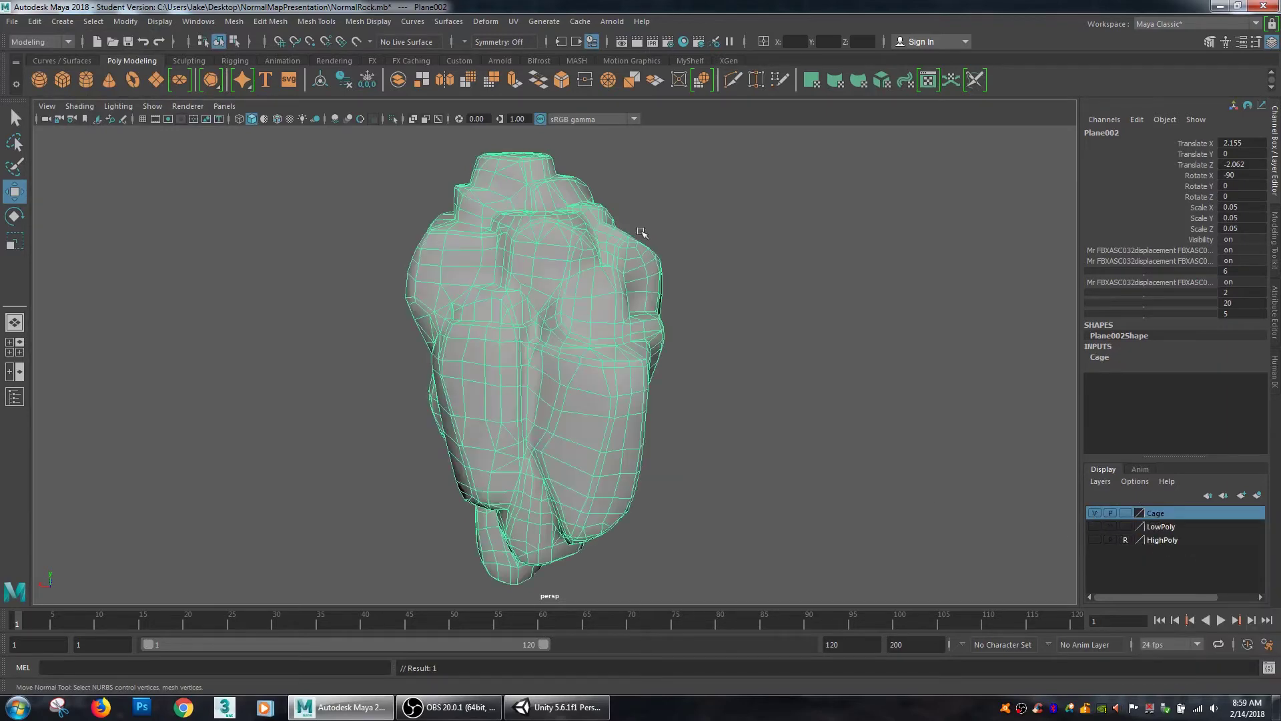
{"action": "left_click", "coordinate": [682, 42]}
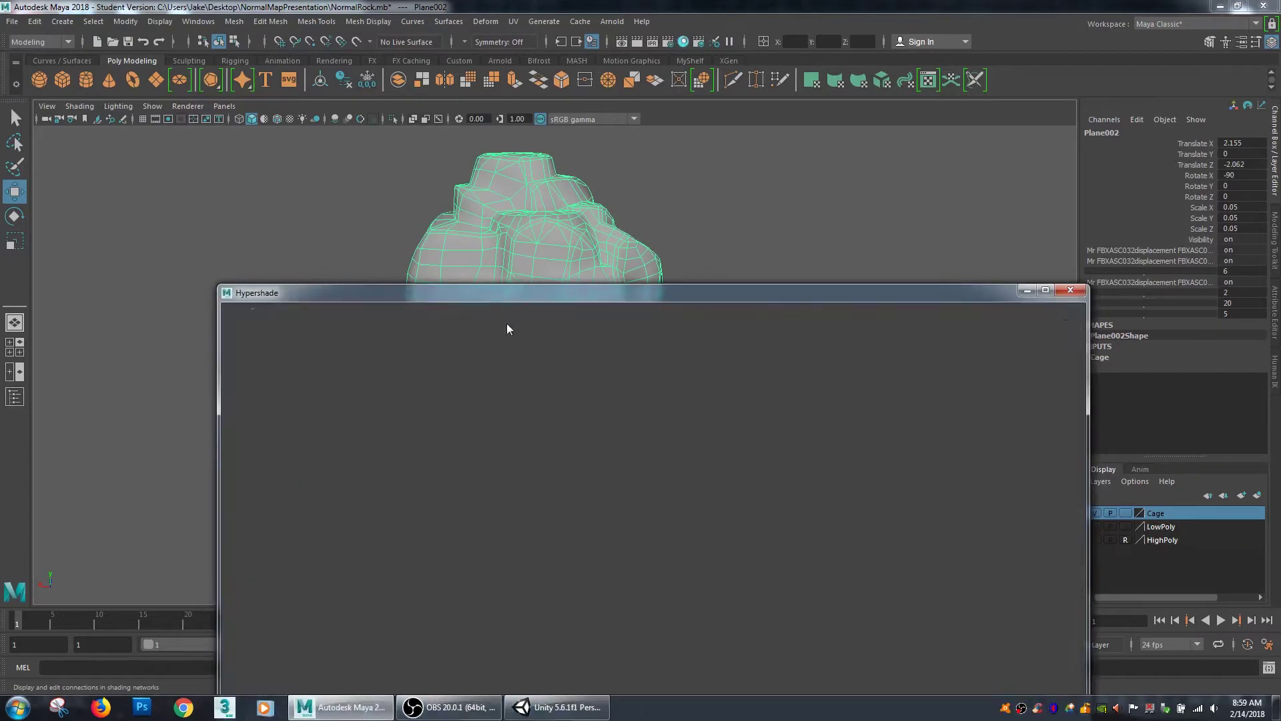
{"action": "left_click", "coordinate": [403, 417]}
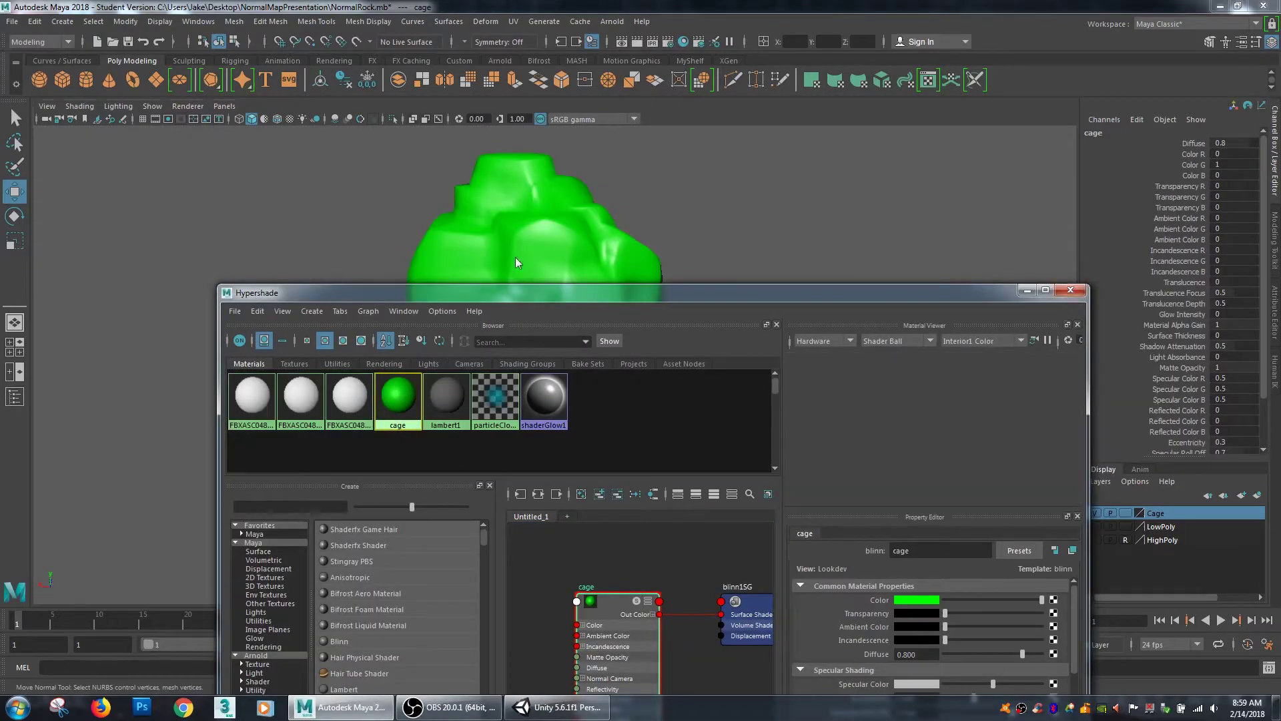
{"action": "left_click", "coordinate": [1070, 289]}
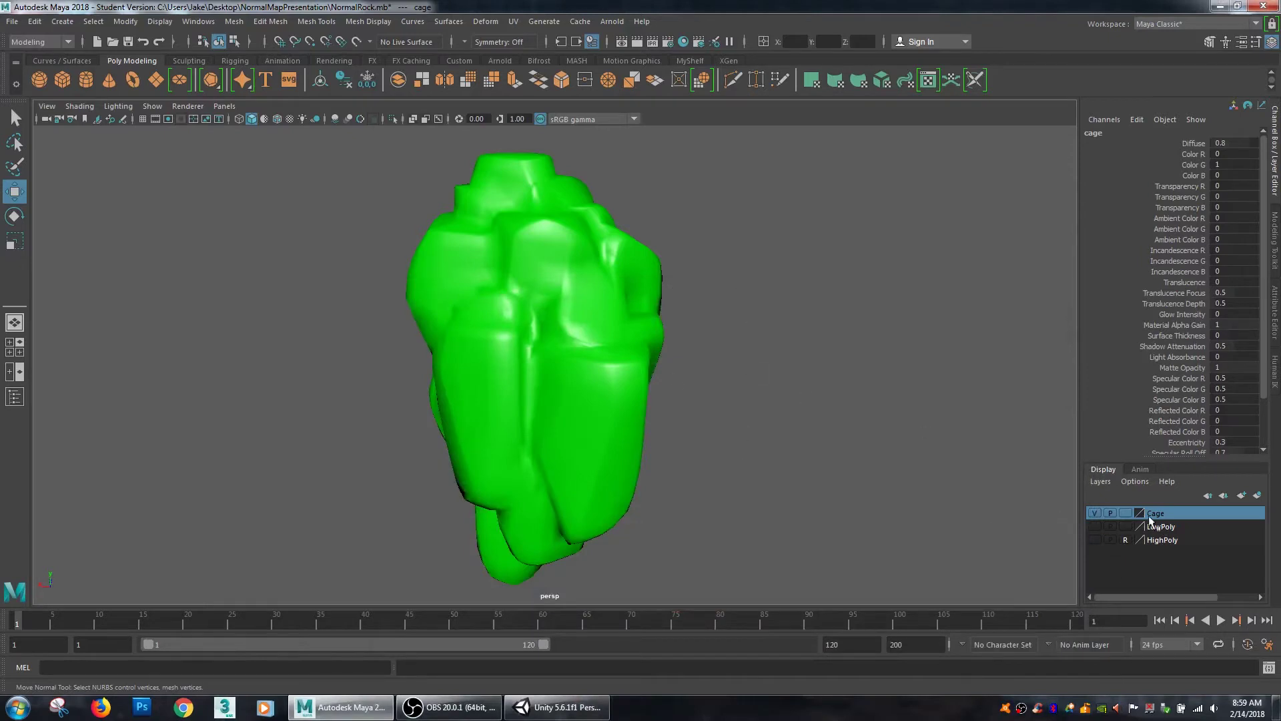
Show the cage over the HighPoly rock, make Cage active, and select Plane002
{"action": "left_click", "coordinate": [1095, 513]}
{"action": "left_click", "coordinate": [1095, 539]}
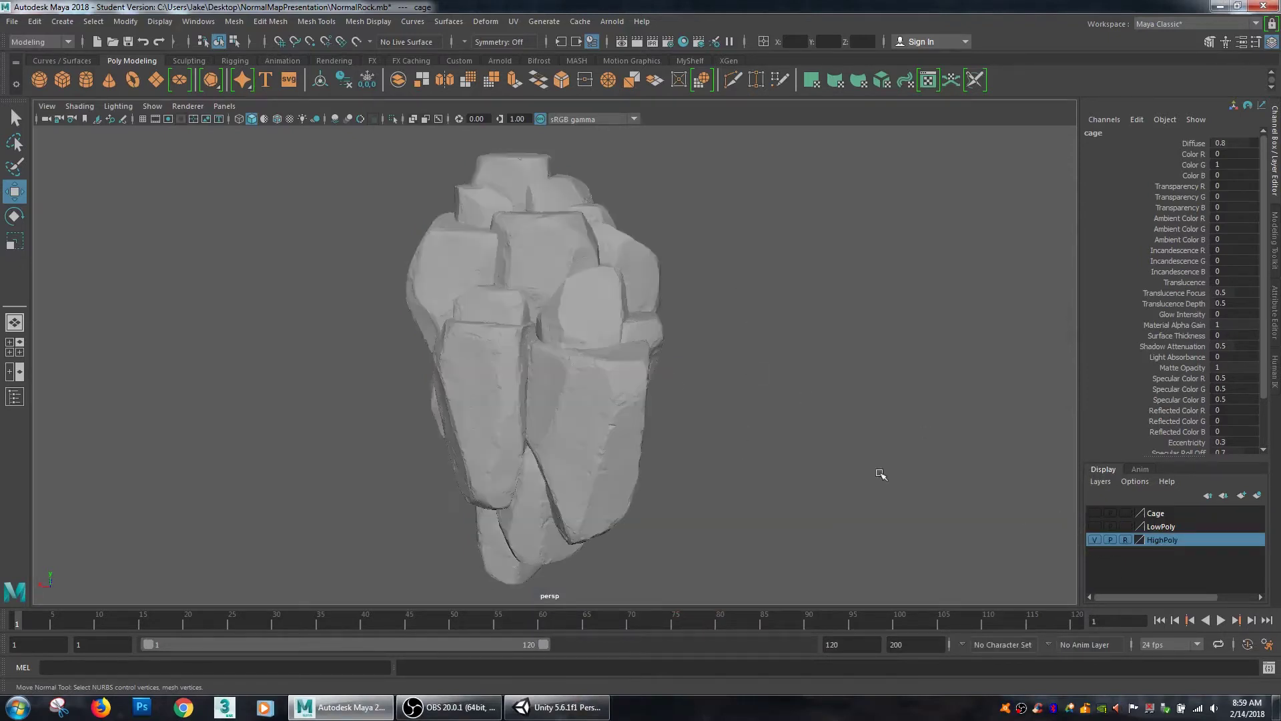
{"action": "left_click", "coordinate": [1095, 513]}
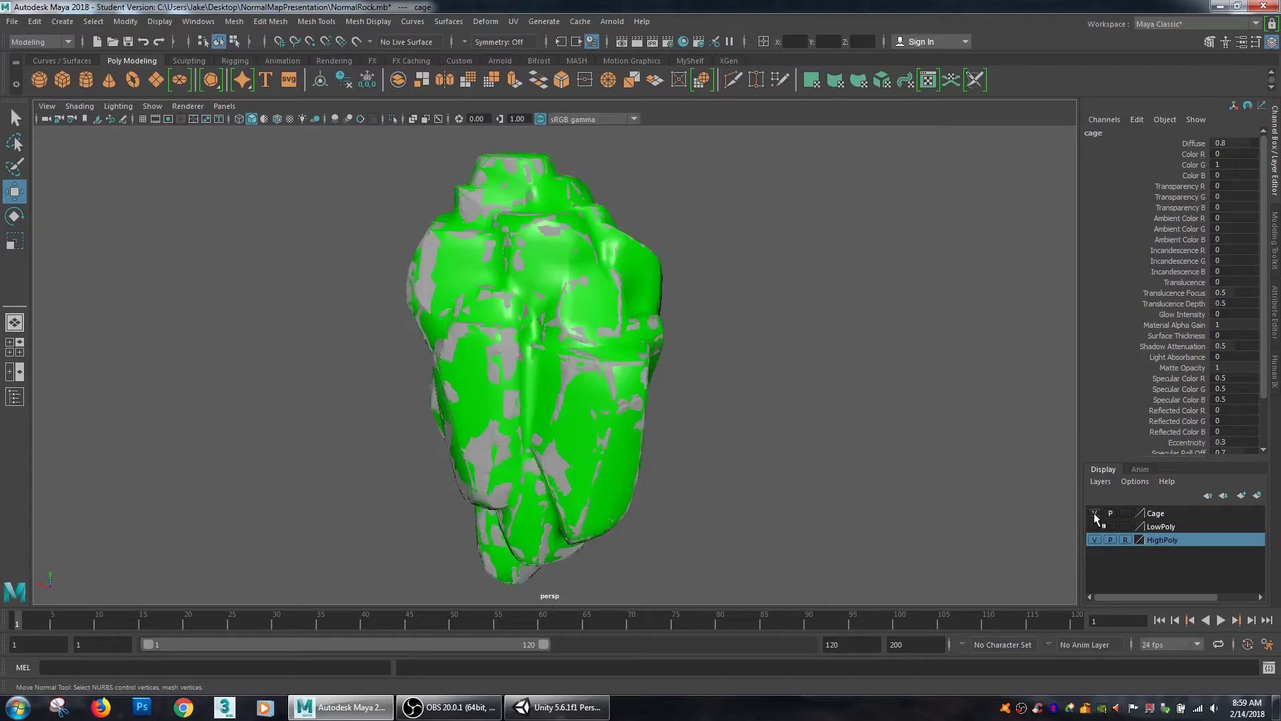
{"action": "left_click", "coordinate": [1160, 515]}
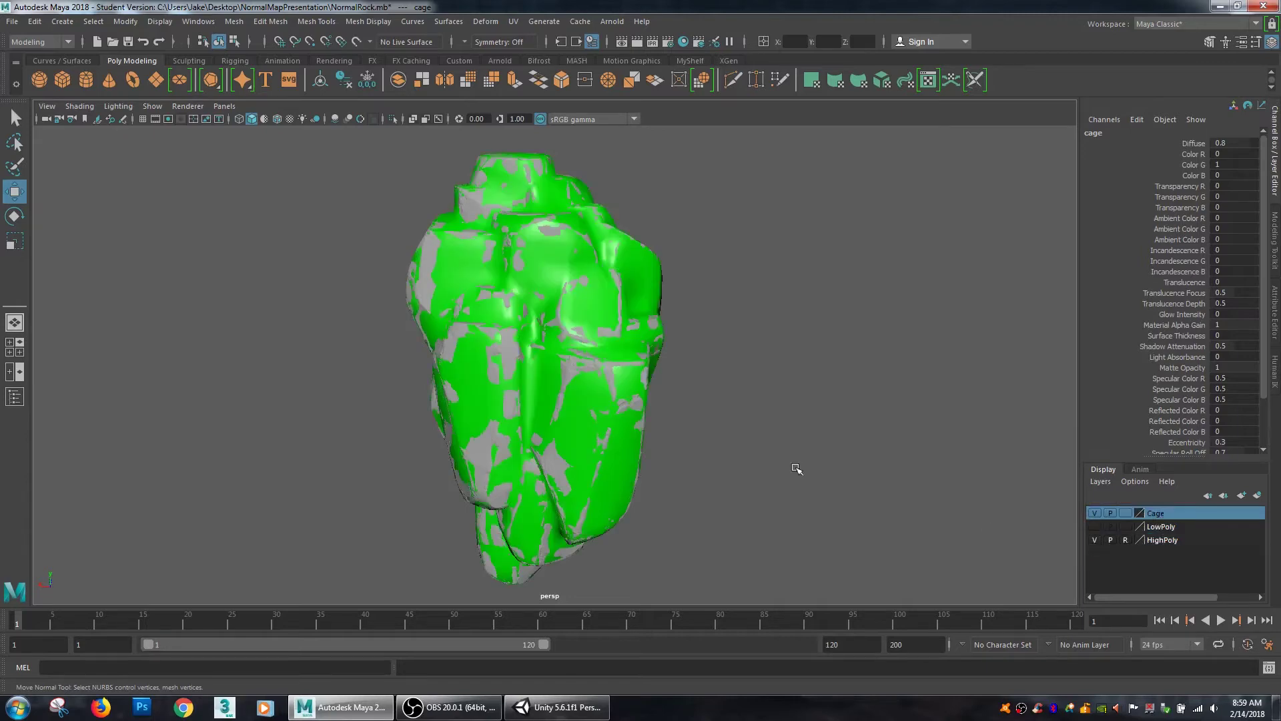
{"action": "left_click", "coordinate": [615, 297]}
{"action": "right_click_drag", "start_coordinate": [706, 331], "coordinate": [683, 363], "text": "alt"}
{"action": "left_click_drag", "start_coordinate": [683, 363], "coordinate": [652, 366], "text": "alt"}
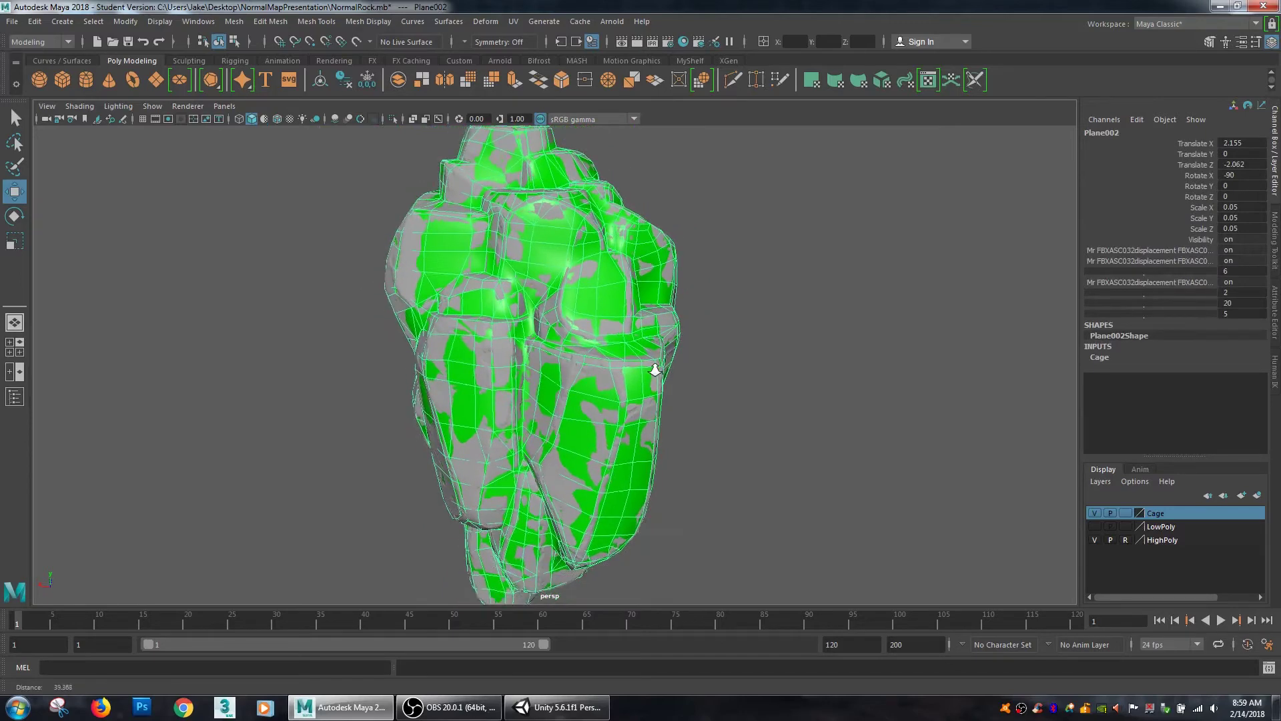
{"action": "right_click", "coordinate": [608, 260]}
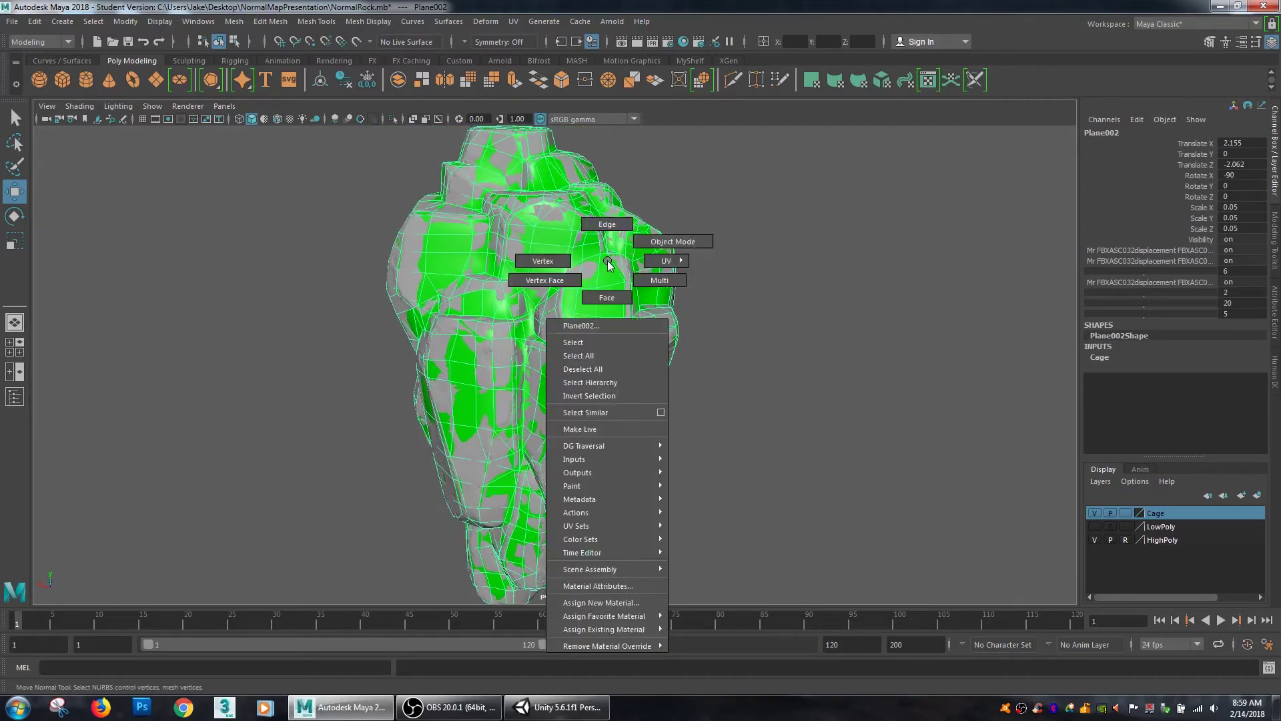
Switch the cage to Vertex mode and marquee-select all its vertices
{"action": "left_click", "coordinate": [554, 262]}
{"action": "right_click_drag", "start_coordinate": [798, 359], "coordinate": [609, 349], "text": "alt"}
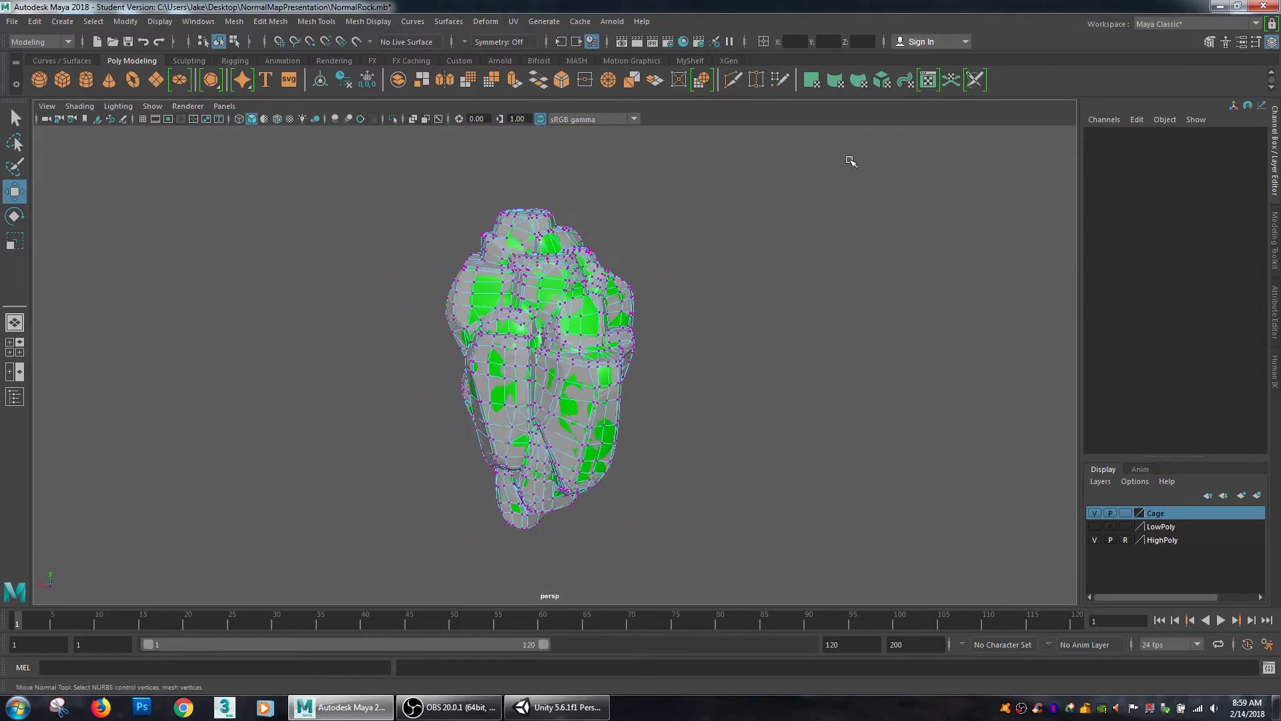
{"action": "left_click_drag", "start_coordinate": [850, 158], "coordinate": [340, 610]}
{"action": "right_click_drag", "start_coordinate": [680, 292], "coordinate": [783, 374], "text": "alt"}
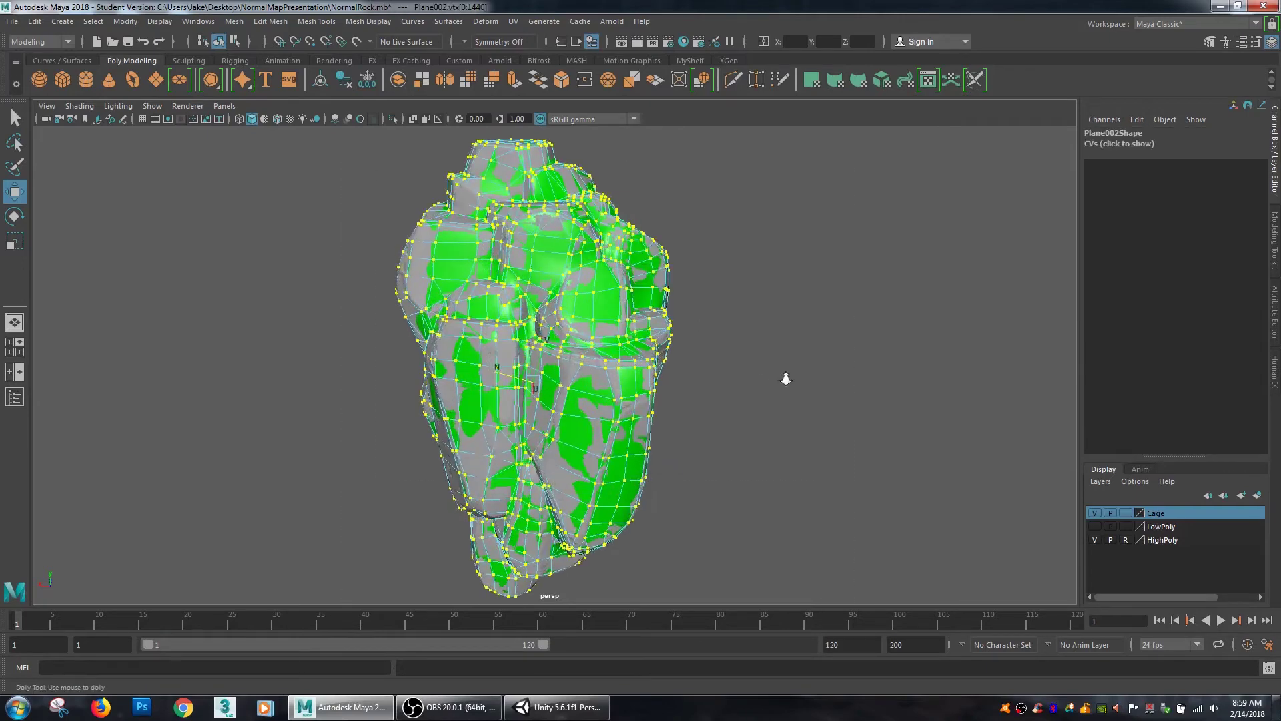
Set the Move tool's Axis Orientation to Normal and close Tool Settings
{"action": "double_click", "coordinate": [16, 192]}
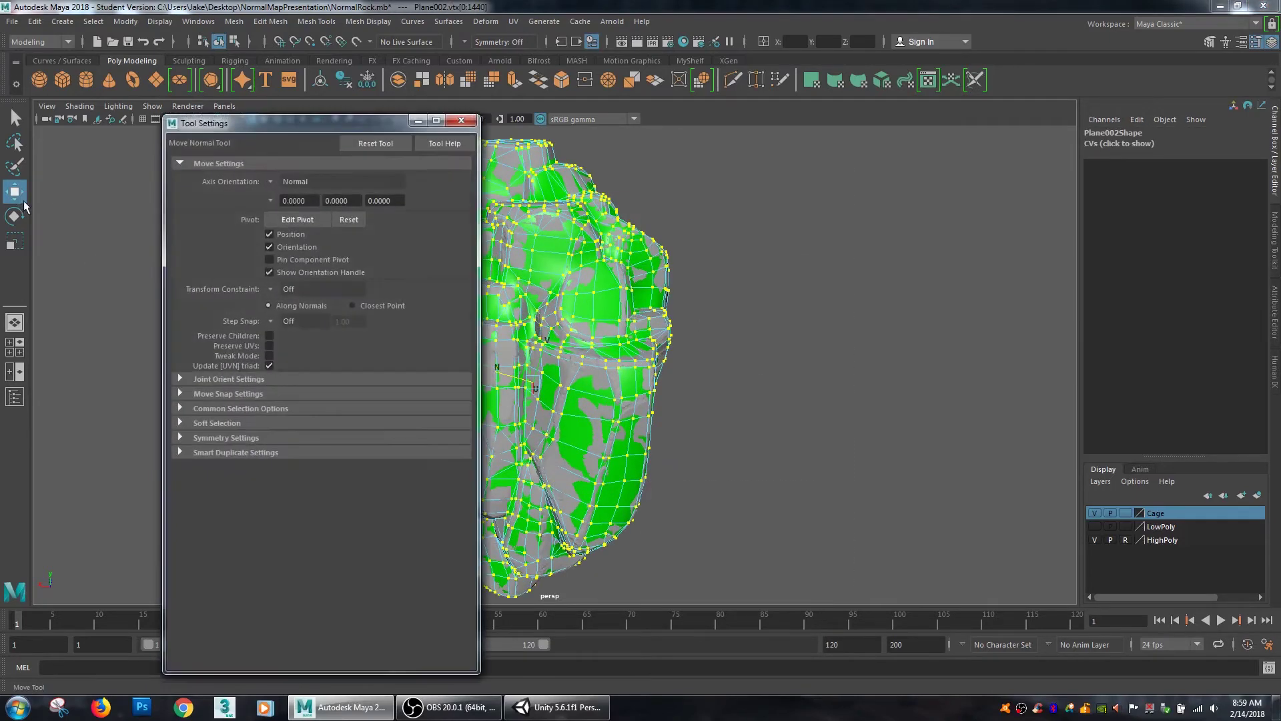
{"action": "left_click", "coordinate": [273, 181]}
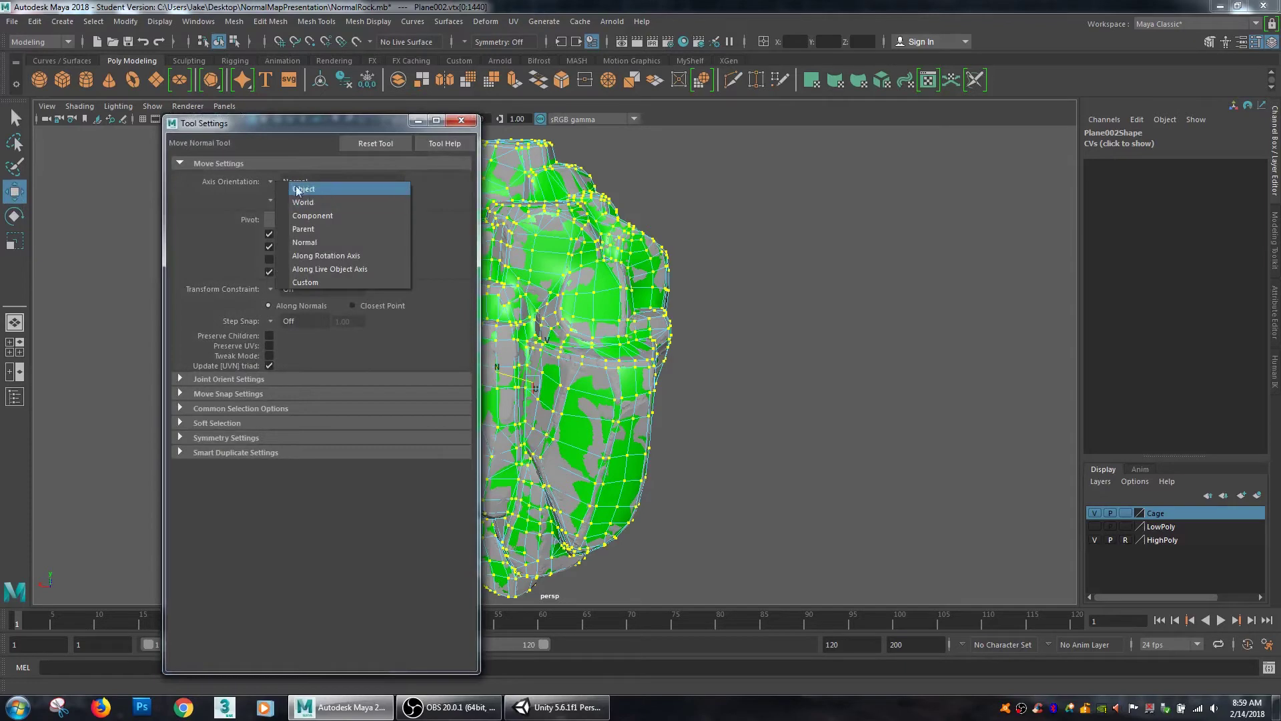
{"action": "left_click", "coordinate": [324, 184]}
{"action": "left_click", "coordinate": [274, 181]}
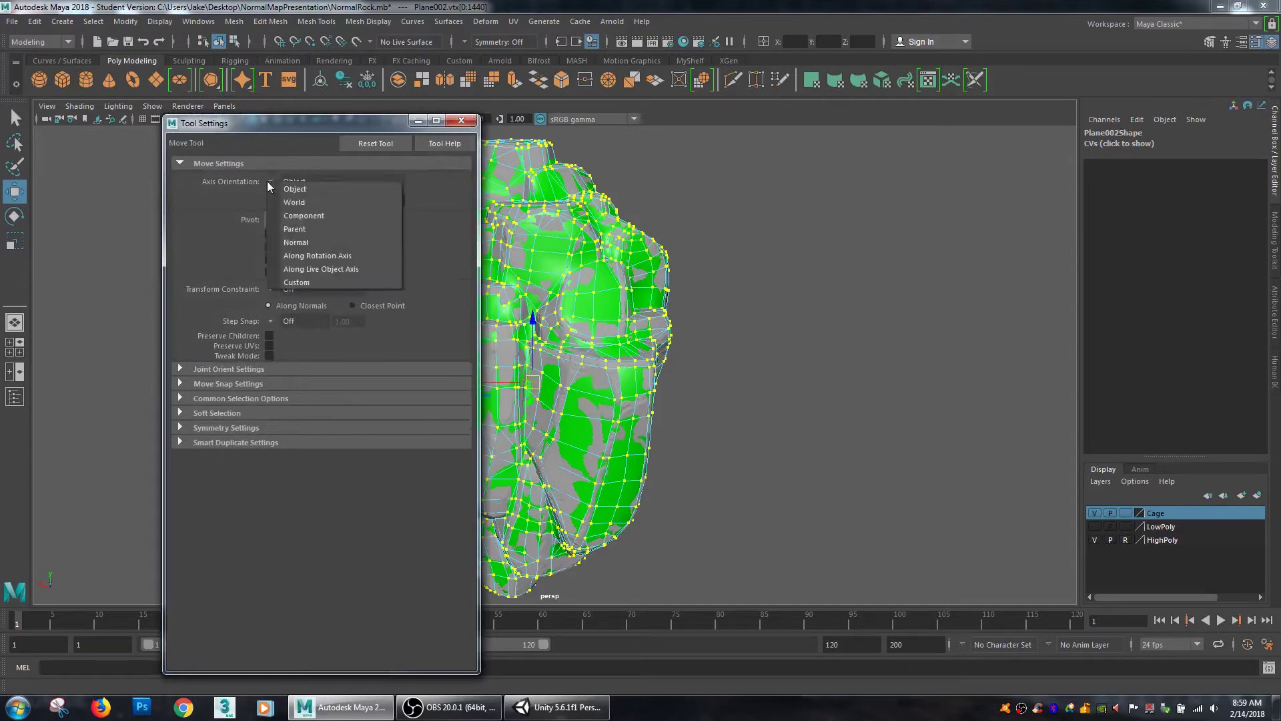
{"action": "left_click", "coordinate": [334, 251]}
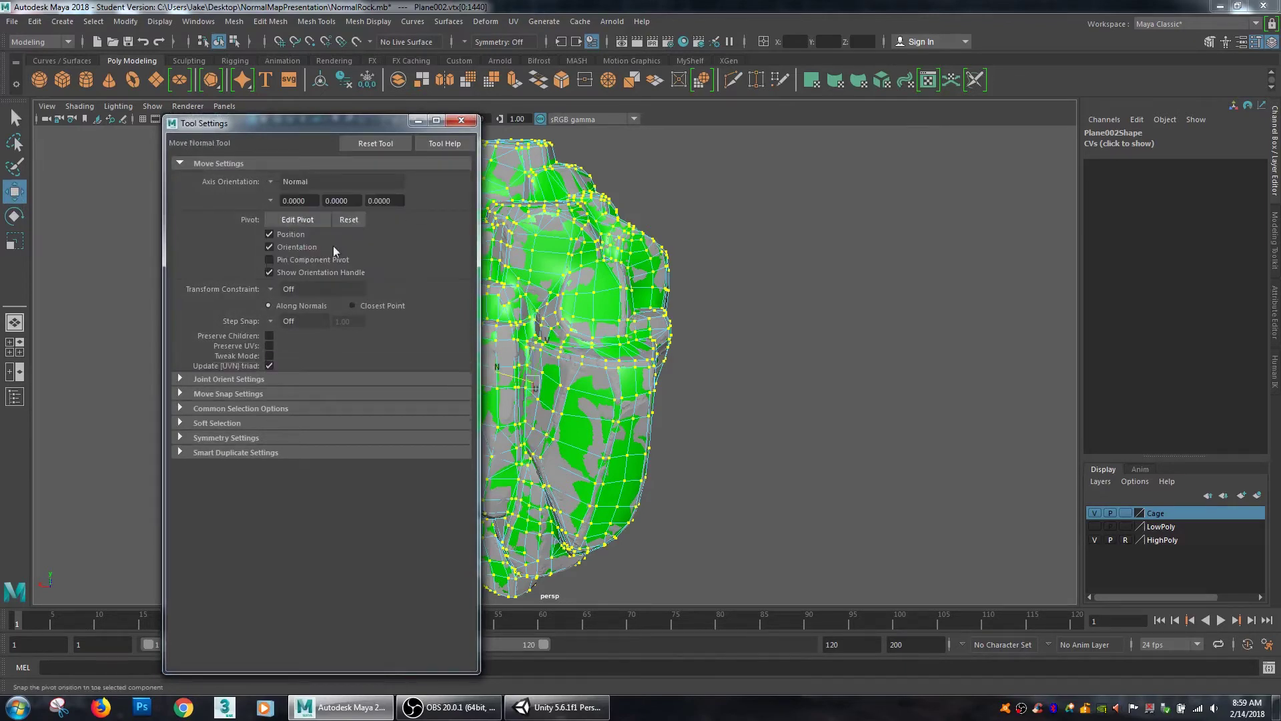
{"action": "left_click", "coordinate": [461, 120]}
{"action": "scroll", "coordinate": [511, 381], "scroll_direction": "up", "scroll_amount": 2}
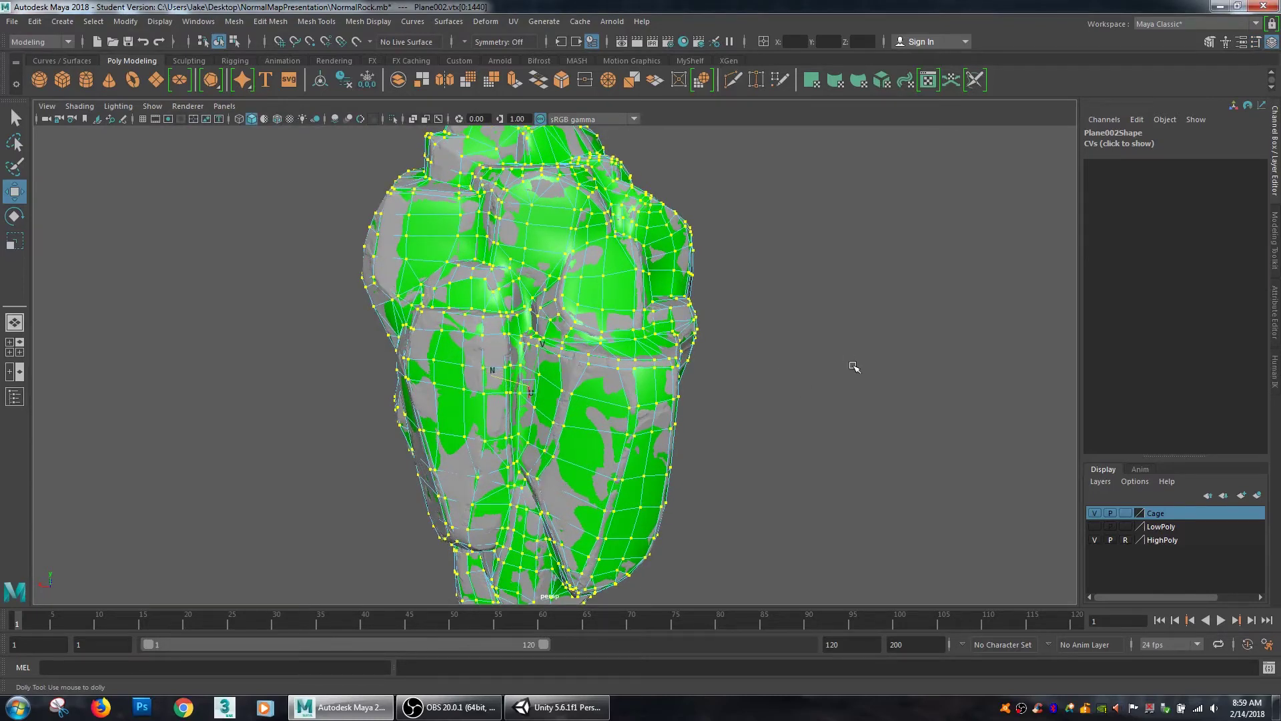
Push the selected cage vertices outward along their normals and tumble around the cage
{"action": "scroll", "coordinate": [861, 373], "scroll_direction": "up", "scroll_amount": 1}
{"action": "left_click_drag", "start_coordinate": [504, 384], "coordinate": [501, 384]}
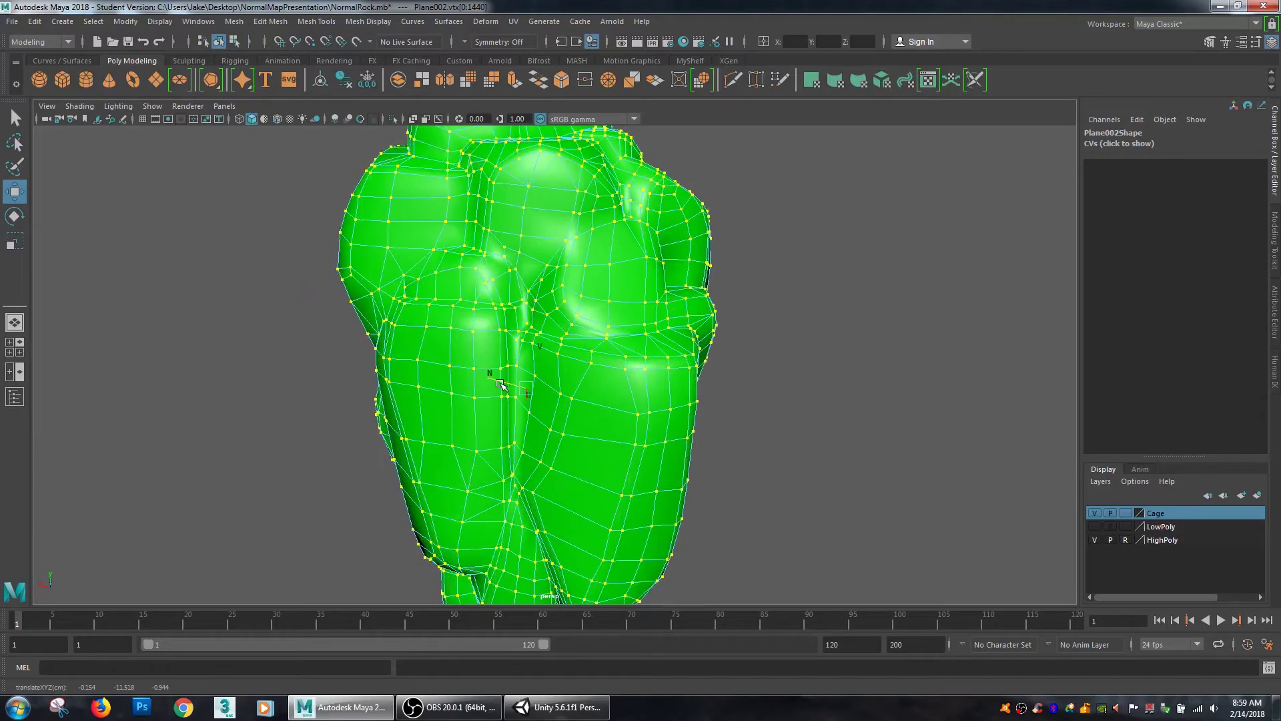
{"action": "left_click_drag", "start_coordinate": [827, 489], "coordinate": [664, 317], "text": "alt"}
{"action": "left_click_drag", "start_coordinate": [794, 237], "coordinate": [623, 306], "text": "alt"}
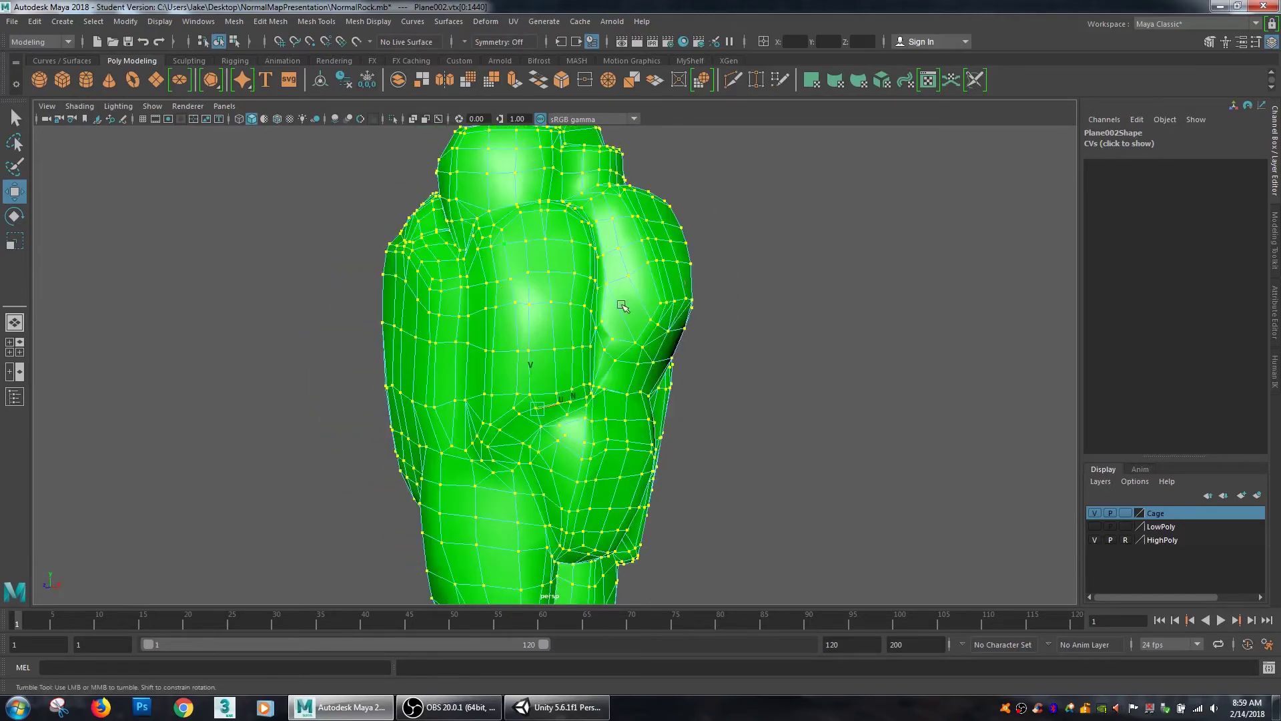
{"action": "left_click_drag", "start_coordinate": [758, 475], "coordinate": [619, 219], "text": "alt"}
{"action": "left_click_drag", "start_coordinate": [881, 473], "coordinate": [763, 434], "text": "alt"}
{"action": "right_click_drag", "start_coordinate": [763, 435], "coordinate": [737, 512], "text": "alt"}
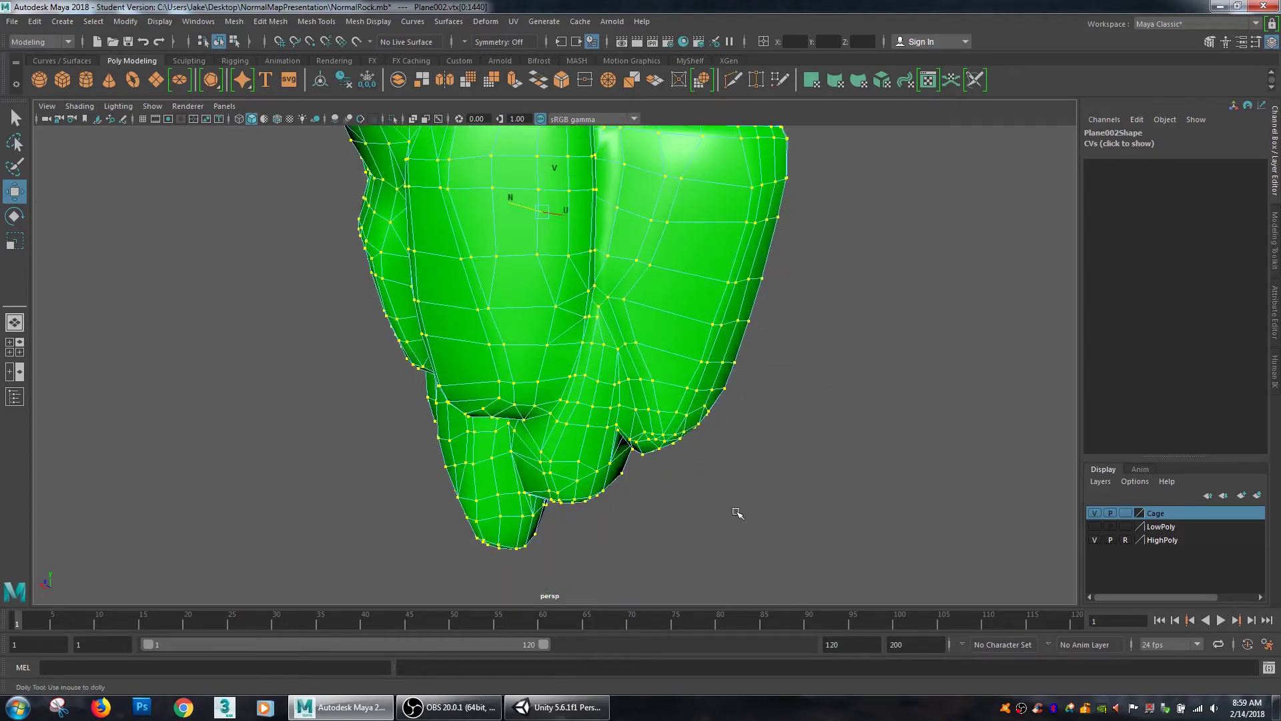
Select a stray vertex near the cage bottom and push it outward along its normal
{"action": "left_click", "coordinate": [738, 512]}
{"action": "left_click_drag", "start_coordinate": [687, 529], "coordinate": [651, 386], "text": "alt"}
{"action": "left_click", "coordinate": [648, 383]}
{"action": "right_click_drag", "start_coordinate": [829, 372], "coordinate": [619, 441], "text": "alt"}
{"action": "left_click_drag", "start_coordinate": [599, 444], "coordinate": [592, 449]}
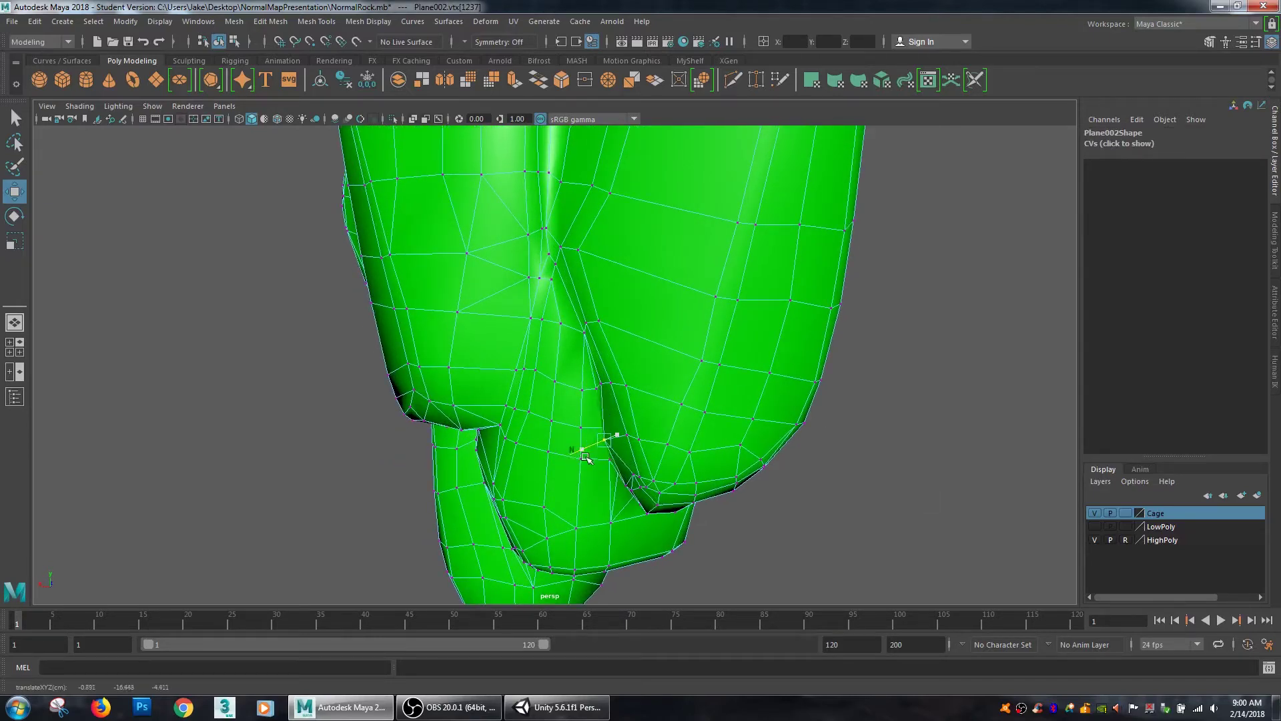
Inspect the cage from several angles to check it encloses the rock
{"action": "left_click", "coordinate": [966, 429]}
{"action": "right_click_drag", "start_coordinate": [967, 429], "coordinate": [848, 472], "text": "alt"}
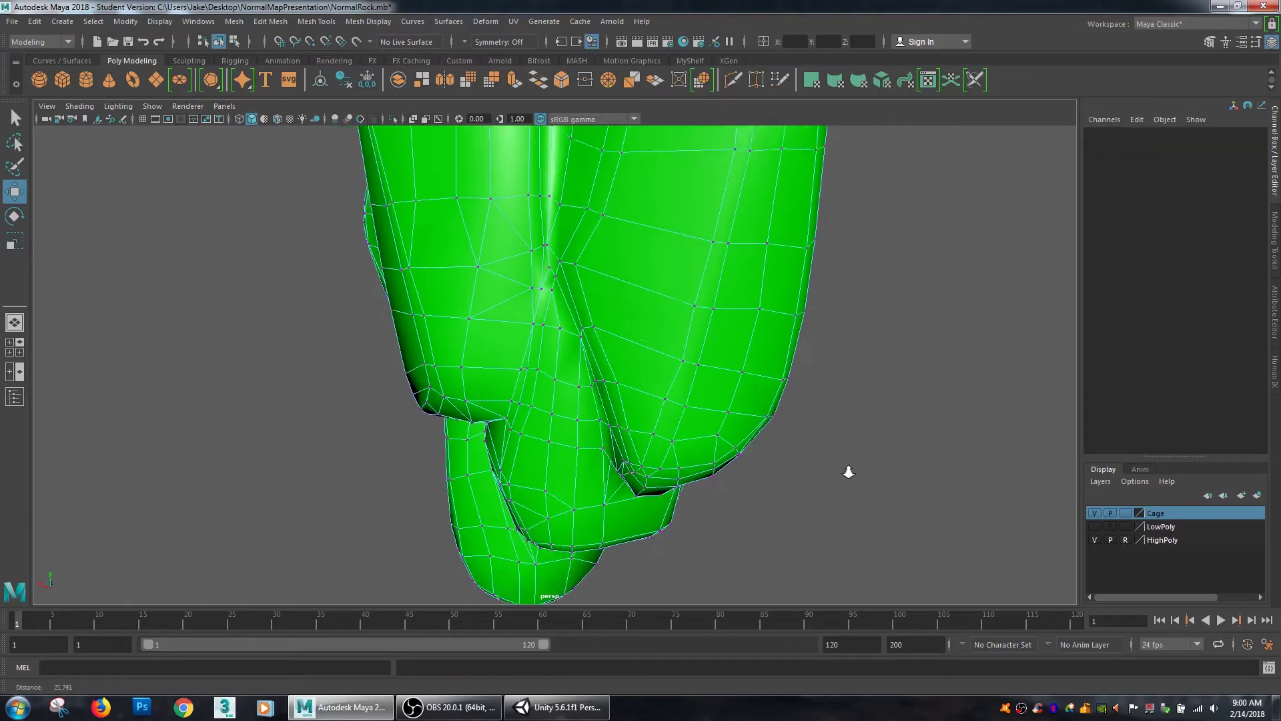
{"action": "left_click_drag", "start_coordinate": [848, 472], "coordinate": [867, 427], "text": "alt"}
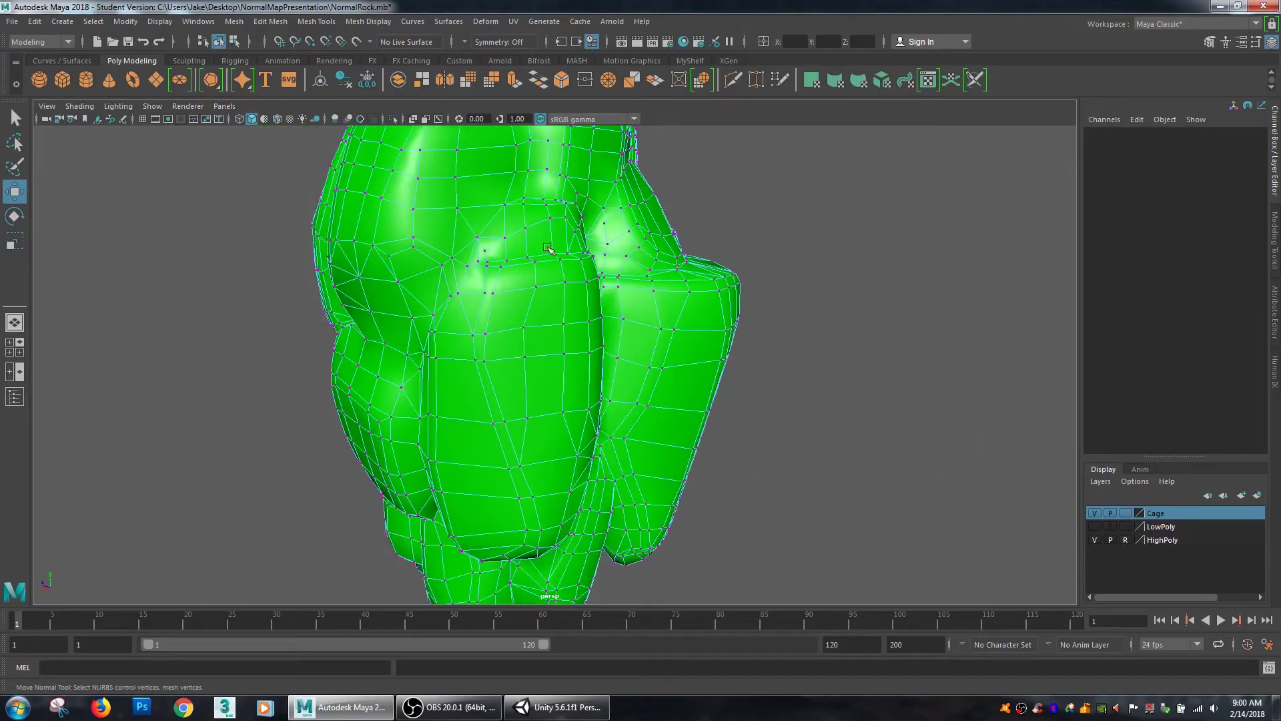
{"action": "left_click_drag", "start_coordinate": [788, 295], "coordinate": [790, 367], "text": "alt"}
{"action": "right_click_drag", "start_coordinate": [789, 367], "coordinate": [711, 339], "text": "alt"}
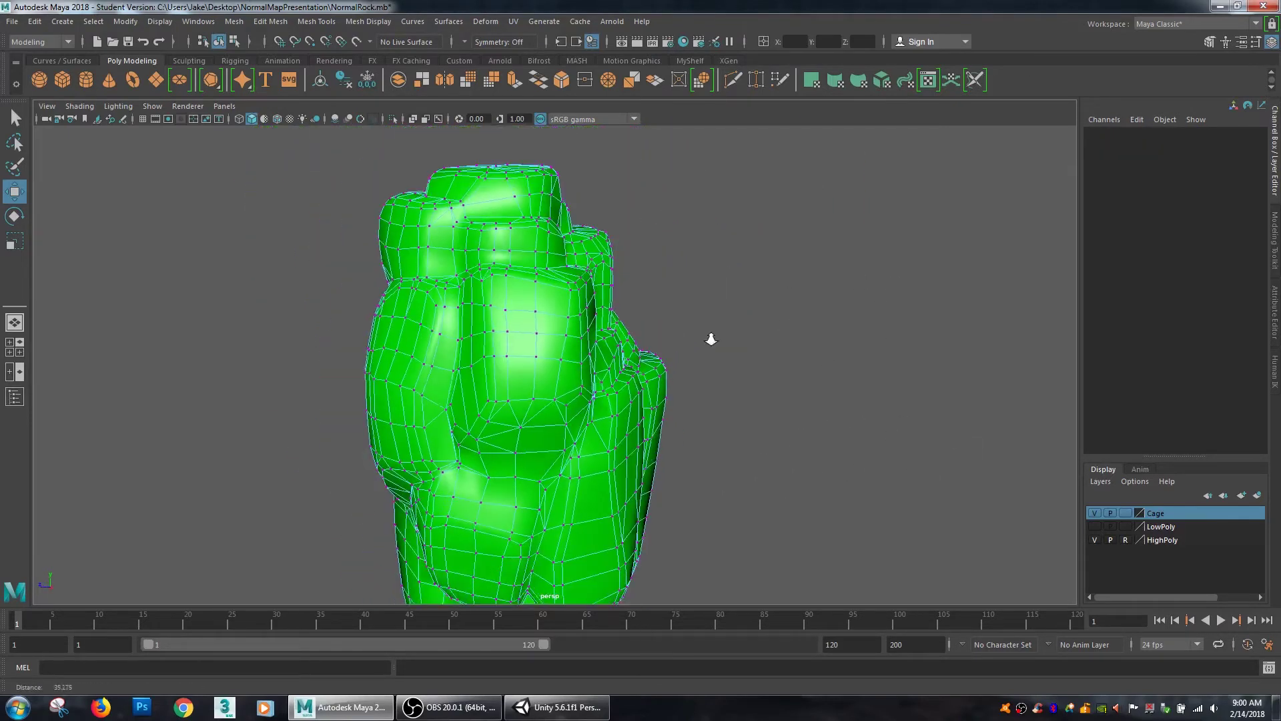
{"action": "left_click_drag", "start_coordinate": [711, 339], "coordinate": [793, 323], "text": "alt"}
{"action": "left_click_drag", "start_coordinate": [847, 429], "coordinate": [892, 374], "text": "alt"}
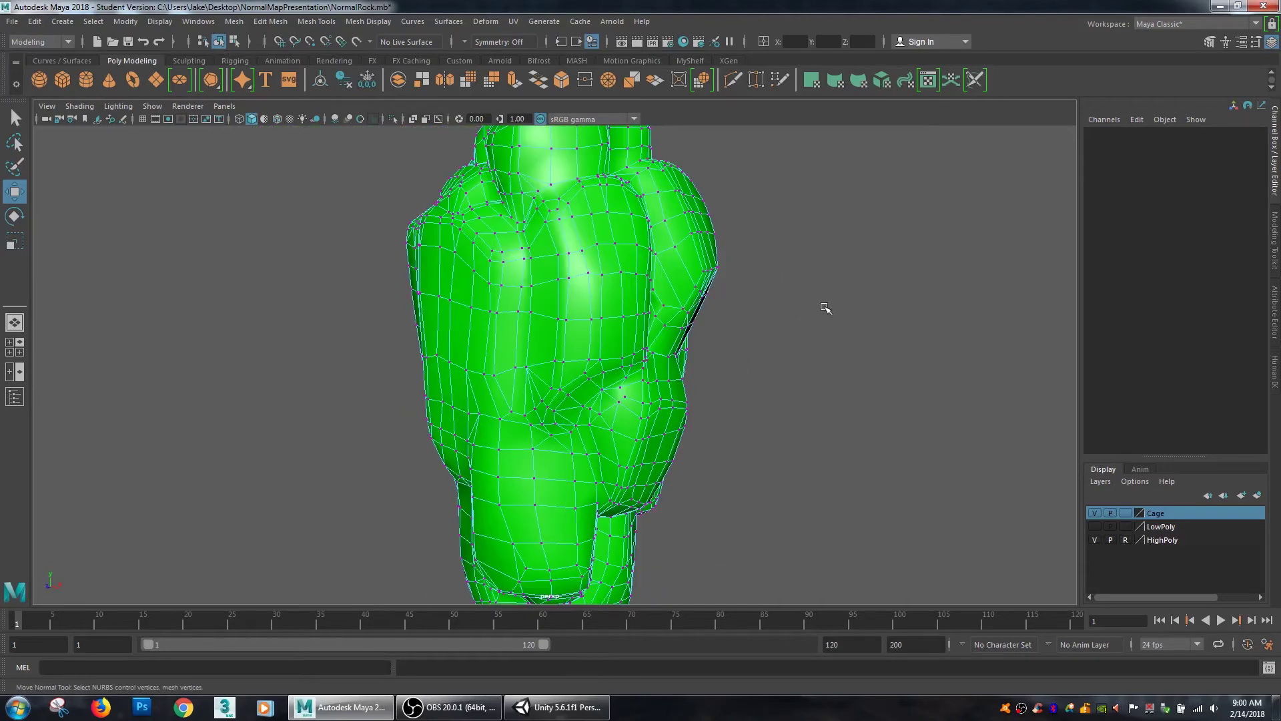
{"action": "left_click_drag", "start_coordinate": [825, 307], "coordinate": [890, 337], "text": "alt"}
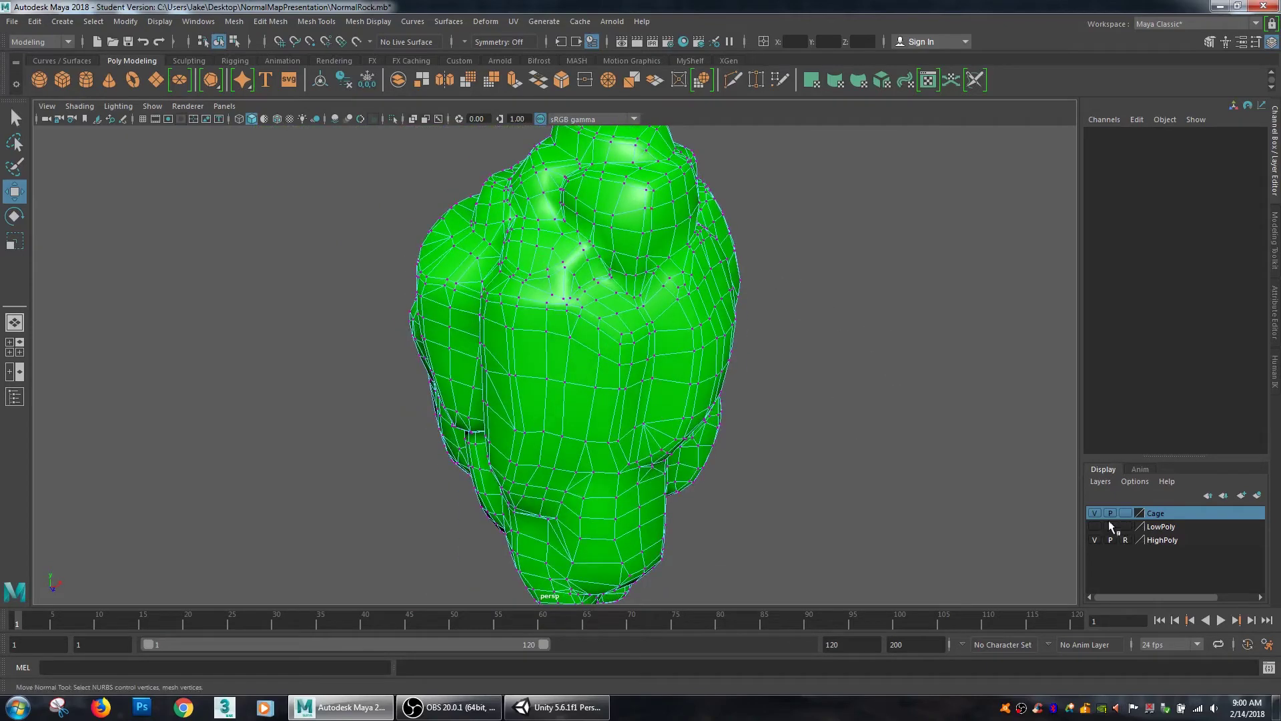
{"action": "left_click_drag", "start_coordinate": [900, 518], "coordinate": [984, 434], "text": "alt"}
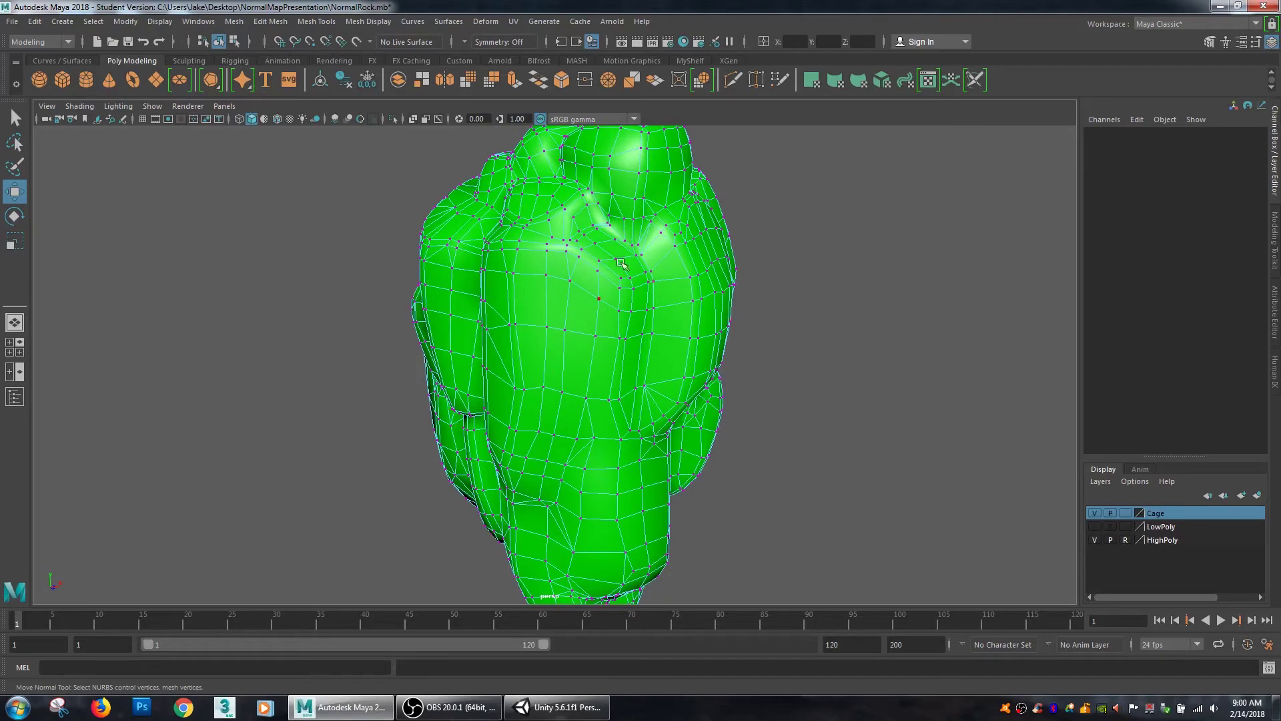
Select the cage's right UV shell, hide it with Ctrl+H, and hide the Cage layer
{"action": "right_click_drag", "start_coordinate": [663, 267], "coordinate": [587, 260]}
{"action": "right_click_drag", "start_coordinate": [700, 249], "coordinate": [747, 227]}
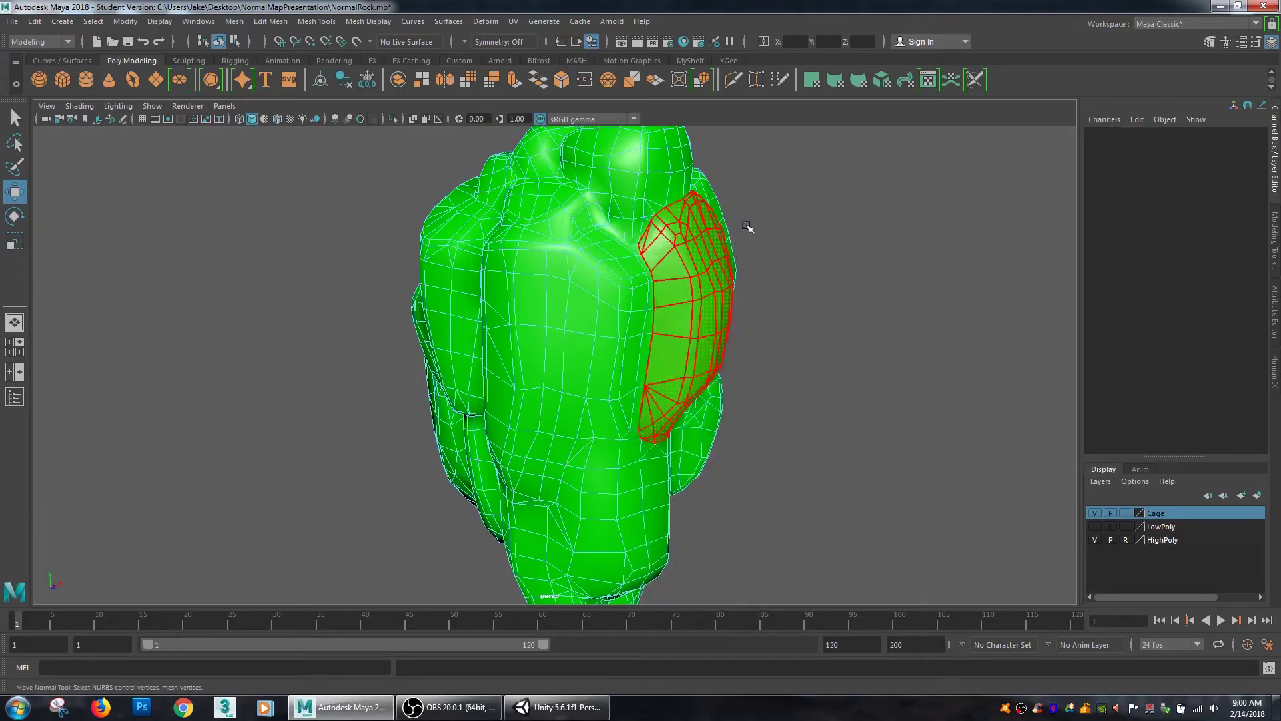
{"action": "key", "text": "ctrl+h"}
{"action": "left_click_drag", "start_coordinate": [712, 420], "coordinate": [741, 363], "text": "alt"}
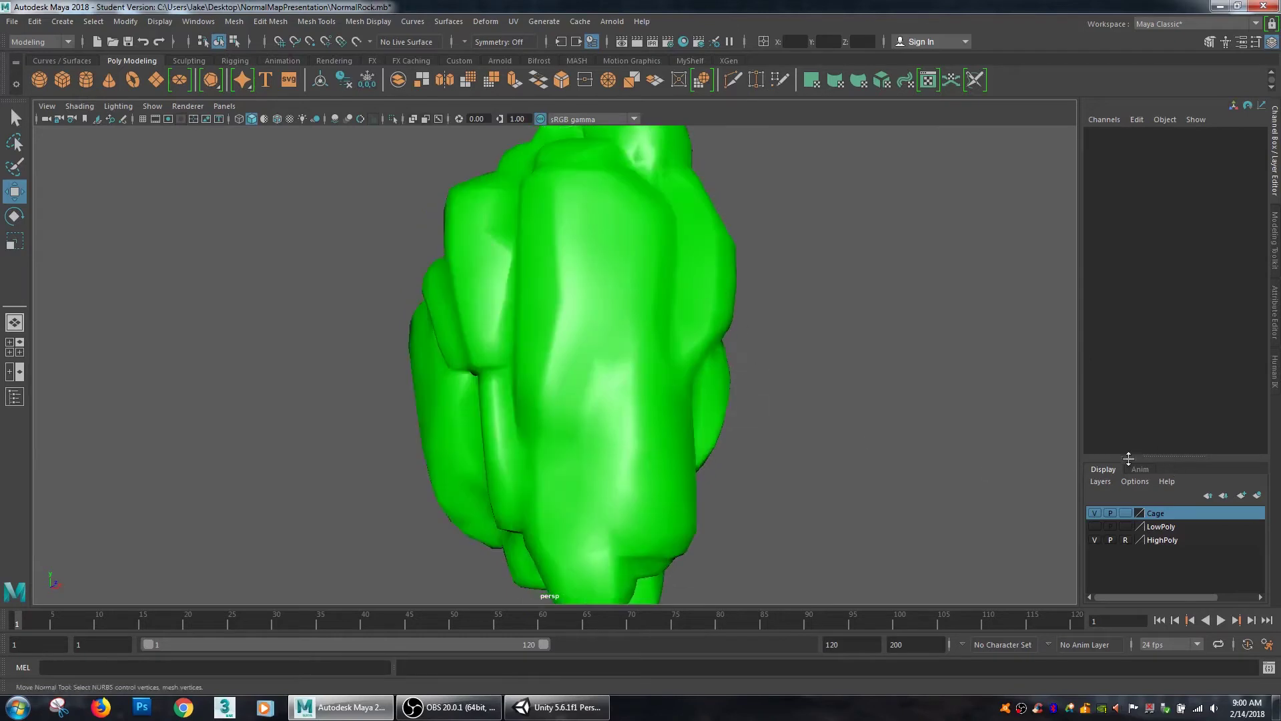
{"action": "left_click", "coordinate": [1095, 512]}
Show only the LowPoly layer, make it active, and select the low-poly rock
{"action": "left_click", "coordinate": [1094, 526]}
{"action": "left_click", "coordinate": [1095, 540]}
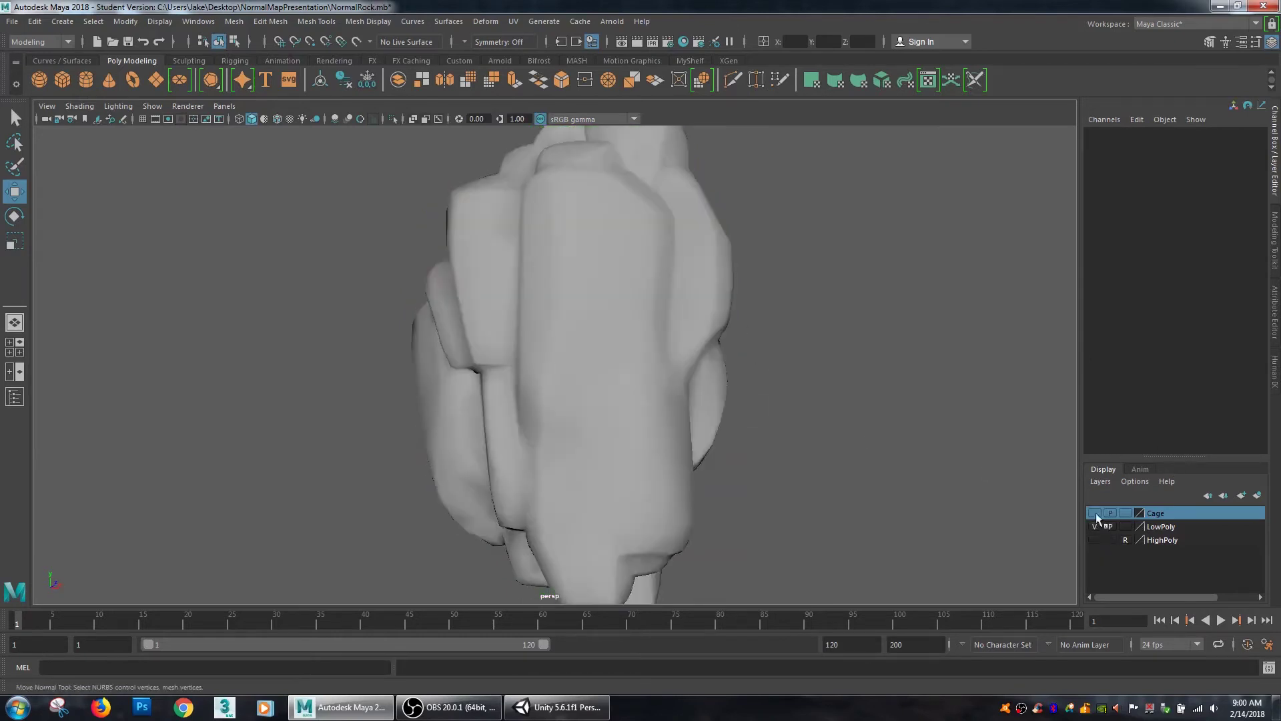
{"action": "left_click", "coordinate": [1171, 527]}
{"action": "left_click", "coordinate": [591, 380]}
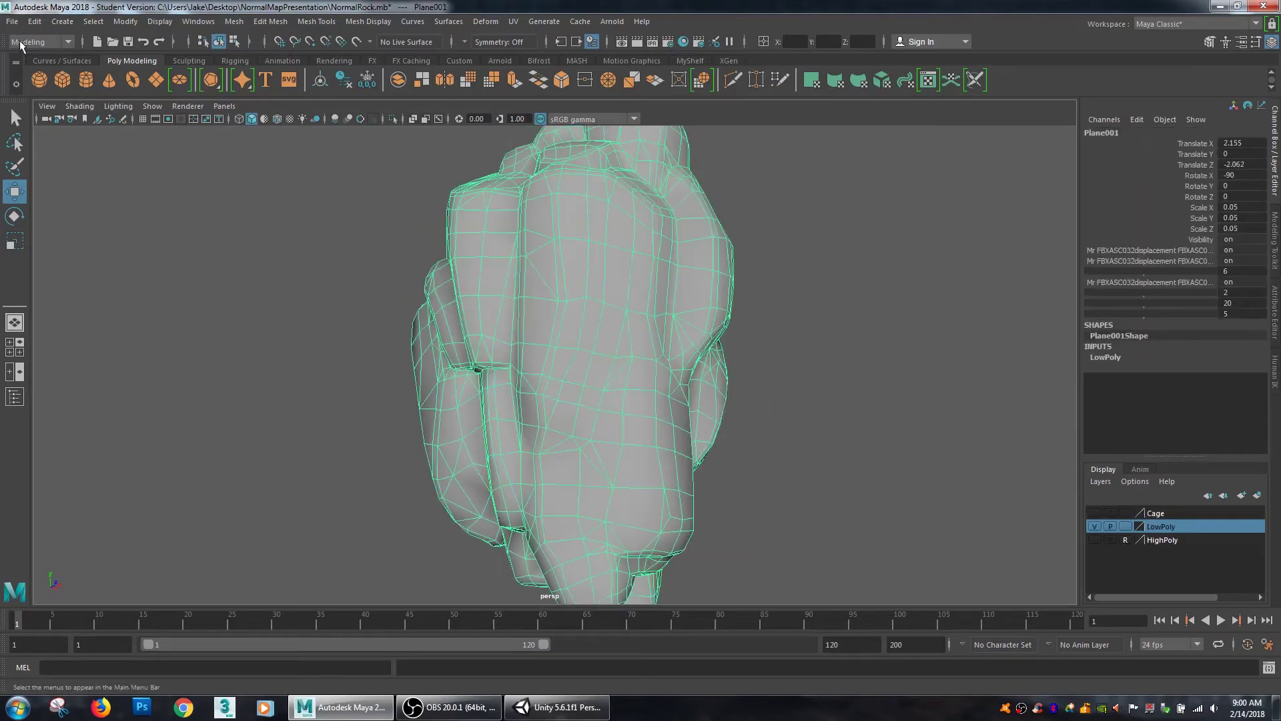
Export the selection as OBJexport to the Desktop named RockLowPoly.obj
{"action": "left_click", "coordinate": [12, 20]}
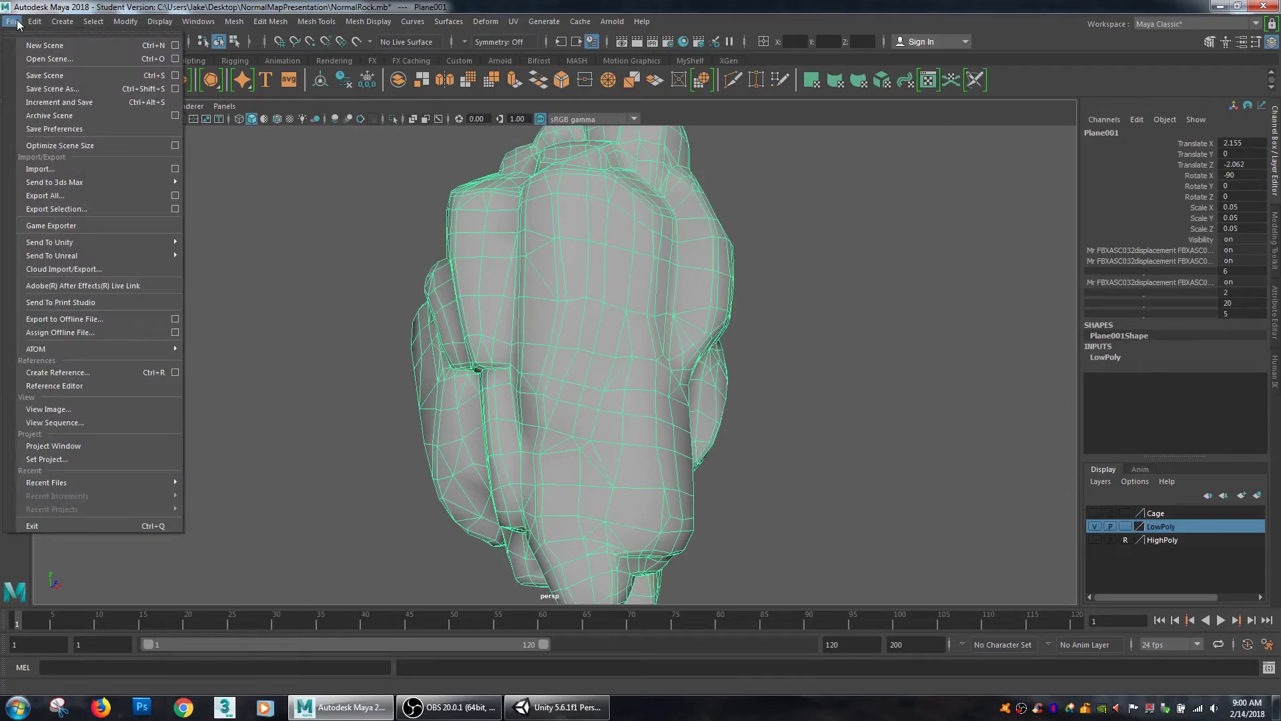
{"action": "left_click", "coordinate": [56, 209]}
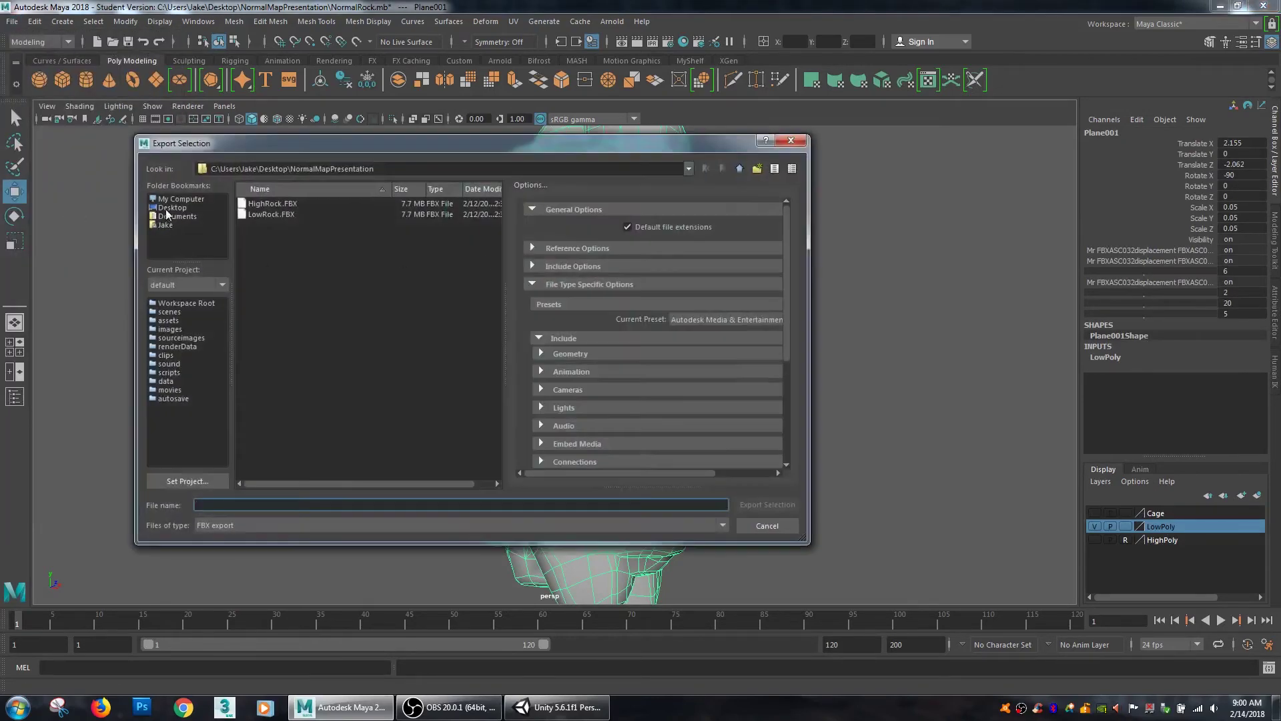
{"action": "left_click", "coordinate": [256, 529]}
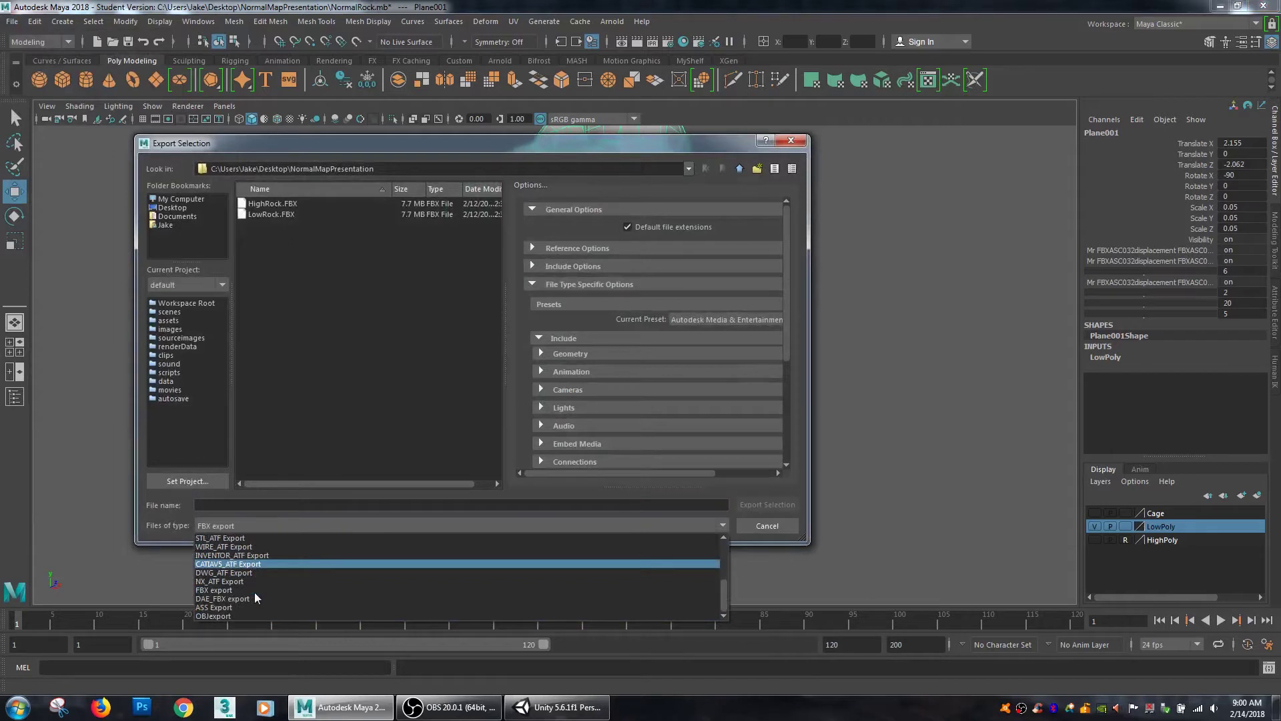
{"action": "left_click", "coordinate": [229, 615]}
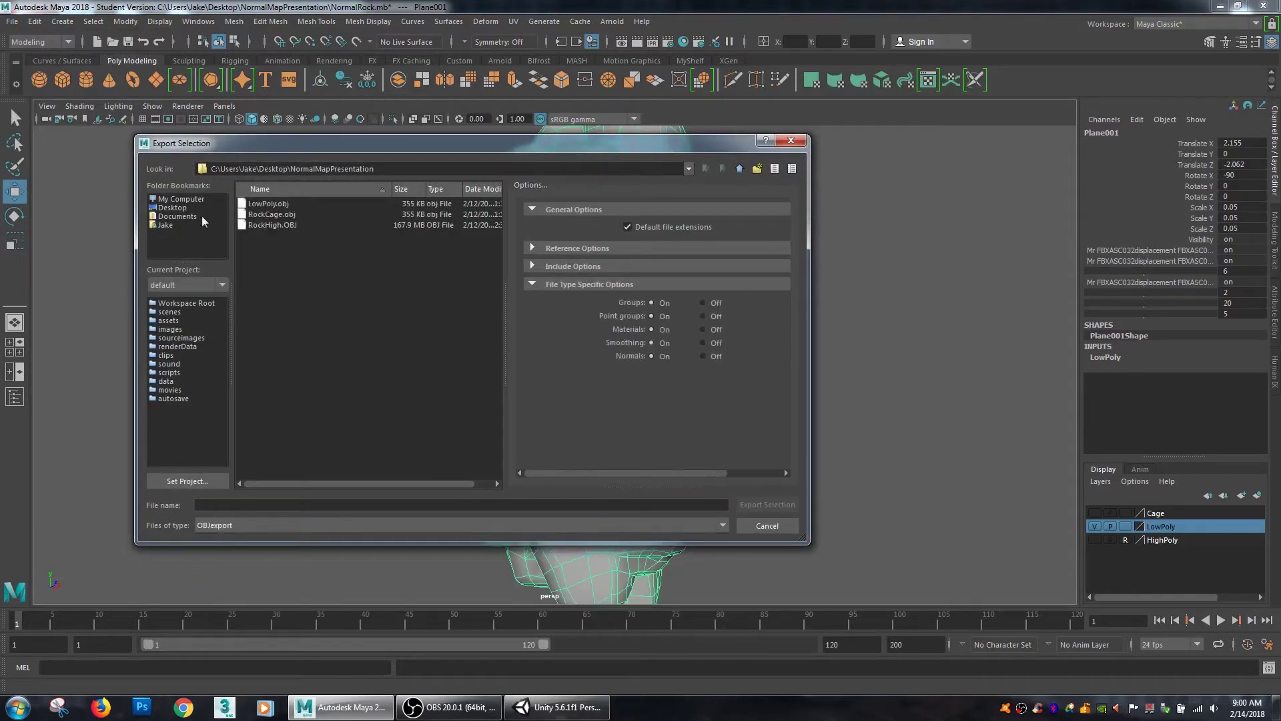
{"action": "left_click", "coordinate": [170, 208]}
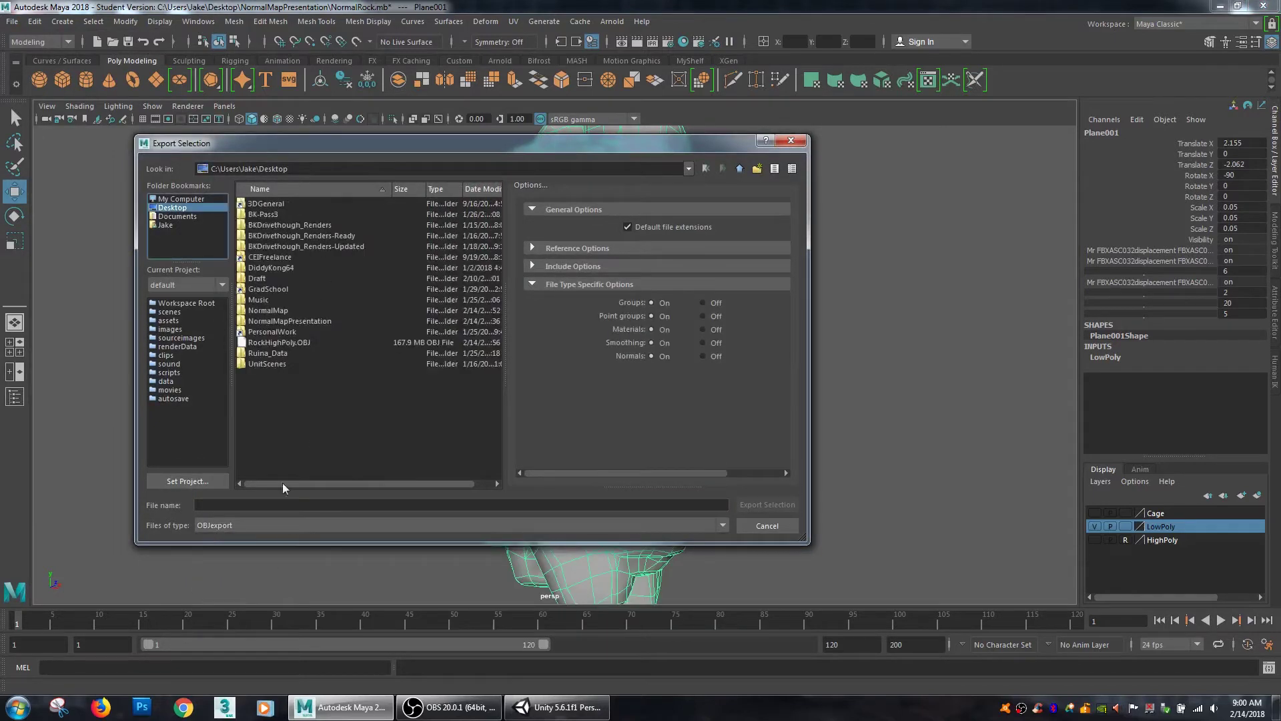
{"action": "left_click", "coordinate": [231, 505]}
{"action": "type", "text": "RockLowPoly"}
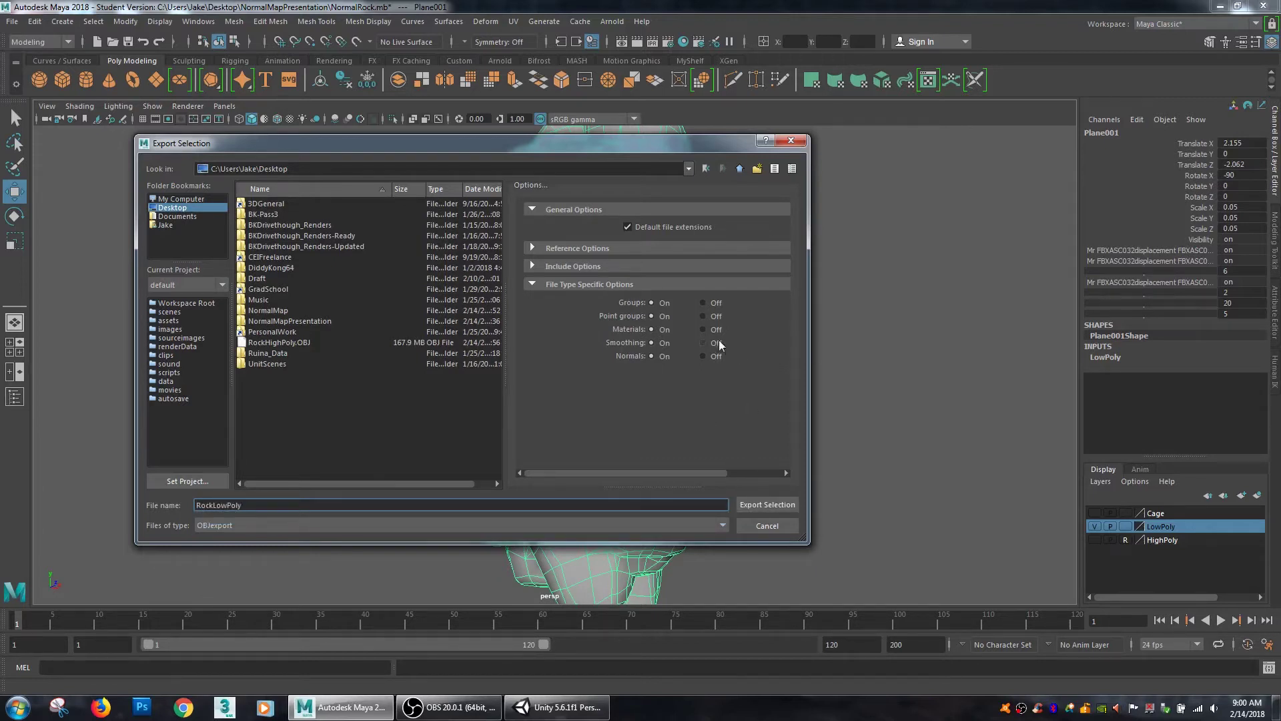
{"action": "left_click", "coordinate": [778, 504]}
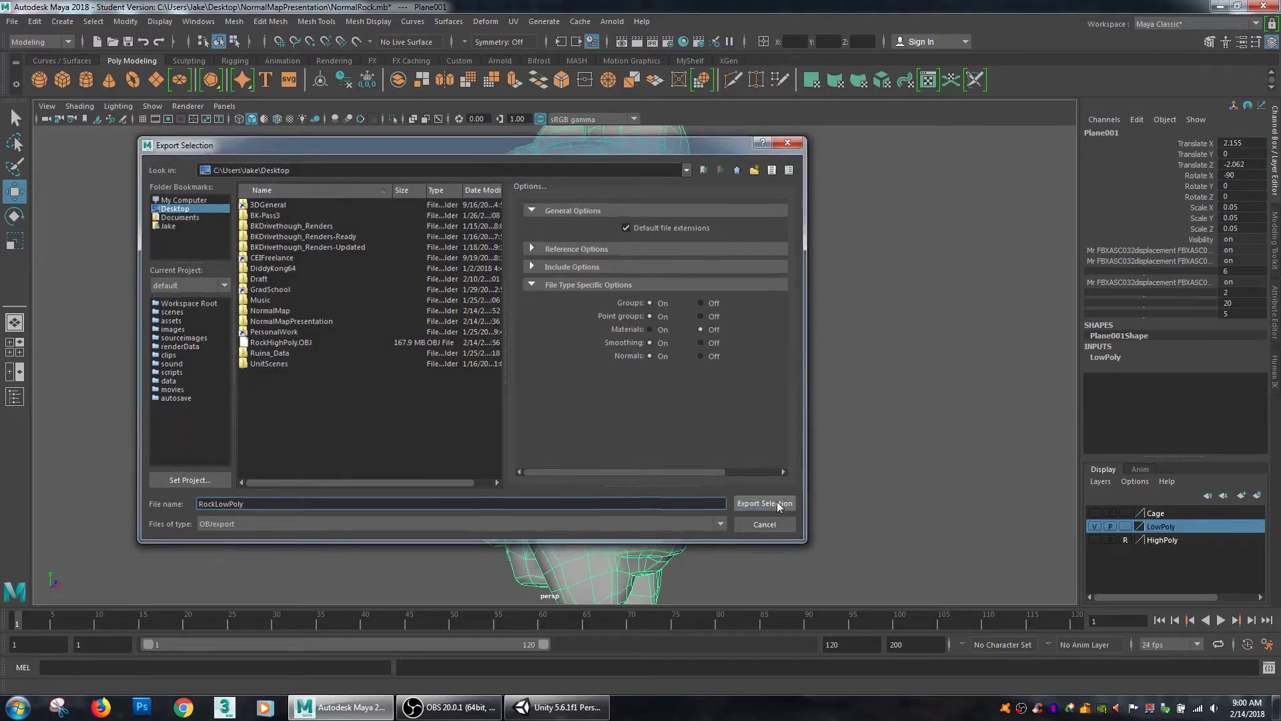
Hide the LowPoly layer and show the Cage layer as the active layer
{"action": "left_click", "coordinate": [1095, 526]}
{"action": "left_click", "coordinate": [1094, 512]}
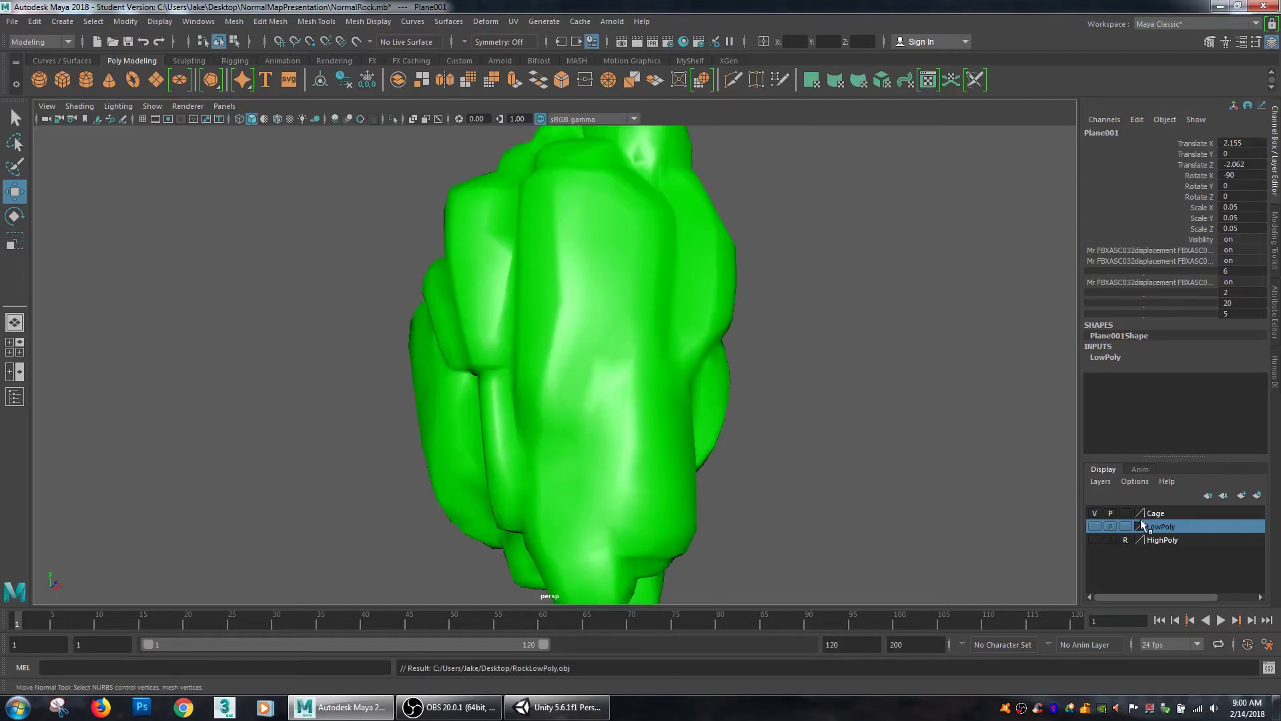
{"action": "left_click", "coordinate": [1153, 513]}
Export the selected green cage as RockCage.obj using OBJexport, then deselect it
{"action": "left_click", "coordinate": [572, 200]}
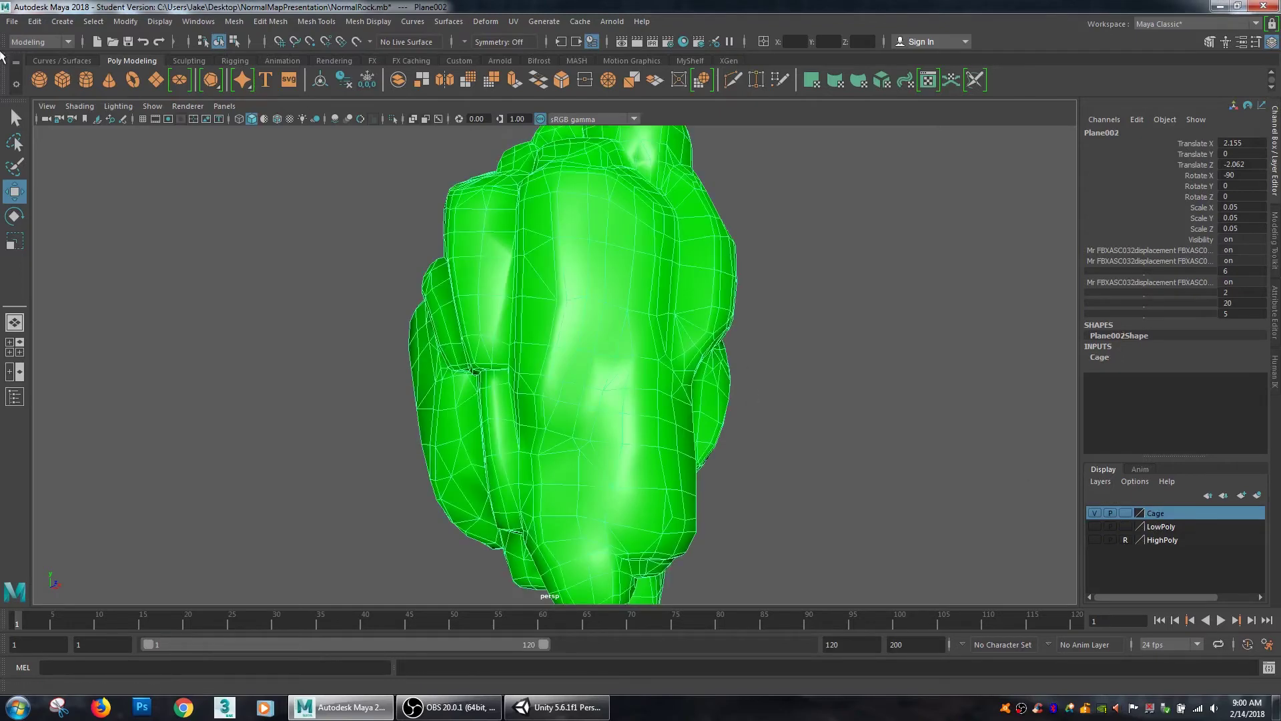
{"action": "left_click", "coordinate": [12, 22]}
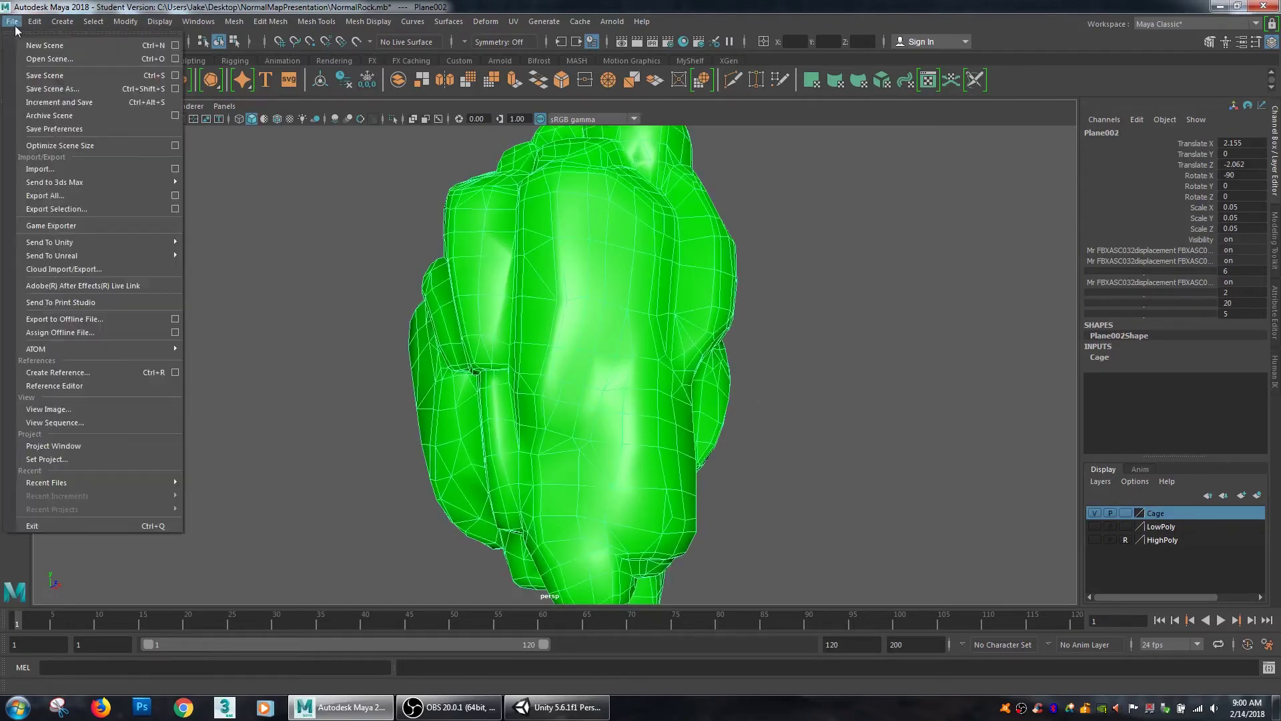
{"action": "left_click", "coordinate": [58, 209]}
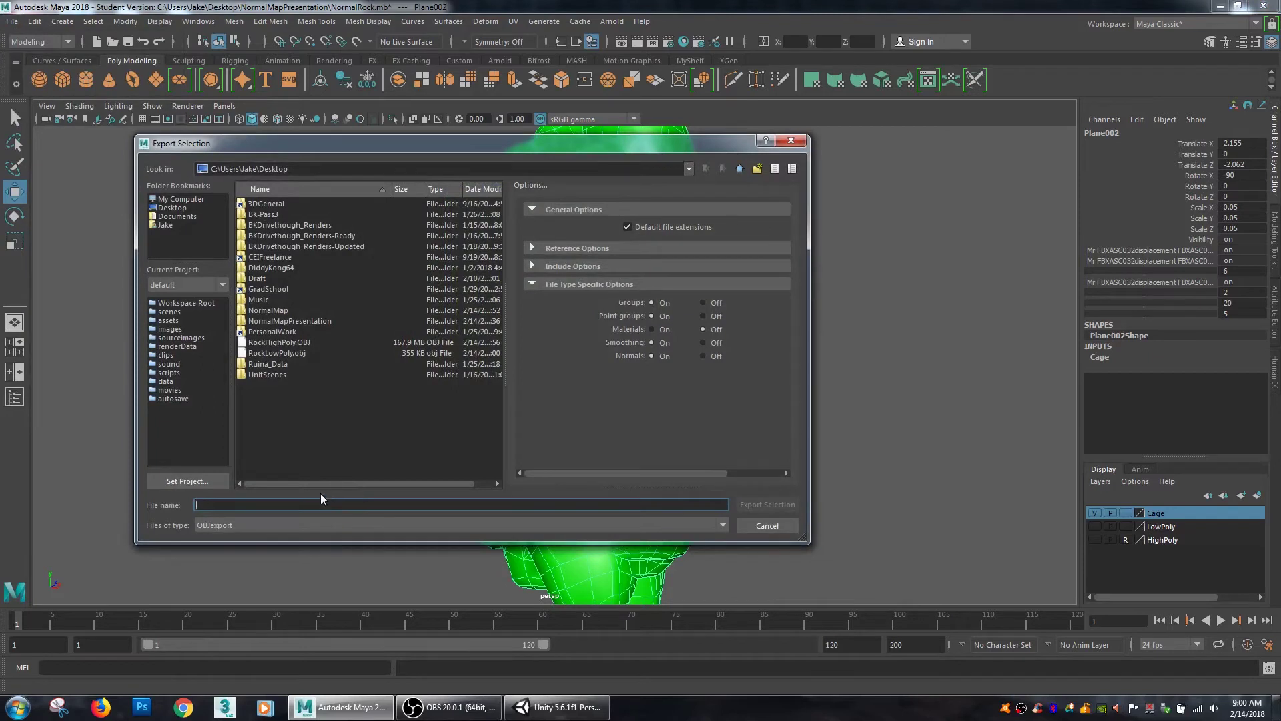
{"action": "type", "text": "Rock"}
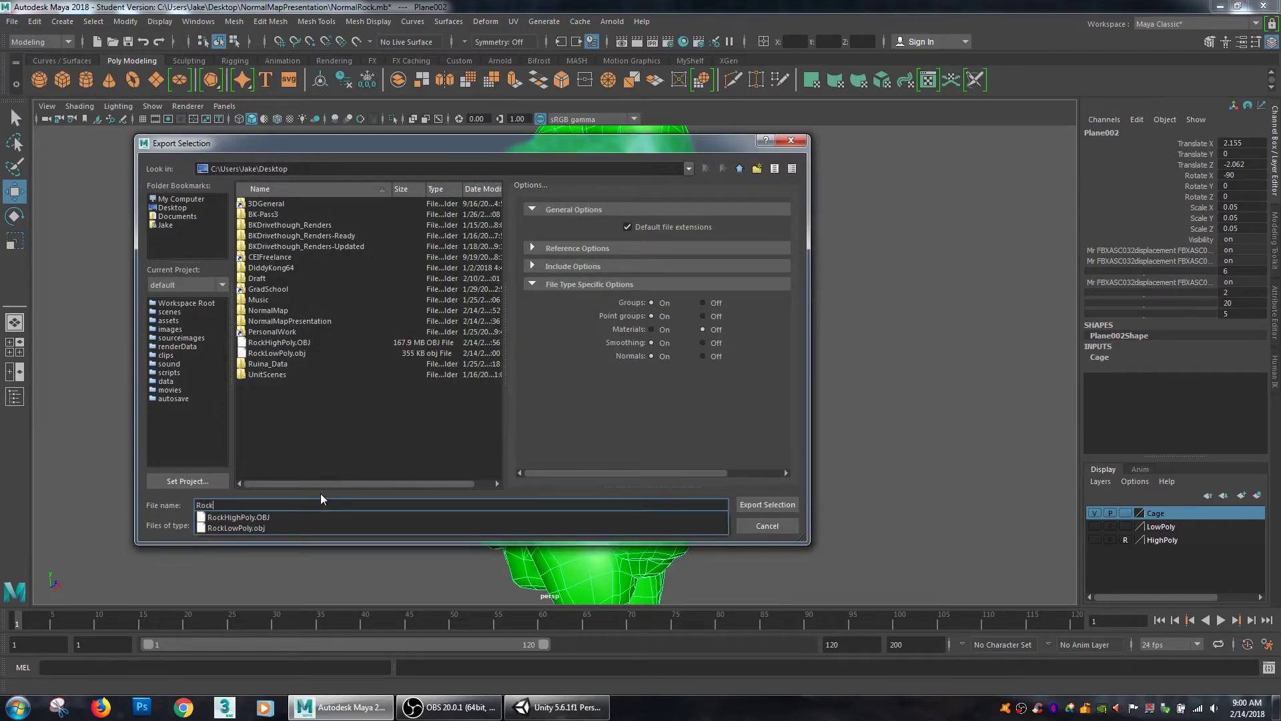
{"action": "type", "text": "Cage"}
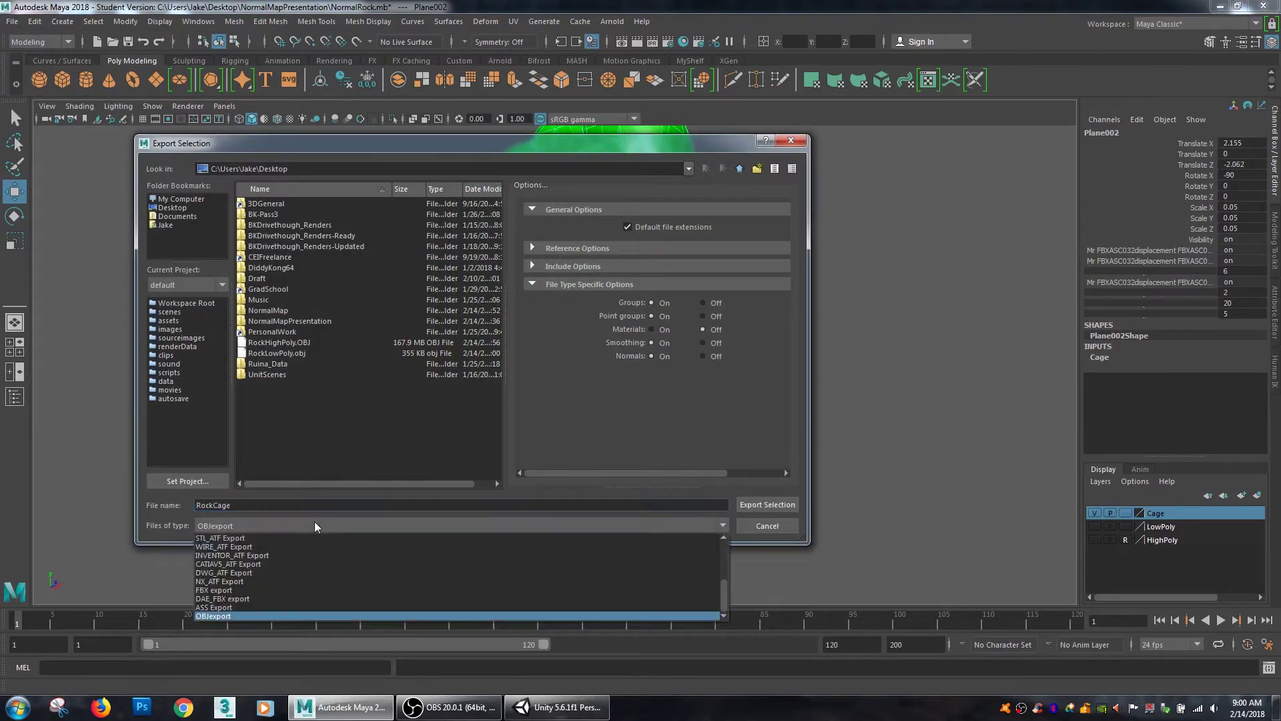
{"action": "left_click", "coordinate": [314, 522]}
{"action": "left_click", "coordinate": [777, 507]}
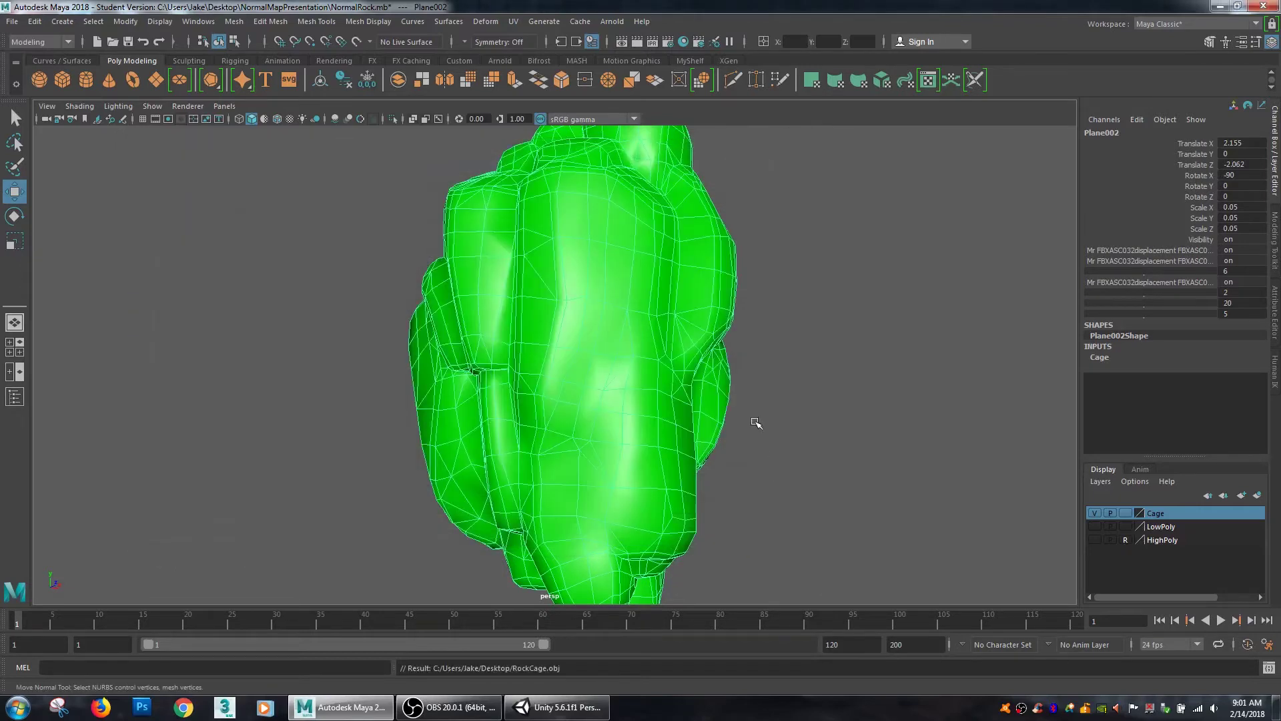
{"action": "left_click", "coordinate": [870, 274]}
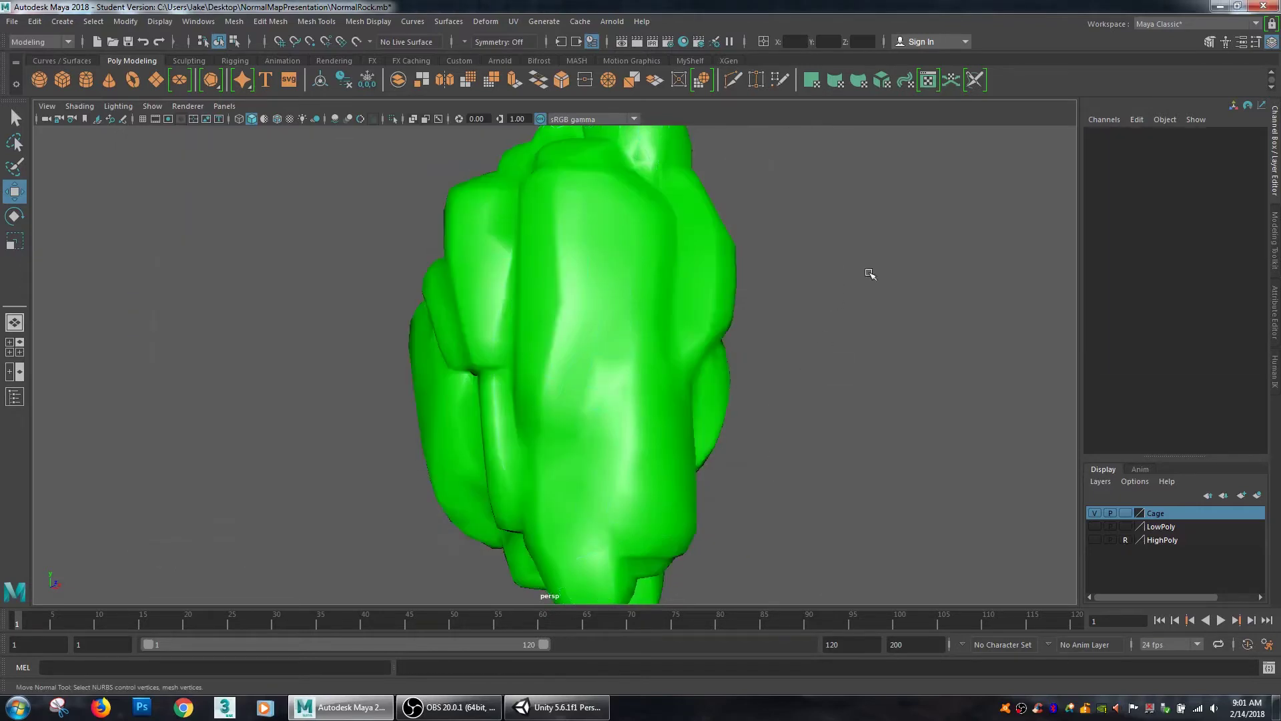
Minimize Maya and Unity, inspect the three rock OBJ files on the desktop, and launch xNormal 3.19.2
{"action": "left_click", "coordinate": [1220, 9]}
{"action": "left_click", "coordinate": [1220, 9]}
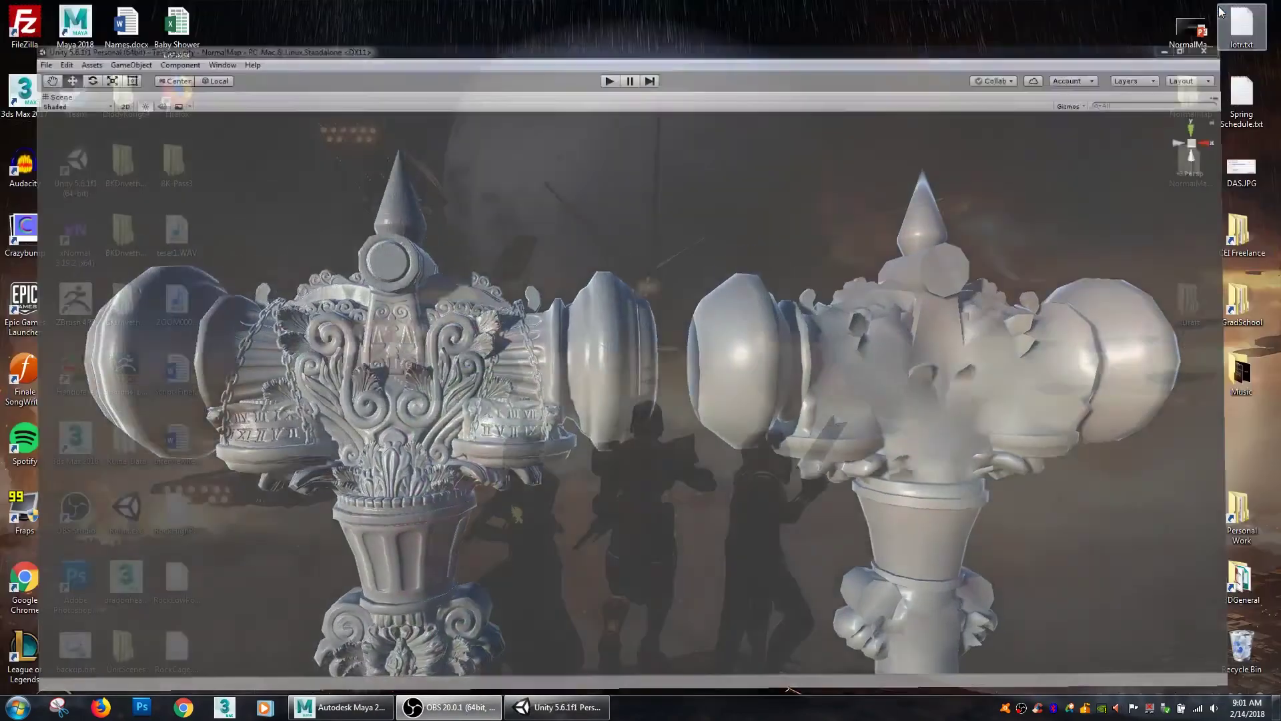
{"action": "left_click", "coordinate": [177, 582]}
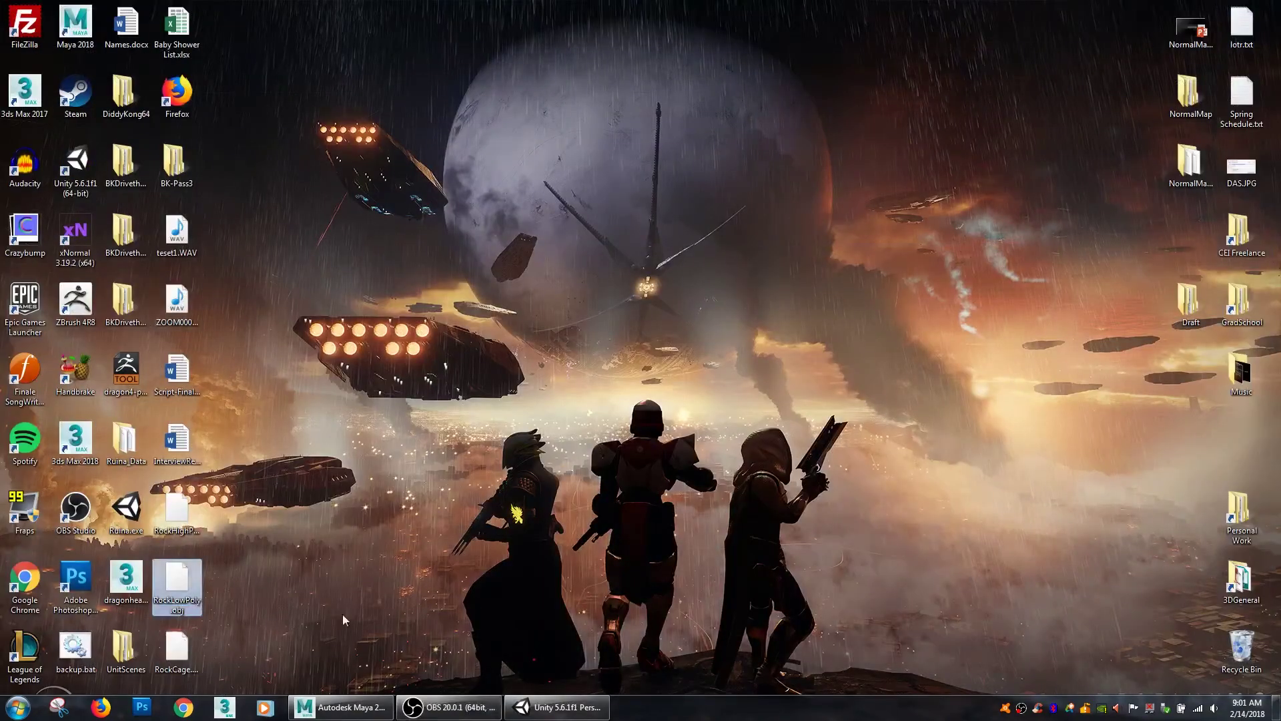
{"action": "left_click", "coordinate": [173, 512]}
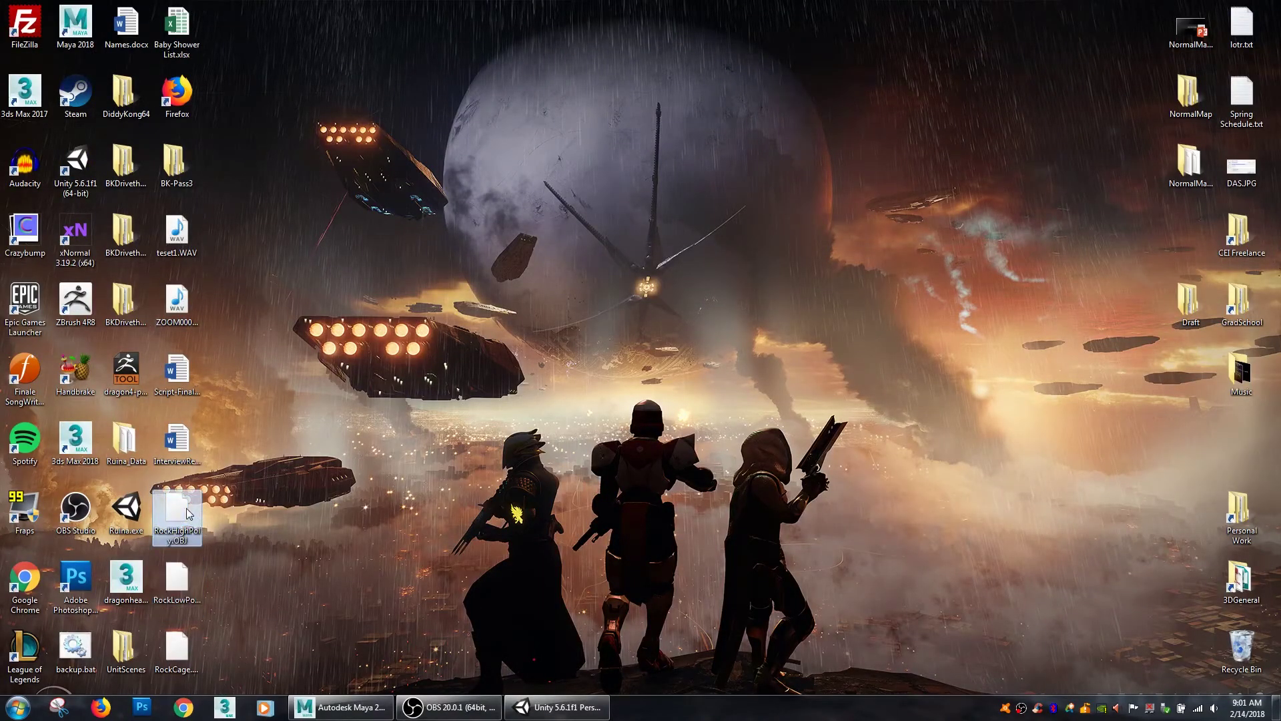
{"action": "left_click", "coordinate": [194, 580]}
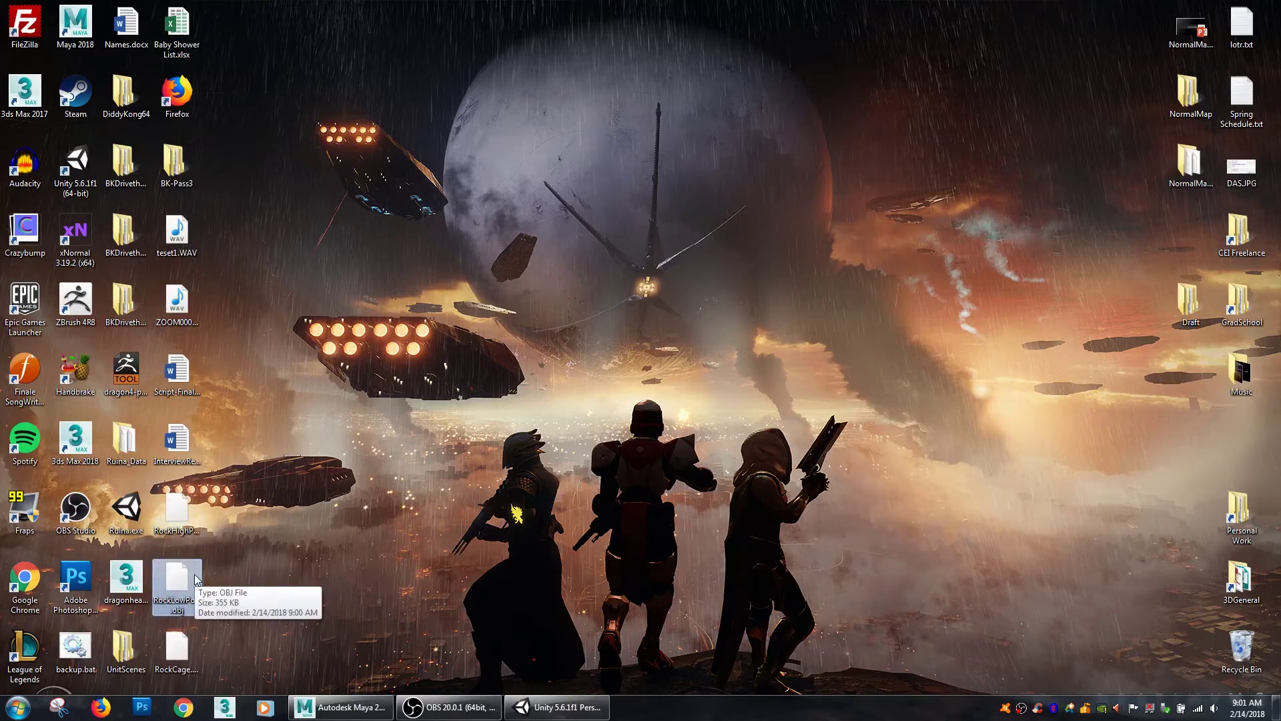
{"action": "left_click", "coordinate": [169, 667]}
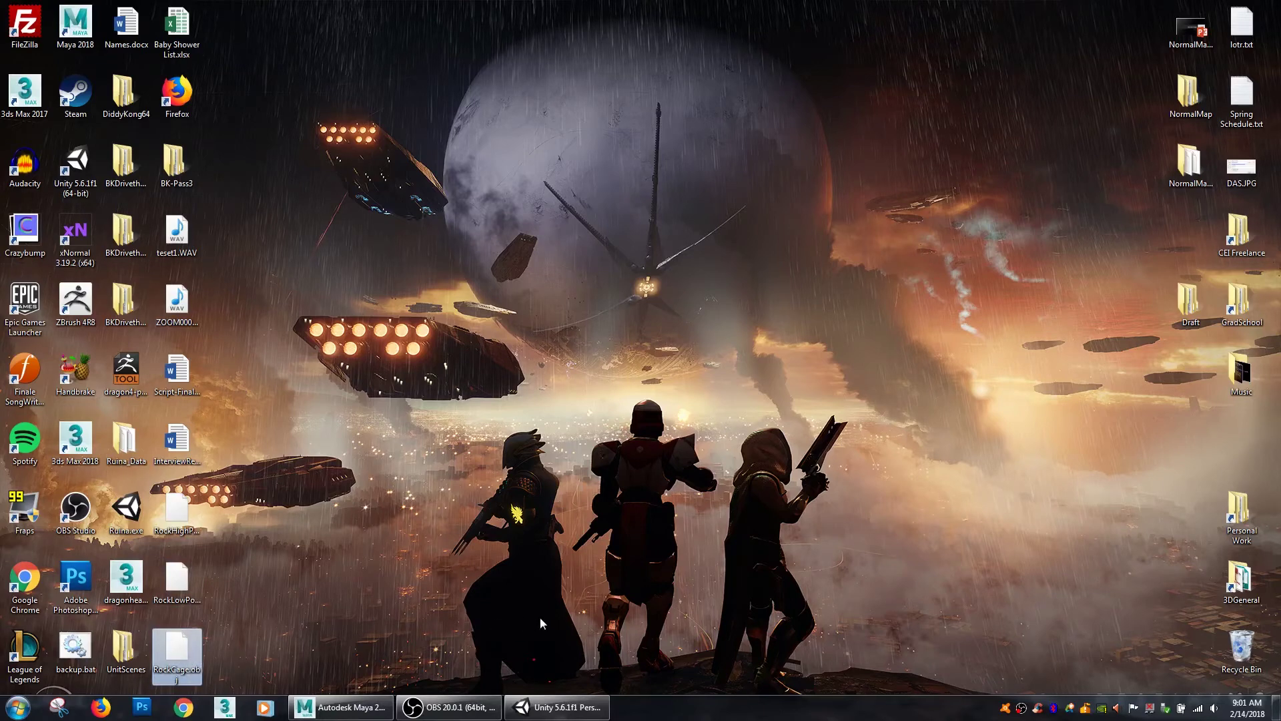
{"action": "left_click", "coordinate": [447, 708]}
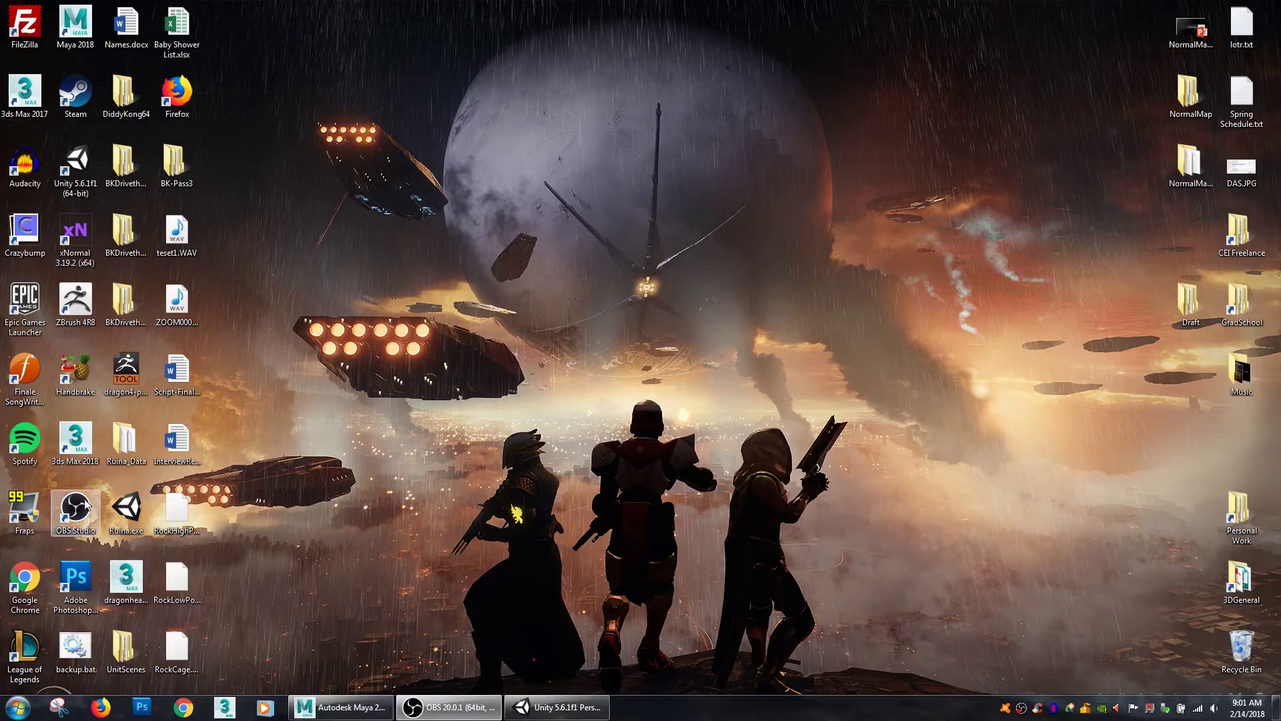
{"action": "double_click", "coordinate": [76, 235]}
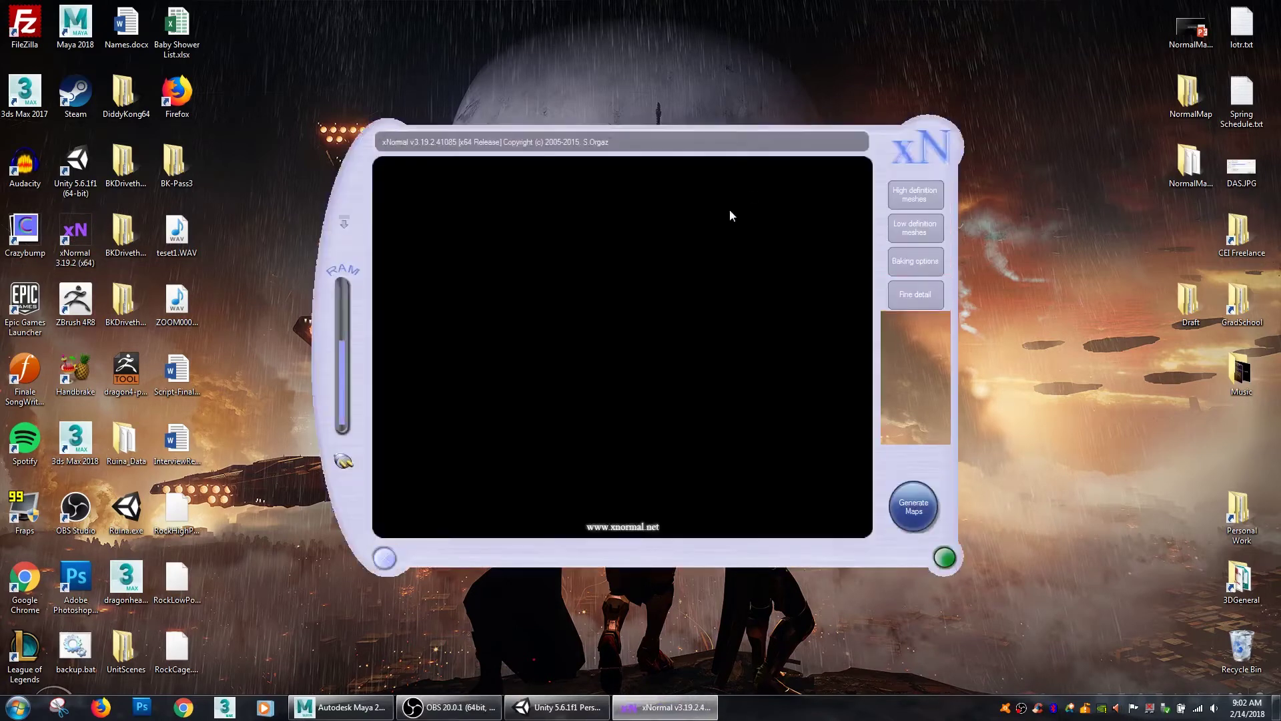
Replace the old high.OBJ in the high-definition mesh list with RockHighPoly.OBJ
{"action": "left_click_drag", "start_coordinate": [909, 153], "coordinate": [920, 111]}
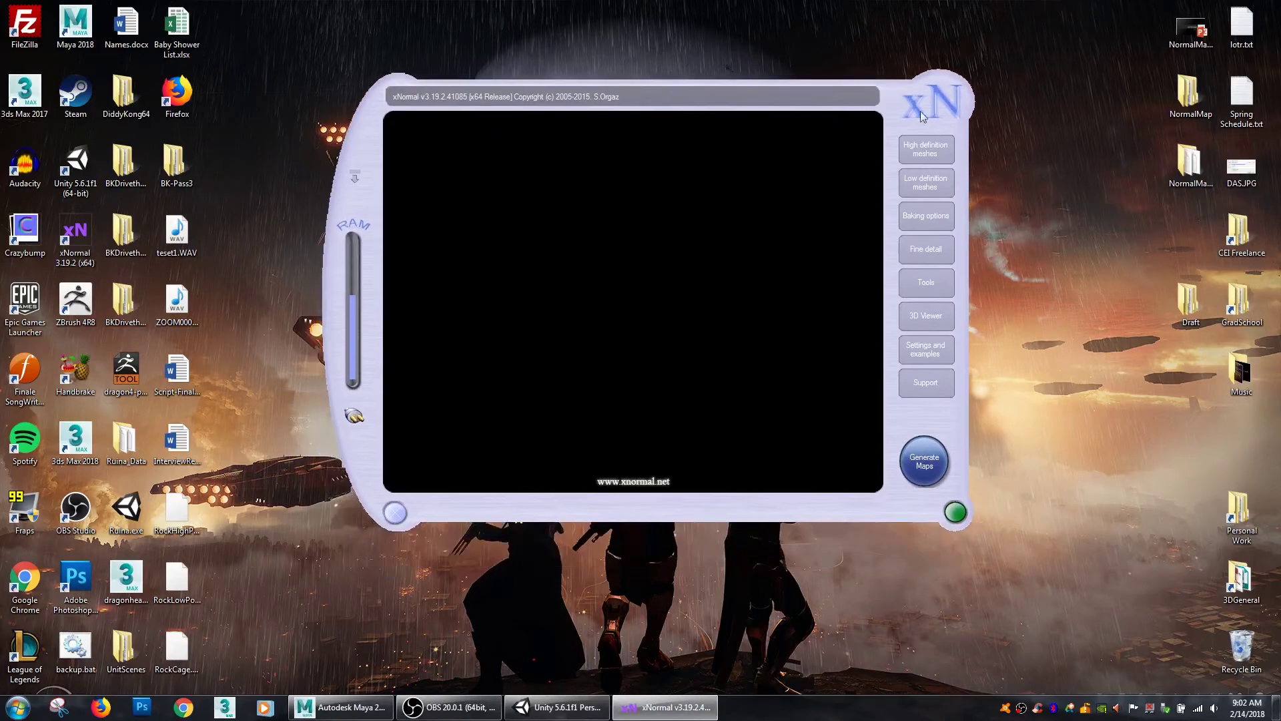
{"action": "left_click", "coordinate": [924, 150]}
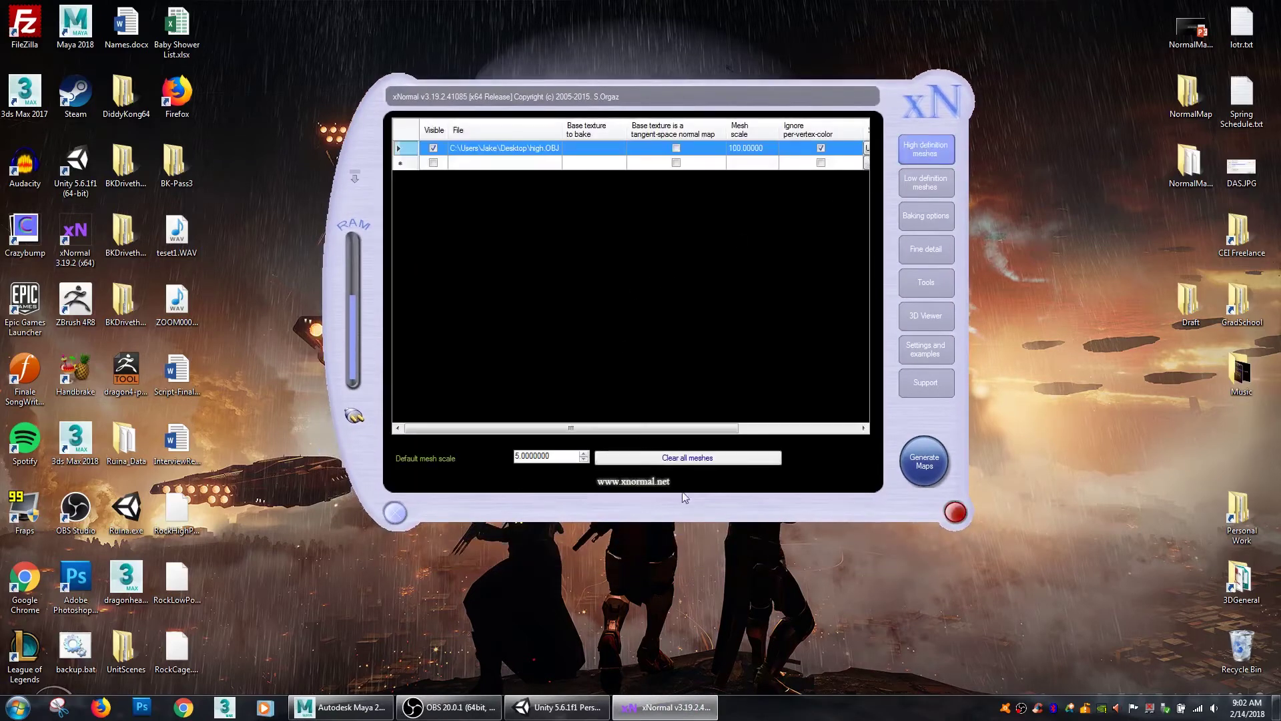
{"action": "left_click", "coordinate": [686, 458]}
{"action": "right_click", "coordinate": [459, 150]}
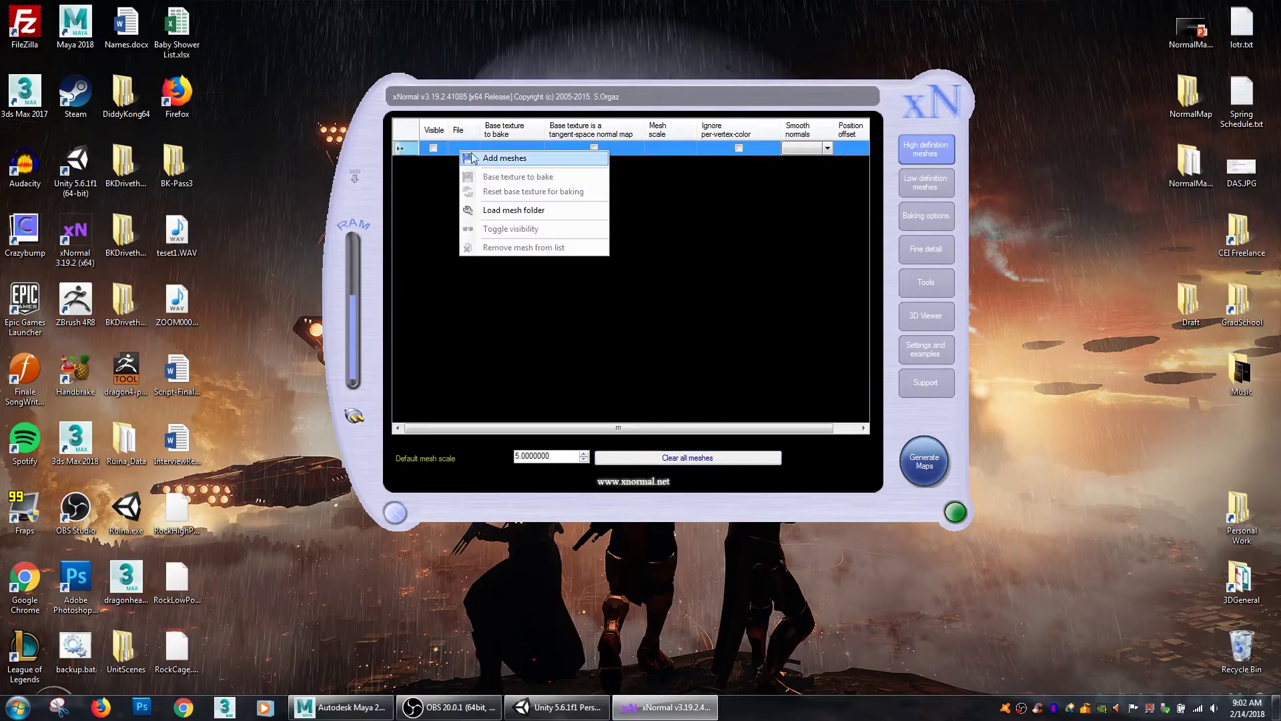
{"action": "left_click", "coordinate": [459, 130]}
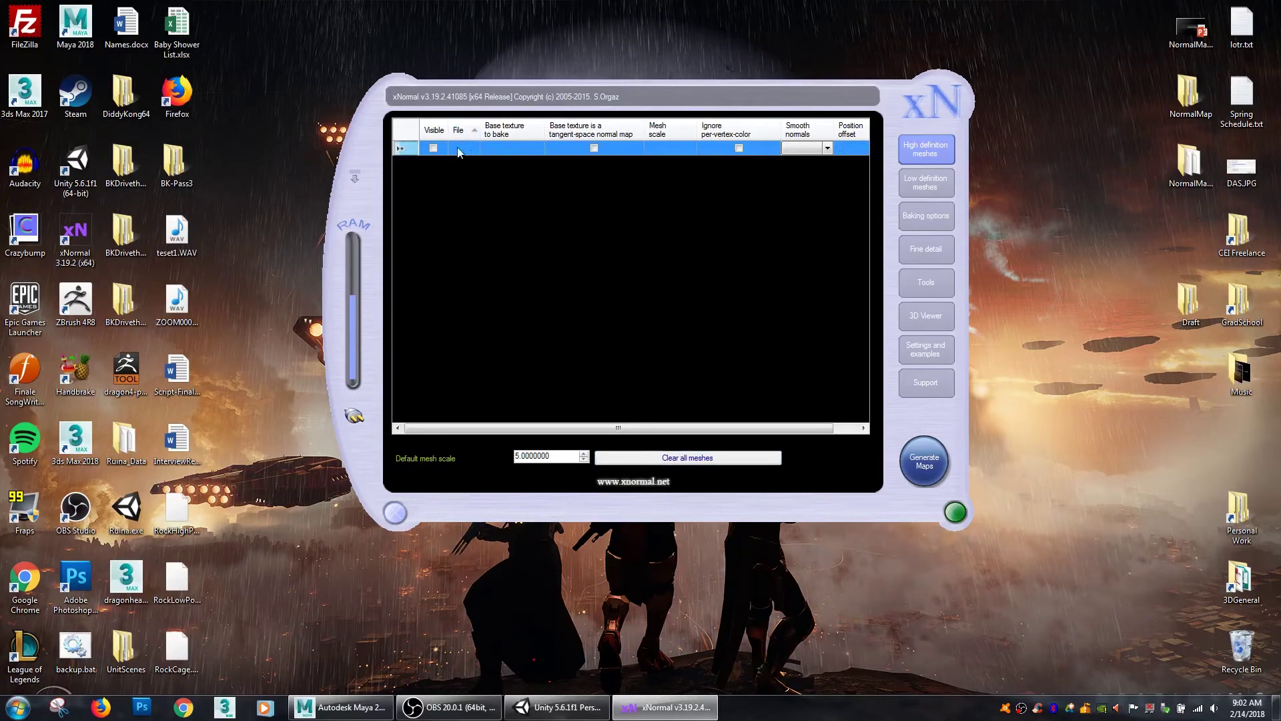
{"action": "right_click", "coordinate": [458, 147]}
{"action": "left_click", "coordinate": [486, 157]}
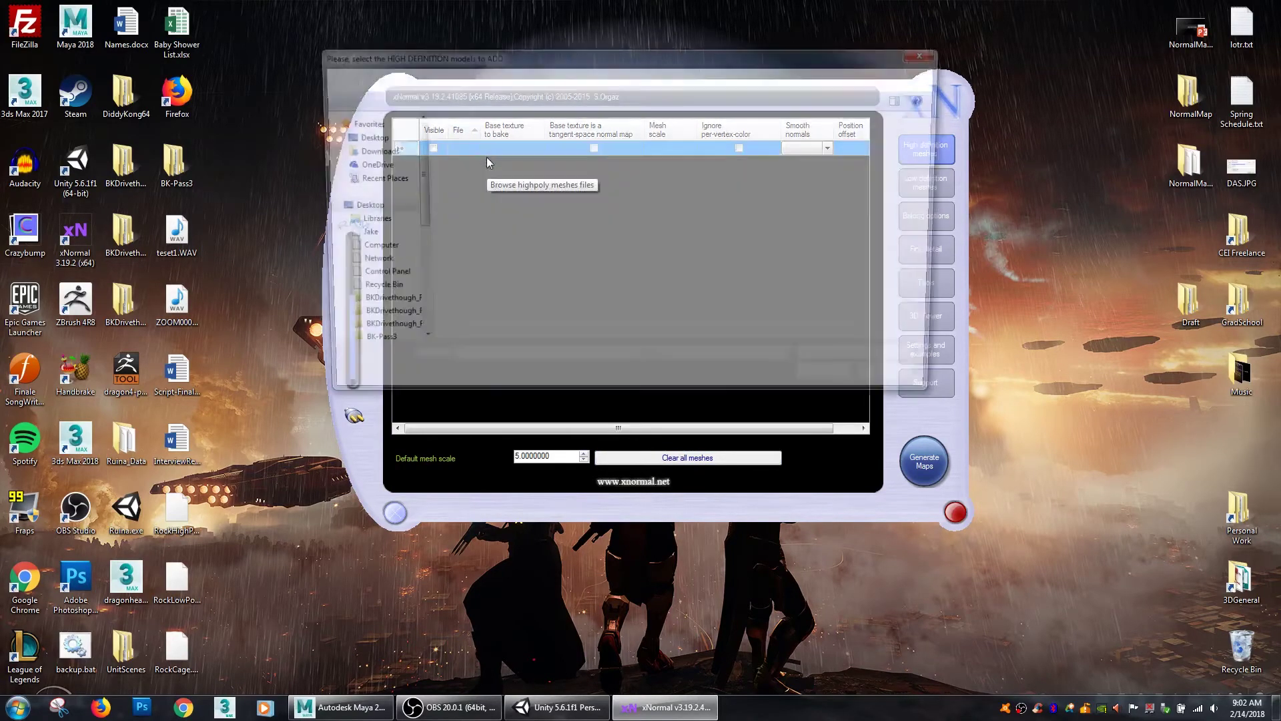
{"action": "left_click", "coordinate": [588, 178]}
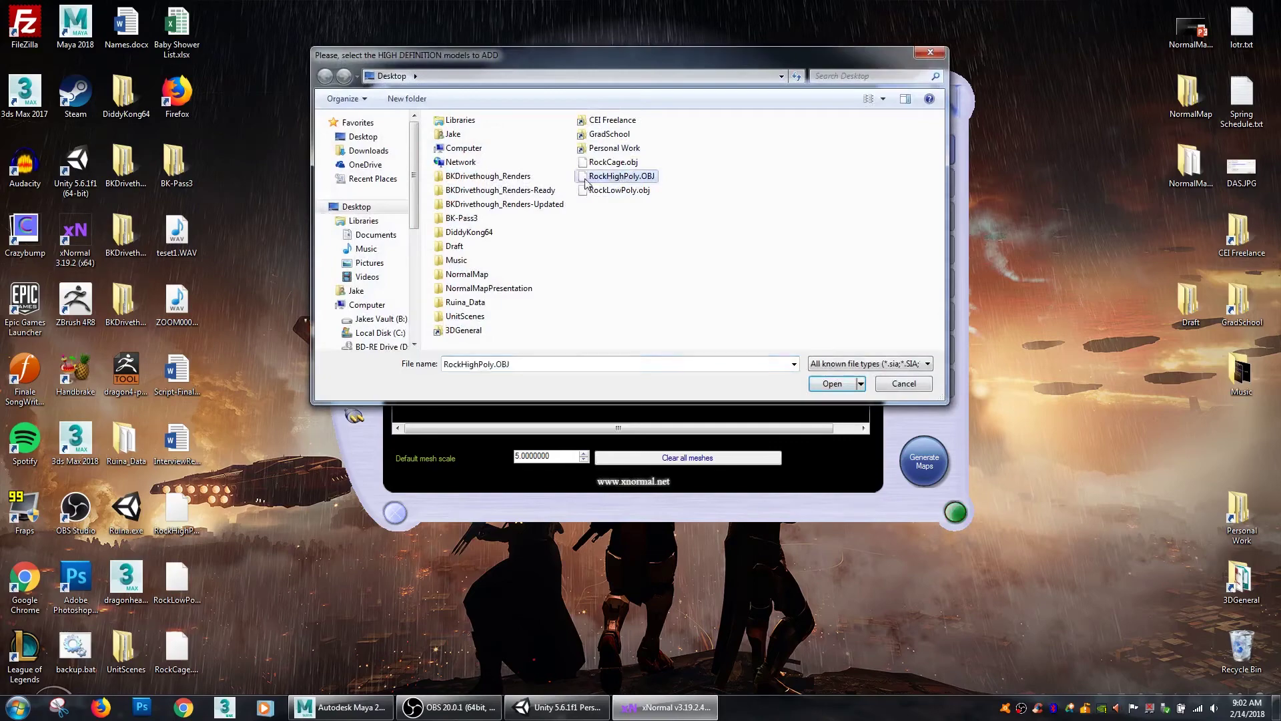
{"action": "left_click", "coordinate": [832, 384]}
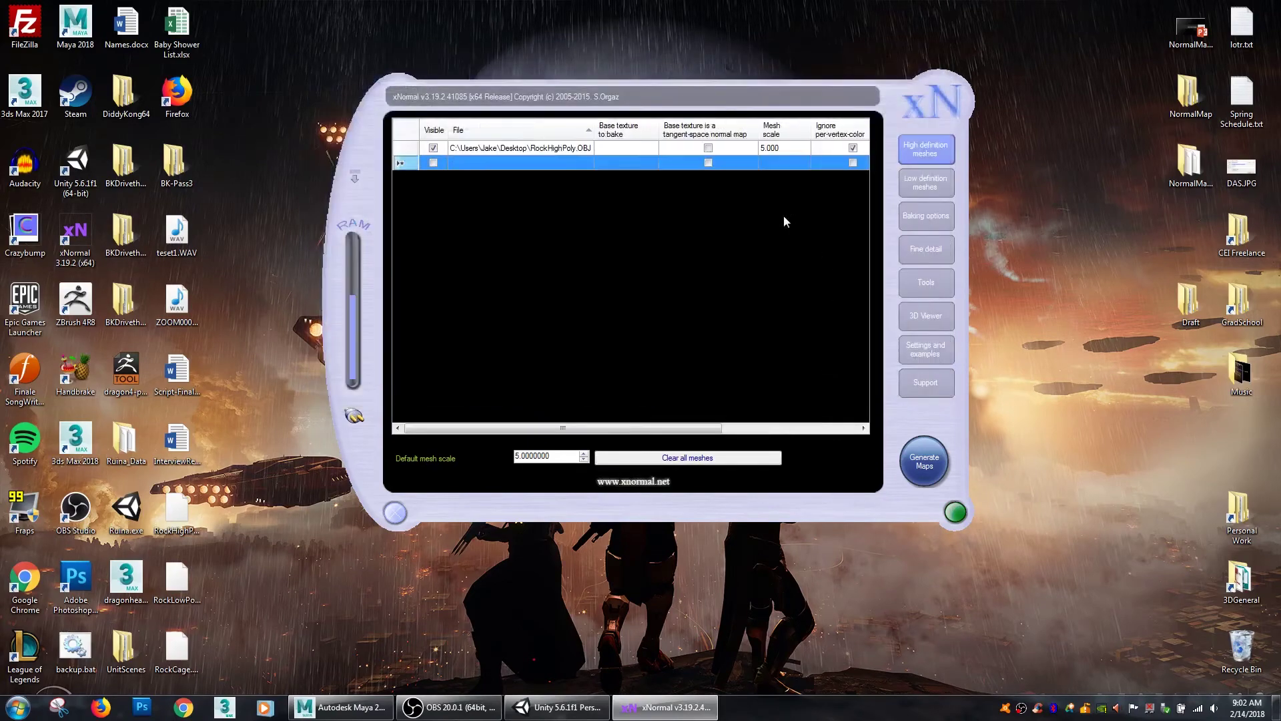
{"action": "left_click_drag", "start_coordinate": [585, 431], "coordinate": [646, 435]}
Set RockHighPoly.OBJ's mesh scale to 20 and show the low-definition mesh list
{"action": "left_click", "coordinate": [693, 148]}
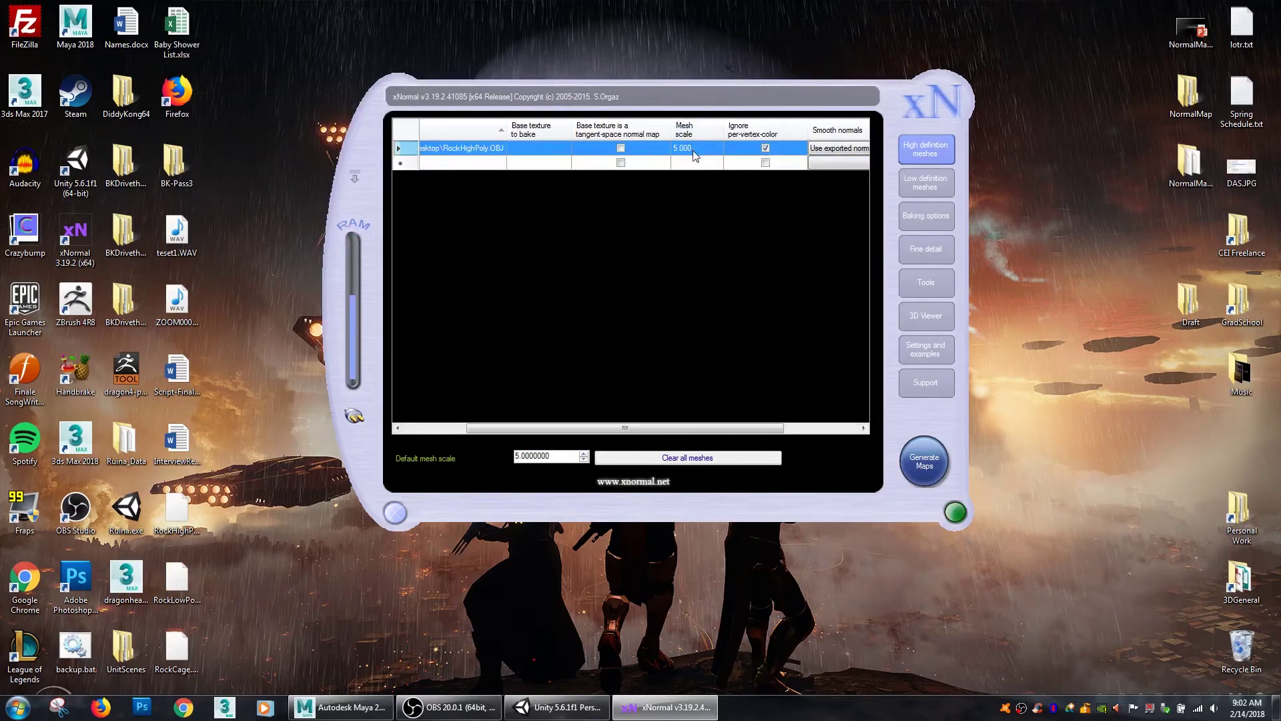
{"action": "left_click", "coordinate": [693, 149]}
{"action": "type", "text": "20"}
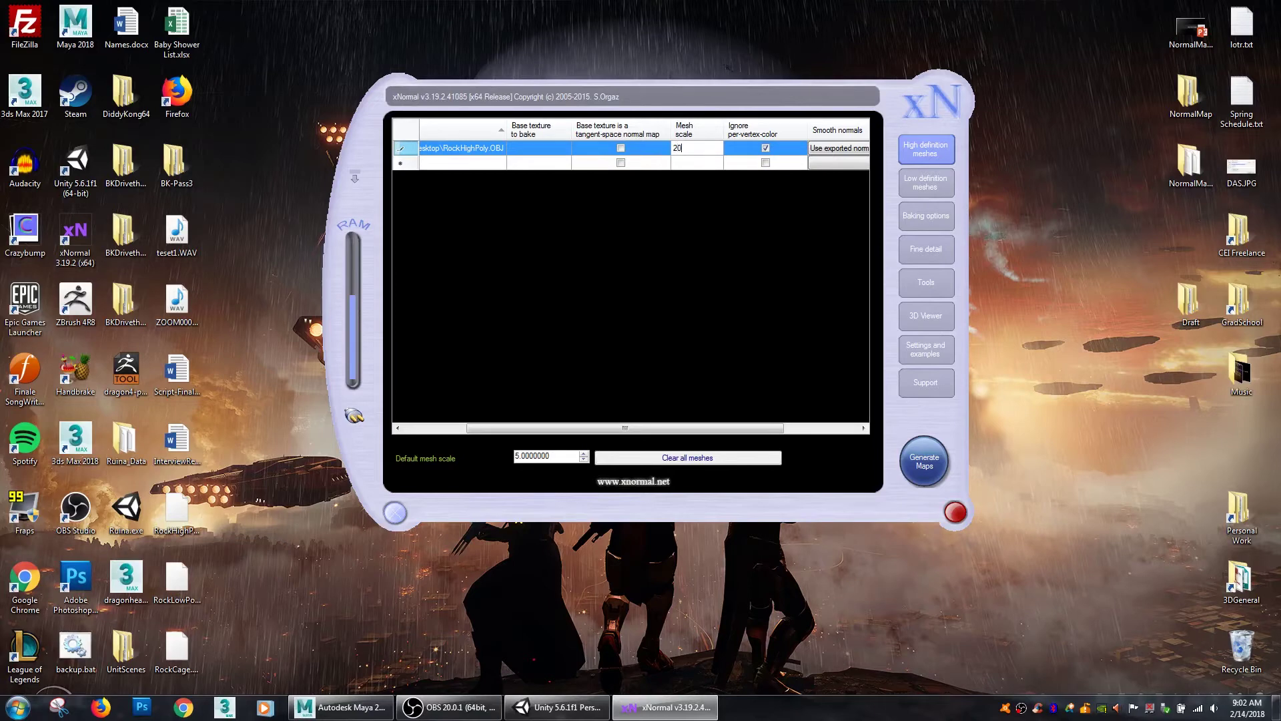
{"action": "key", "text": "Return"}
{"action": "left_click", "coordinate": [671, 147]}
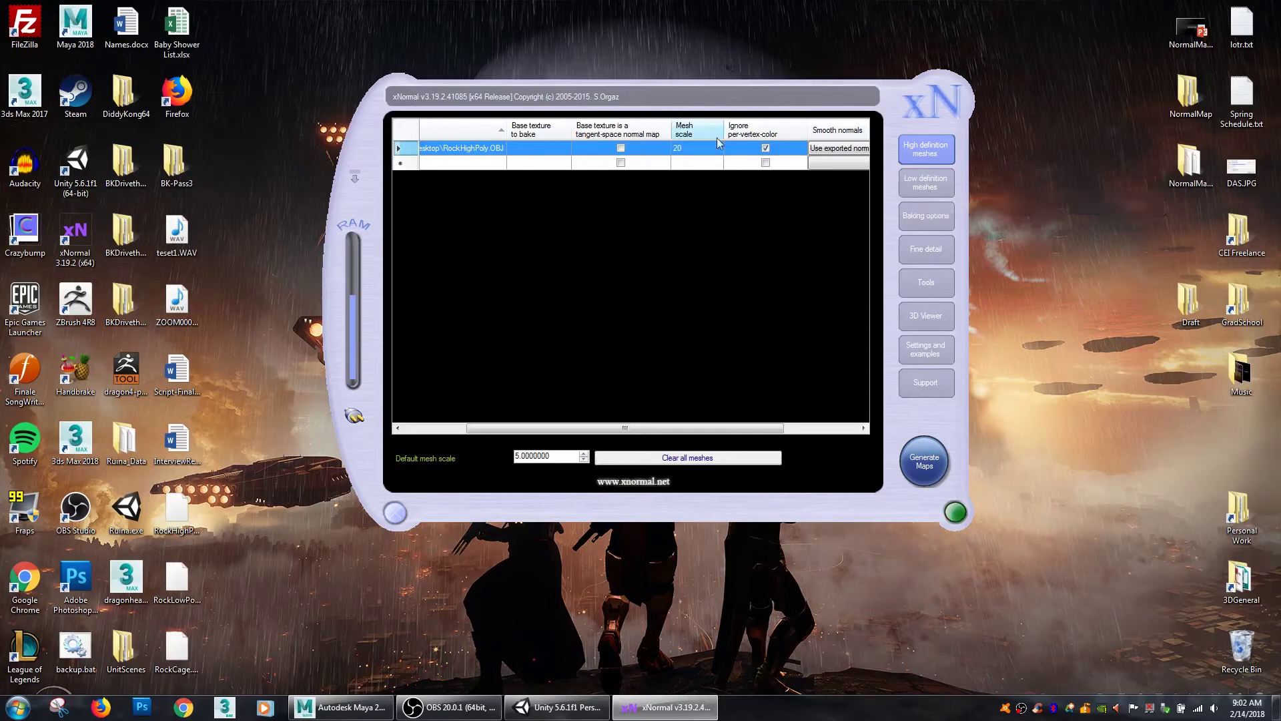
{"action": "left_click", "coordinate": [931, 183]}
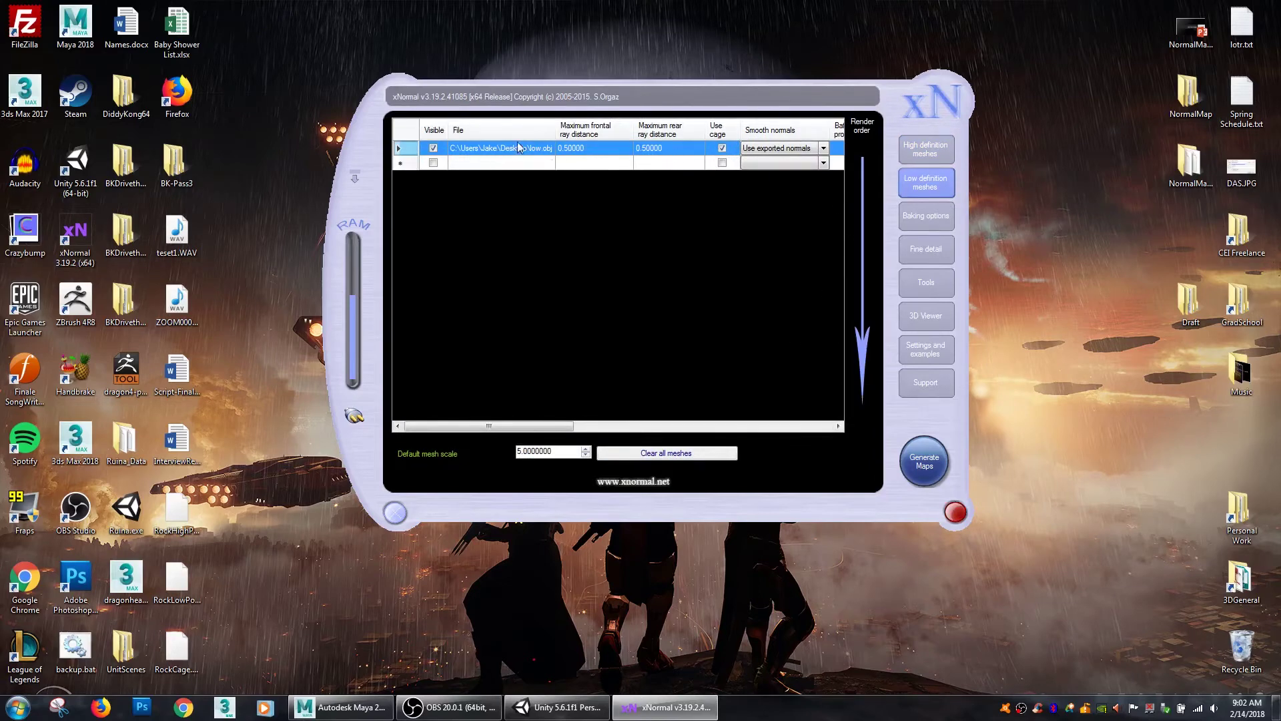
Replace the old low.obj with RockLowPoly.obj in the low-definition mesh list
{"action": "left_click", "coordinate": [600, 453]}
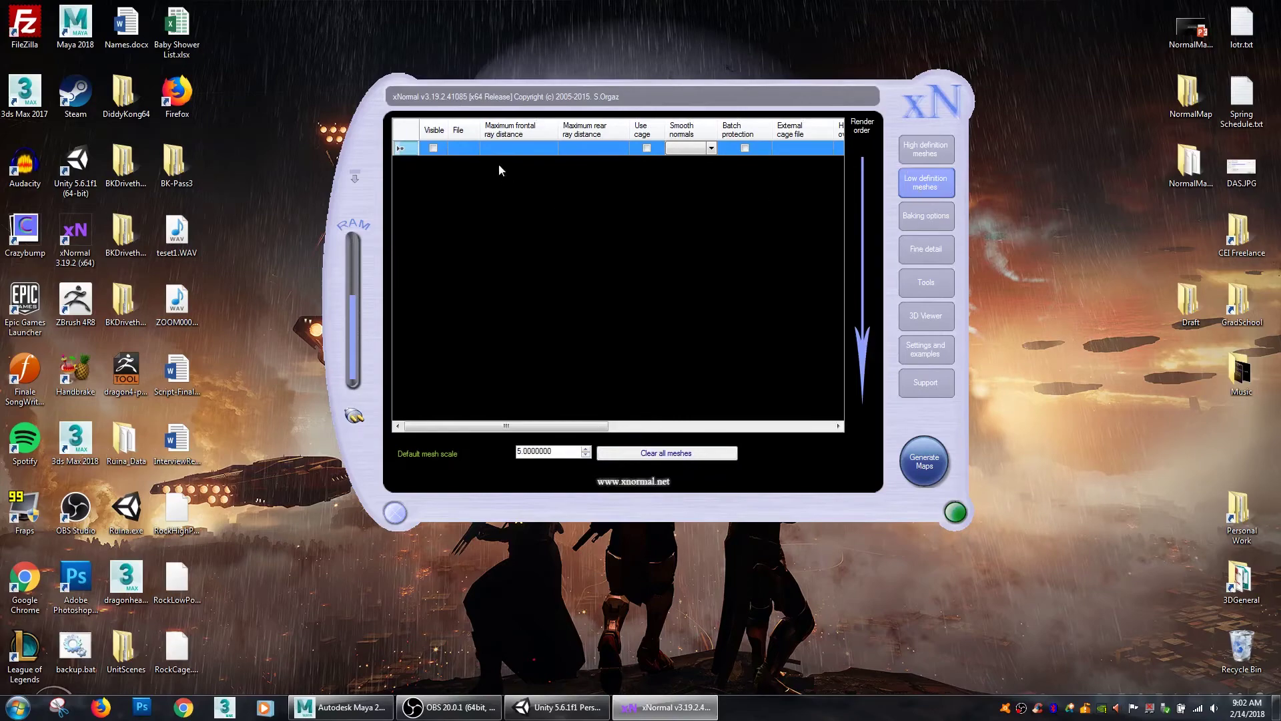
{"action": "right_click", "coordinate": [454, 151]}
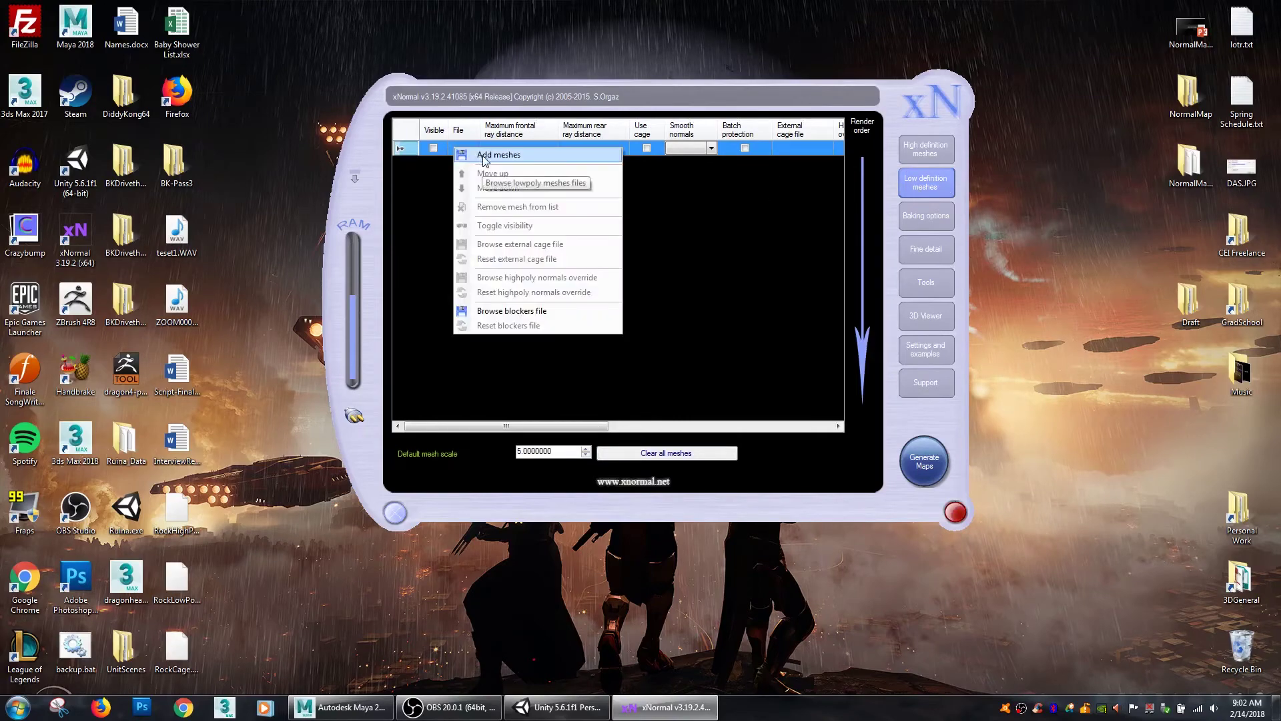
{"action": "left_click", "coordinate": [502, 174]}
{"action": "left_click", "coordinate": [619, 190]}
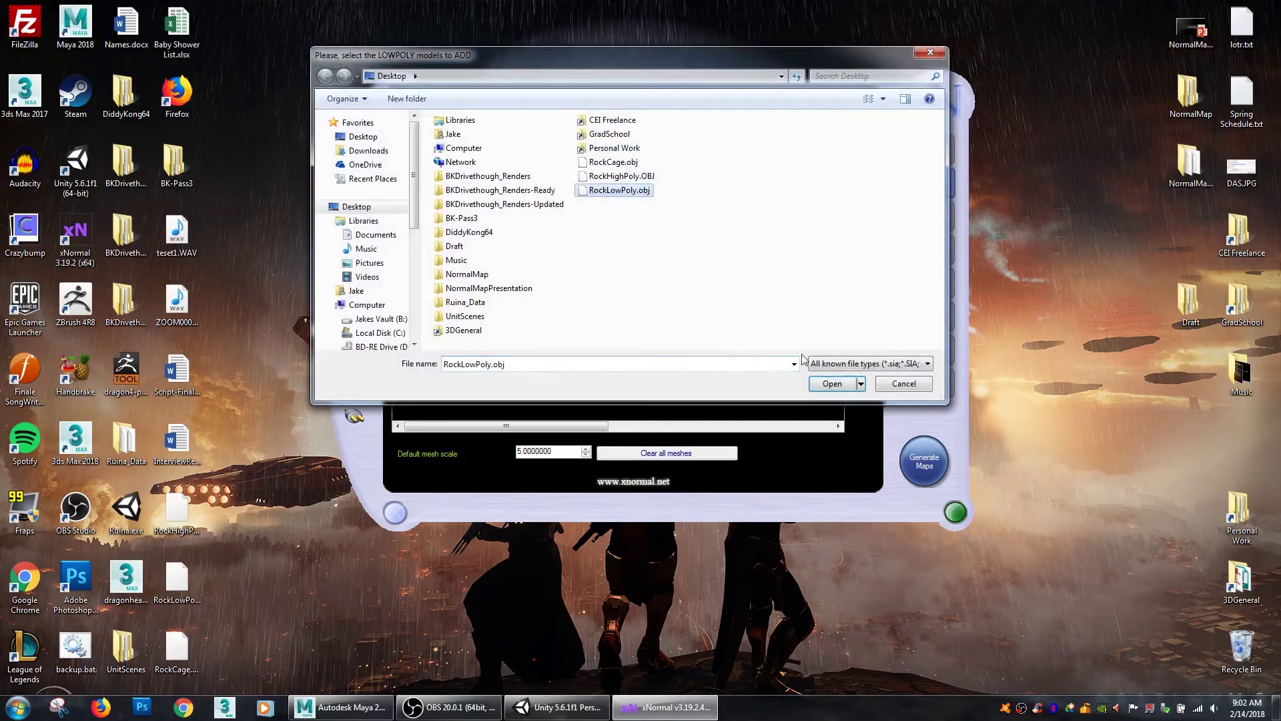
{"action": "left_click", "coordinate": [832, 385]}
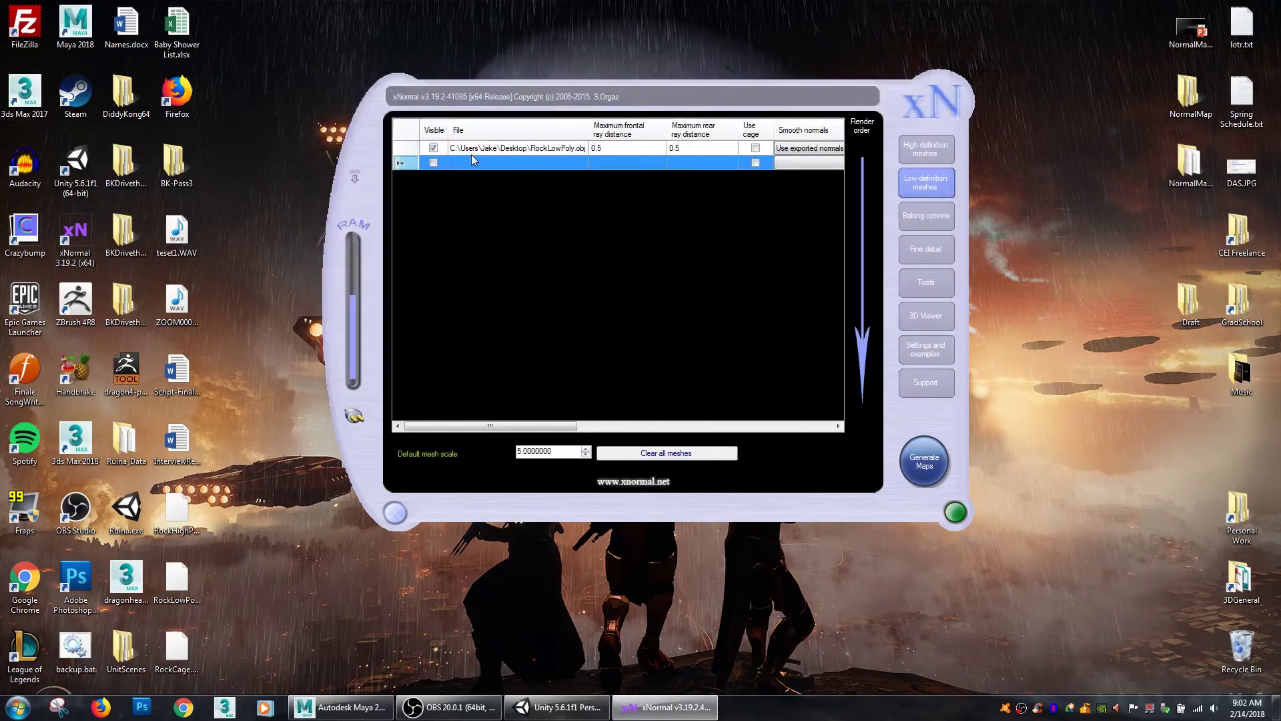
{"action": "left_click", "coordinate": [471, 153]}
Assign RockCage.obj as RockLowPoly.obj's external cage, accepting the topology warning
{"action": "right_click", "coordinate": [497, 153]}
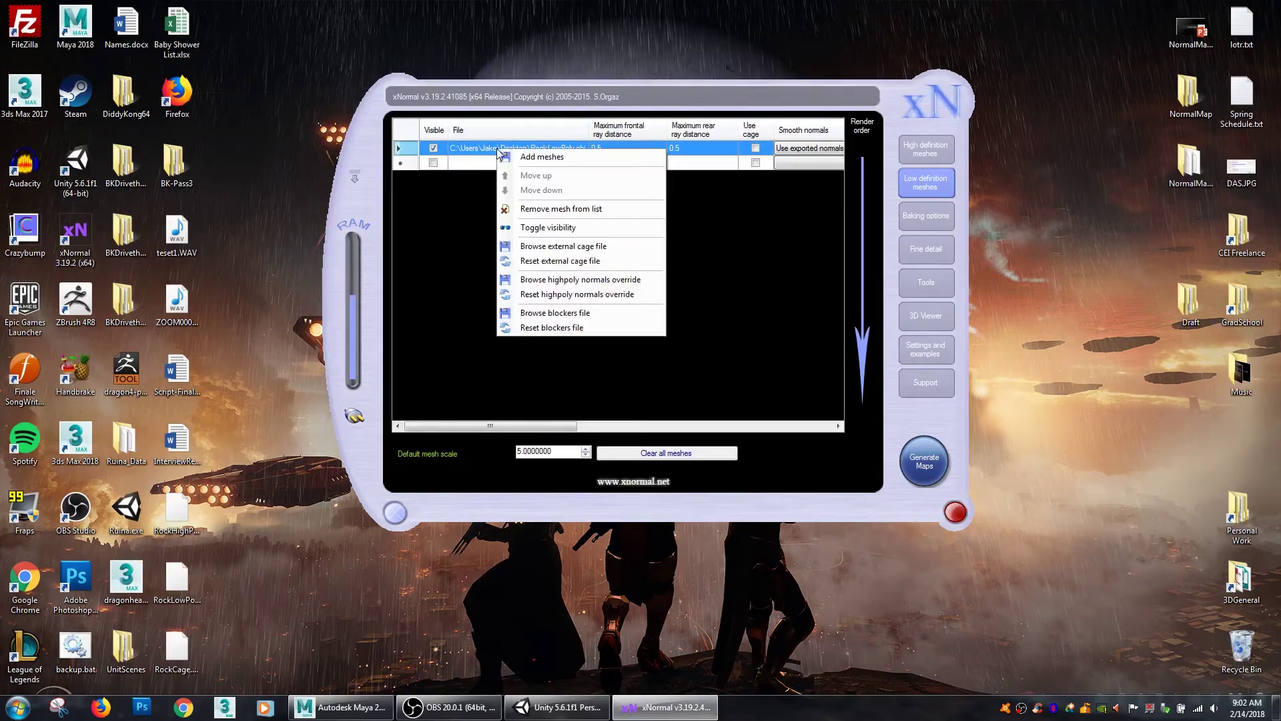
{"action": "left_click", "coordinate": [580, 248]}
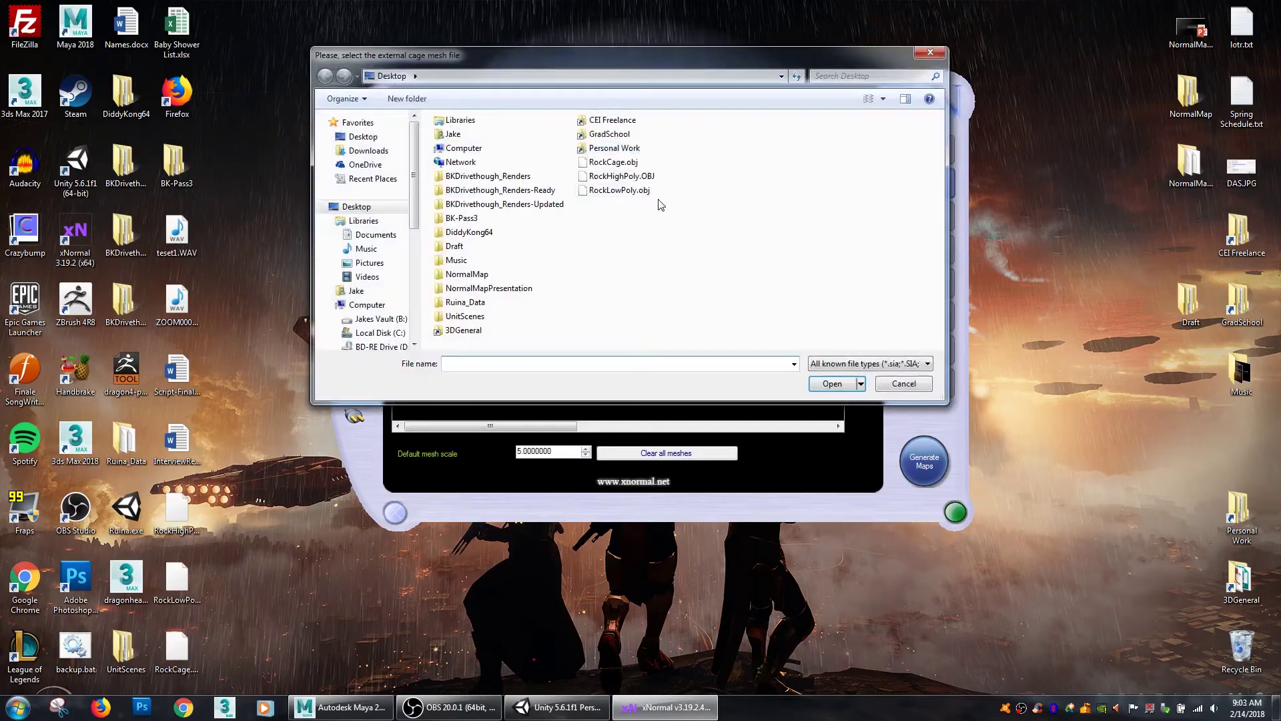
{"action": "left_click", "coordinate": [623, 164]}
{"action": "left_click", "coordinate": [828, 383]}
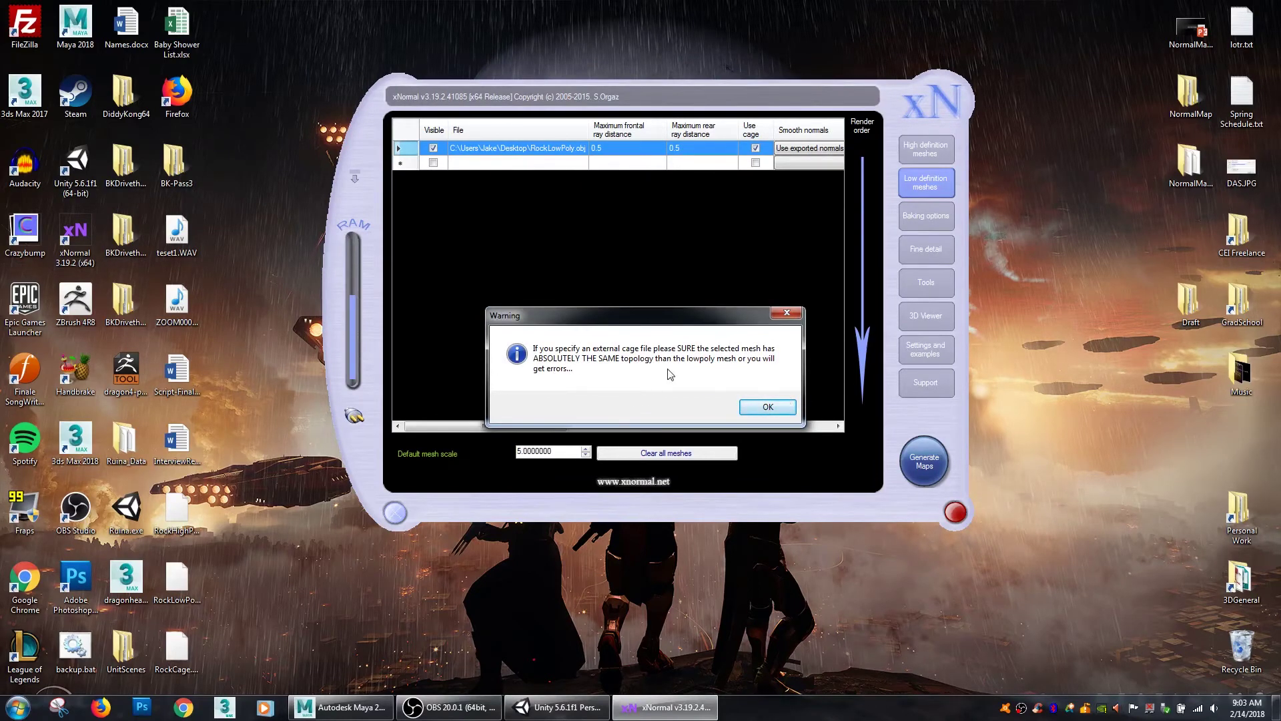
{"action": "left_click", "coordinate": [769, 407]}
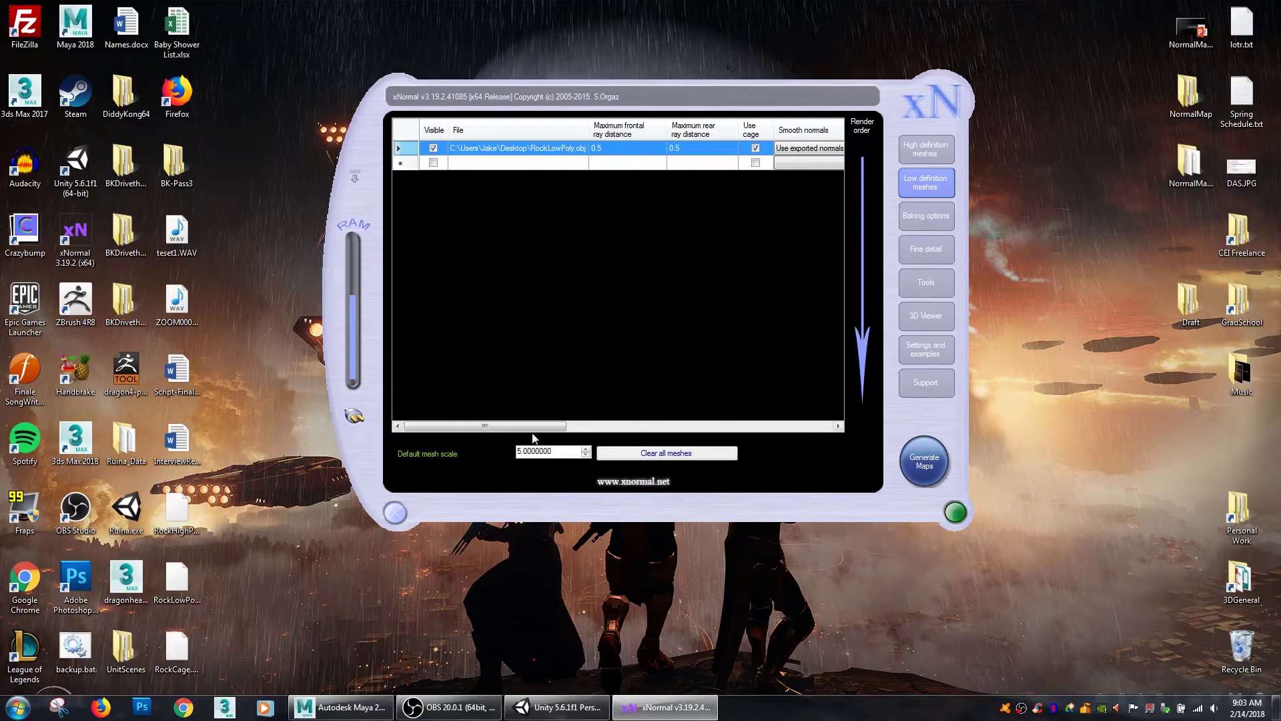
{"action": "left_click_drag", "start_coordinate": [528, 427], "coordinate": [753, 431]}
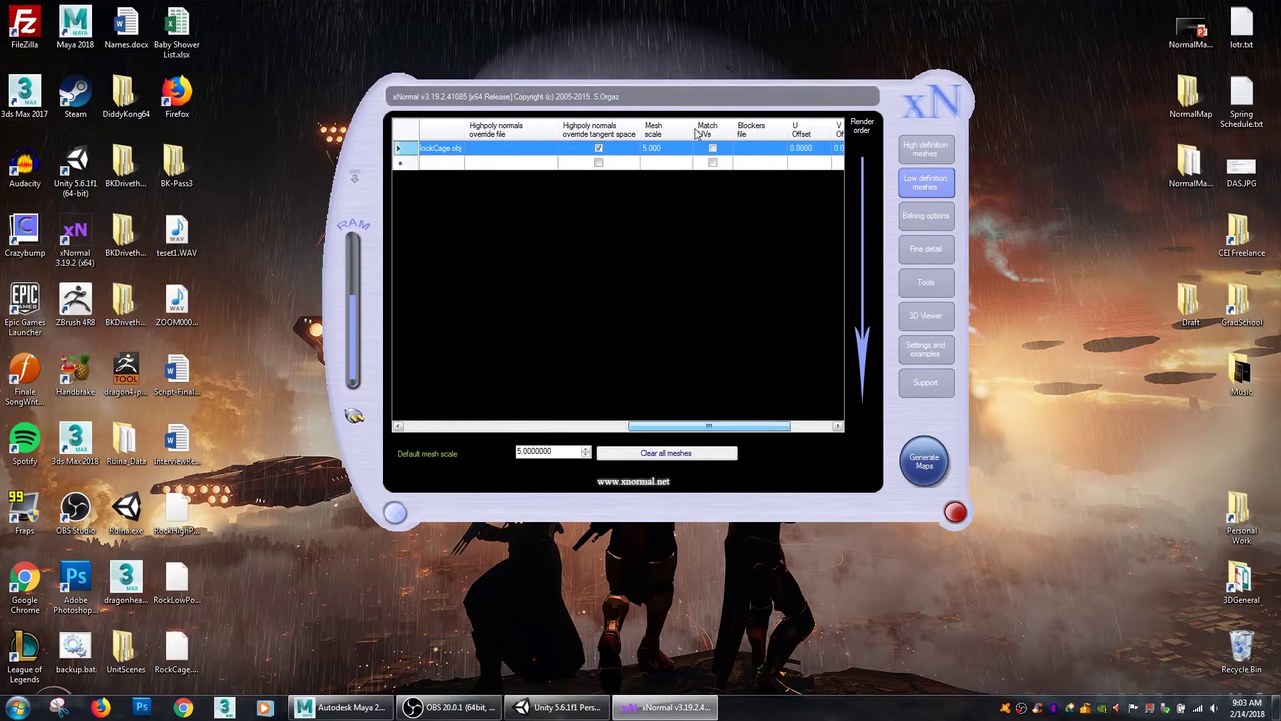
Set the low-poly mesh scale to 20
{"action": "left_click", "coordinate": [655, 147]}
{"action": "double_click", "coordinate": [665, 146]}
{"action": "type", "text": "20"}
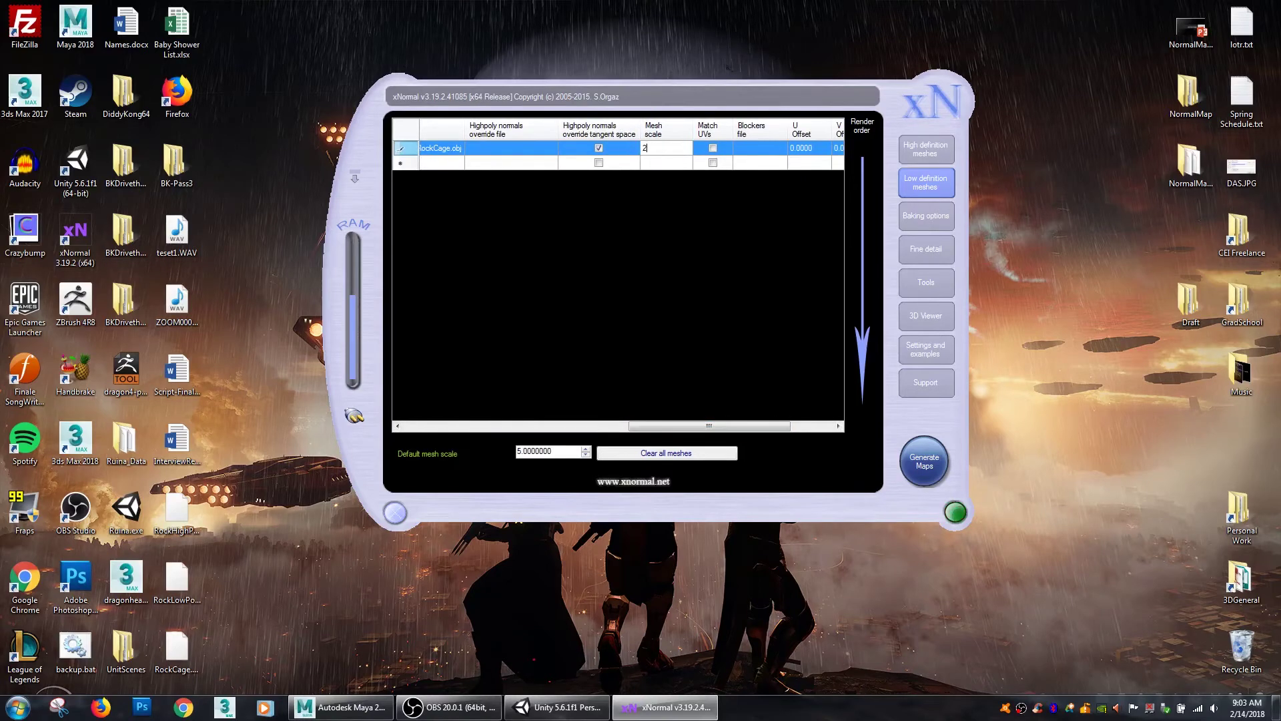
{"action": "key", "text": "Return"}
Set the bake output file to Rock.tga on the Desktop
{"action": "left_click", "coordinate": [926, 220]}
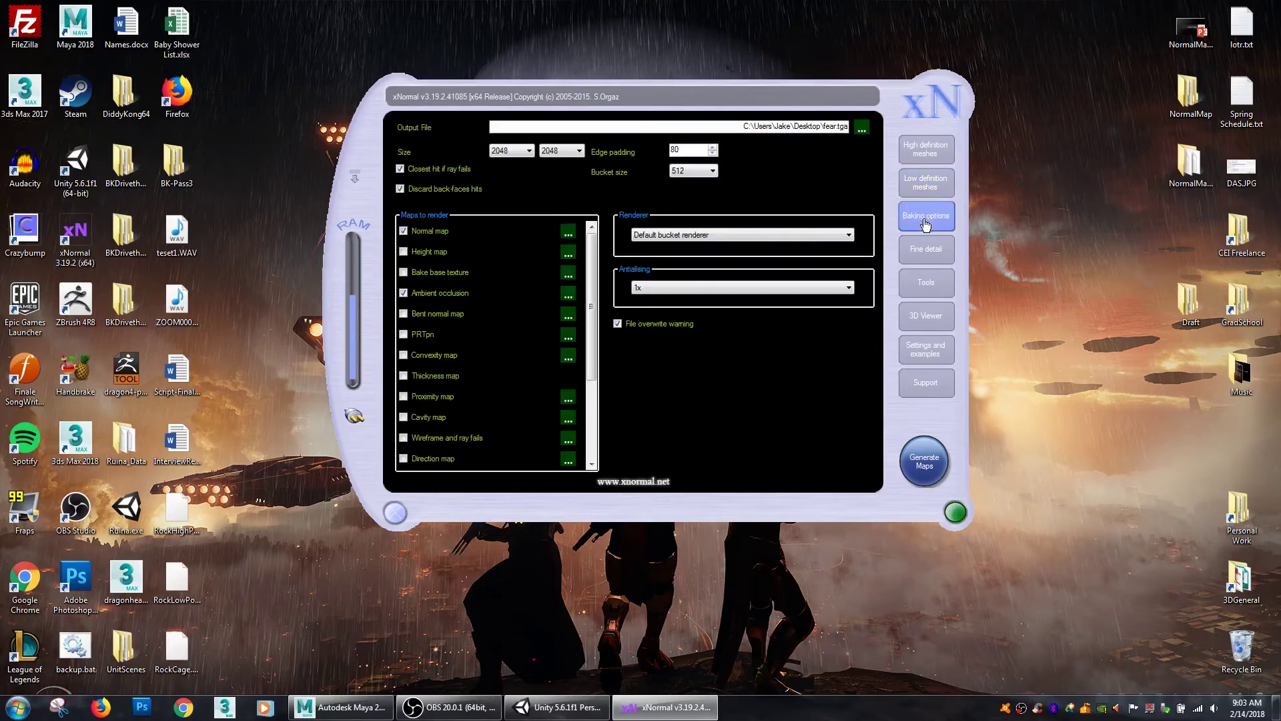
{"action": "left_click", "coordinate": [861, 130]}
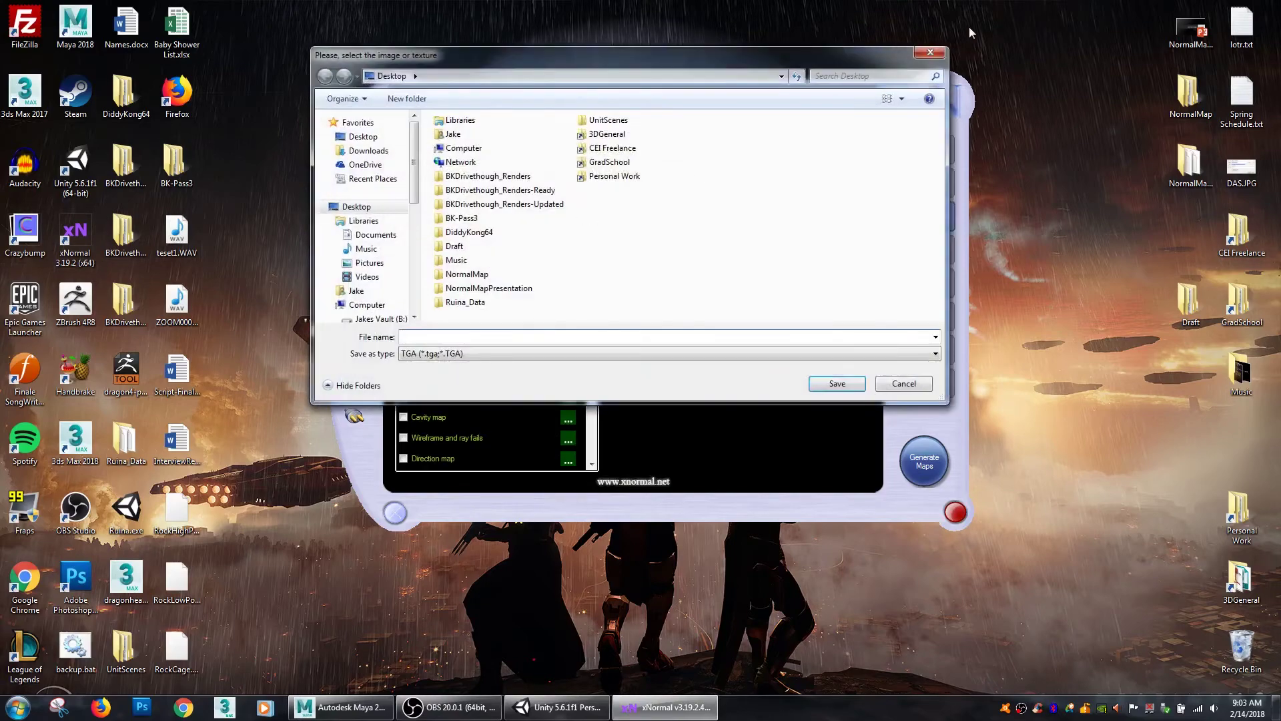
{"action": "left_click", "coordinate": [862, 130]}
{"action": "type", "text": "Ro"}
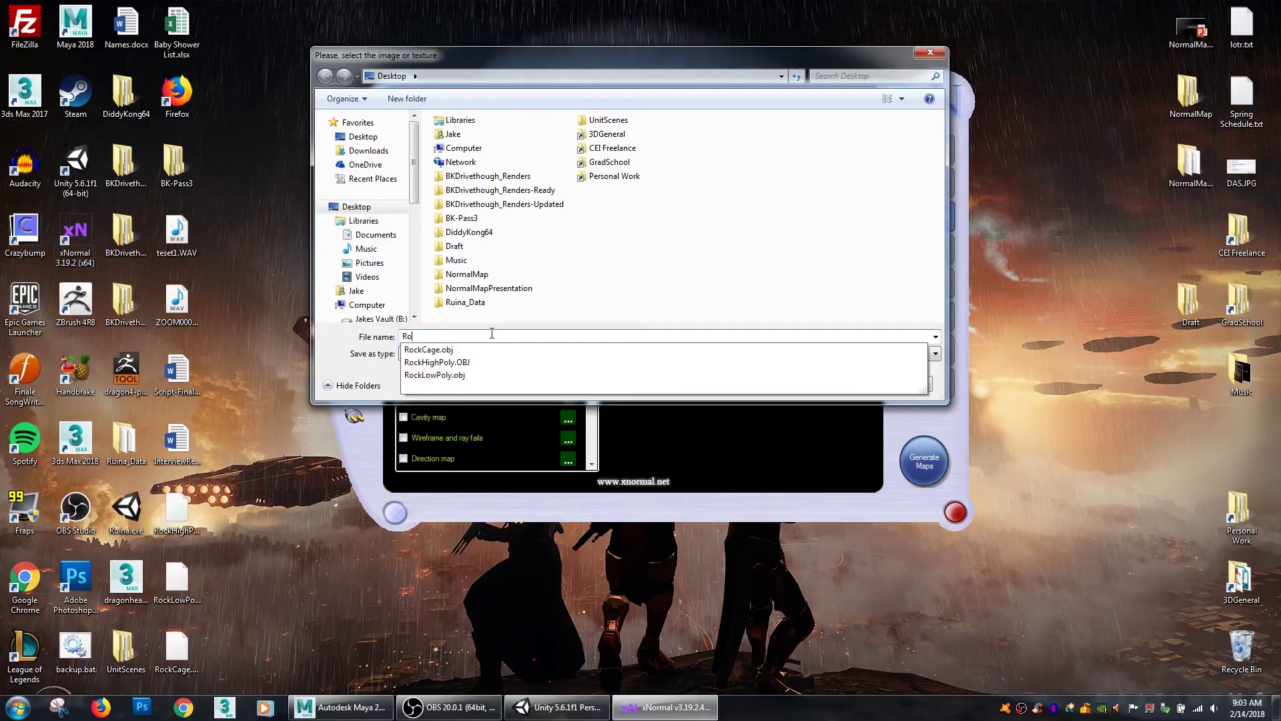
{"action": "type", "text": "ck"}
{"action": "key", "text": "Escape"}
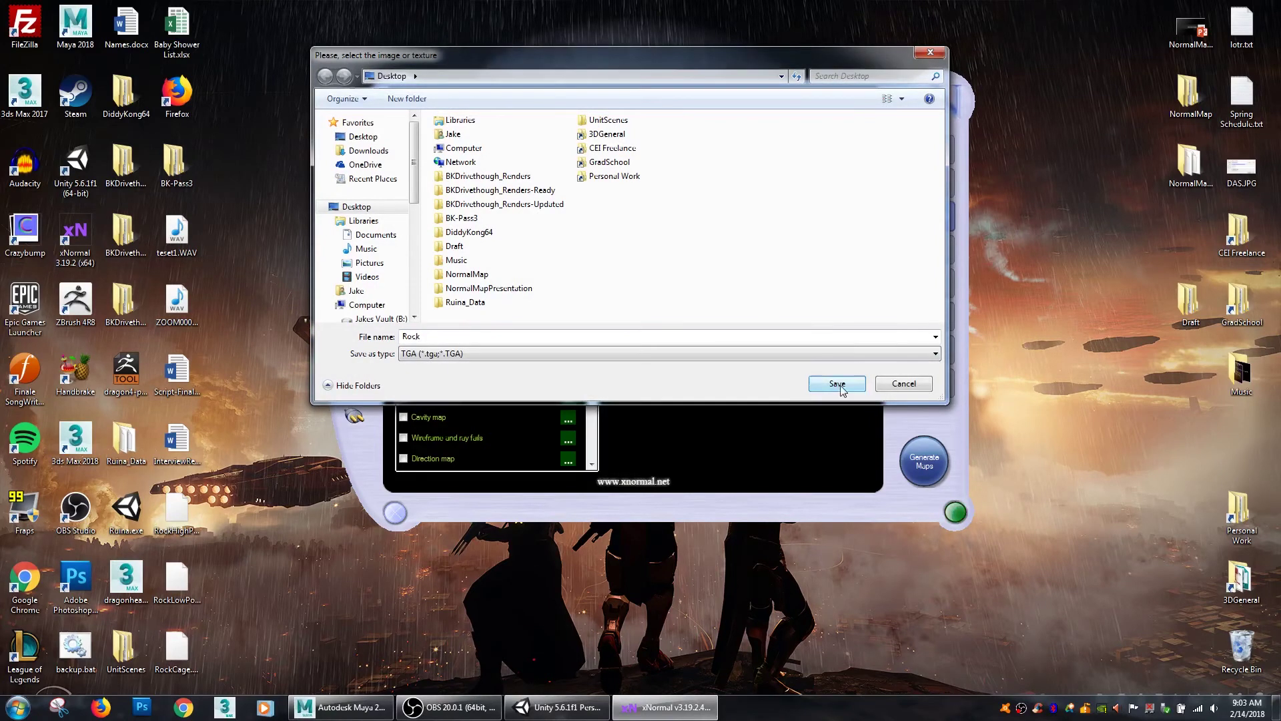
{"action": "left_click", "coordinate": [840, 385]}
Keep the output size at 2048×2048 and the bucket size at 512
{"action": "left_click", "coordinate": [524, 152]}
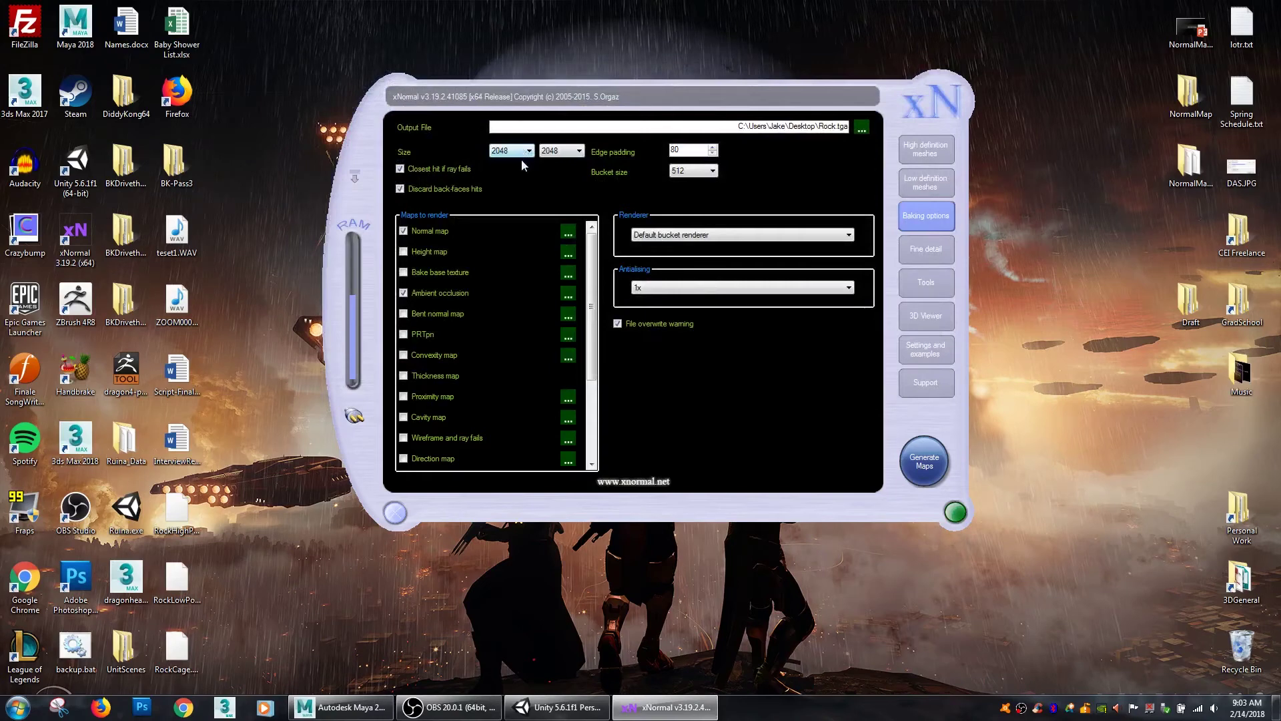
{"action": "left_click", "coordinate": [528, 151]}
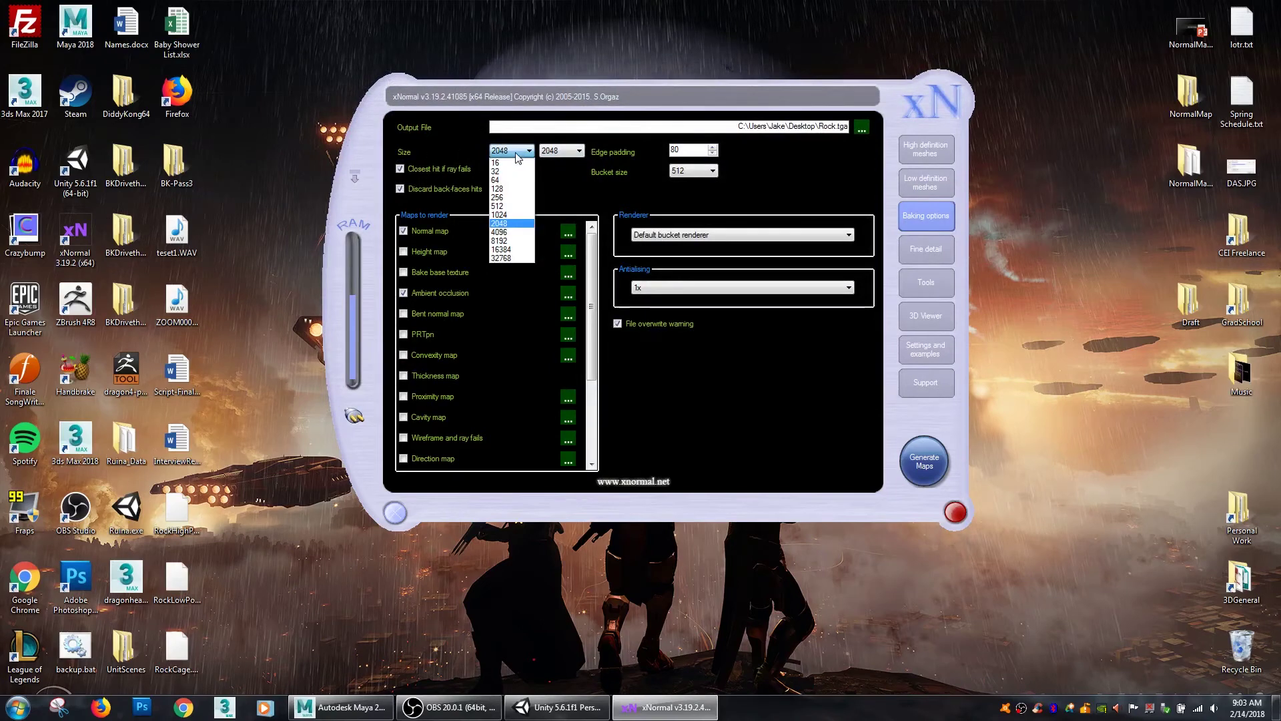
{"action": "left_click", "coordinate": [509, 229]}
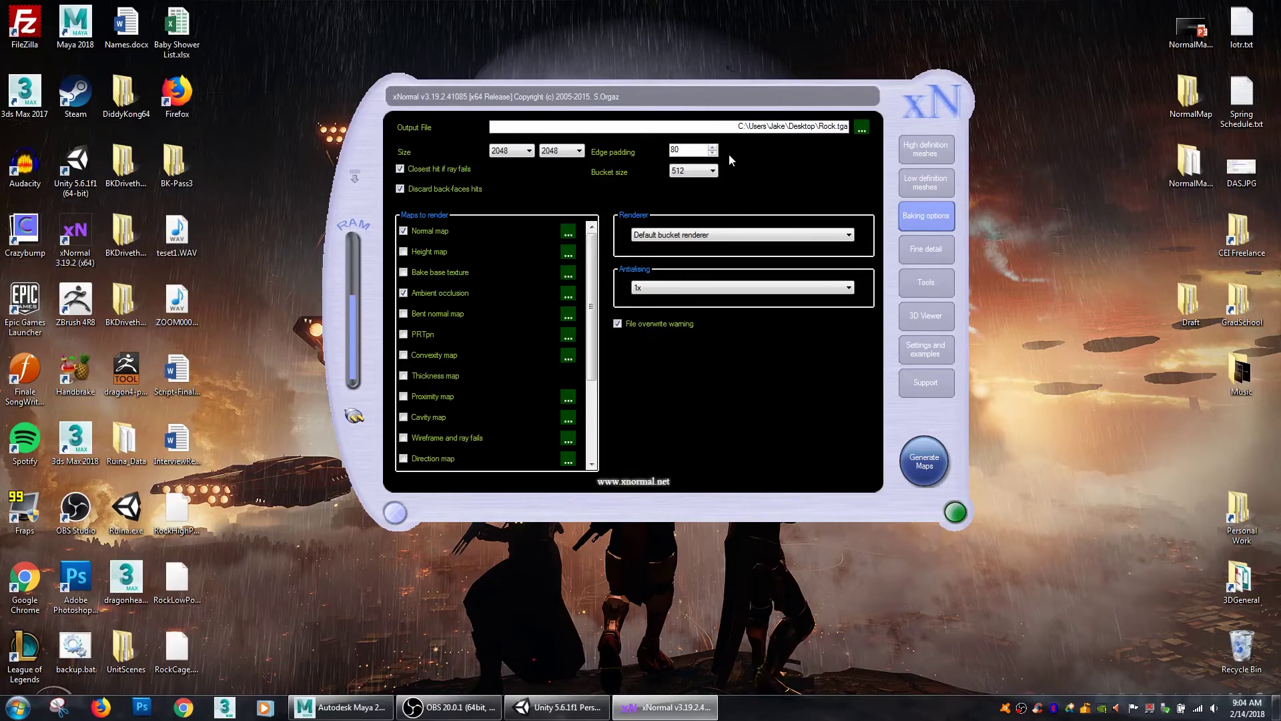
{"action": "left_click", "coordinate": [711, 171]}
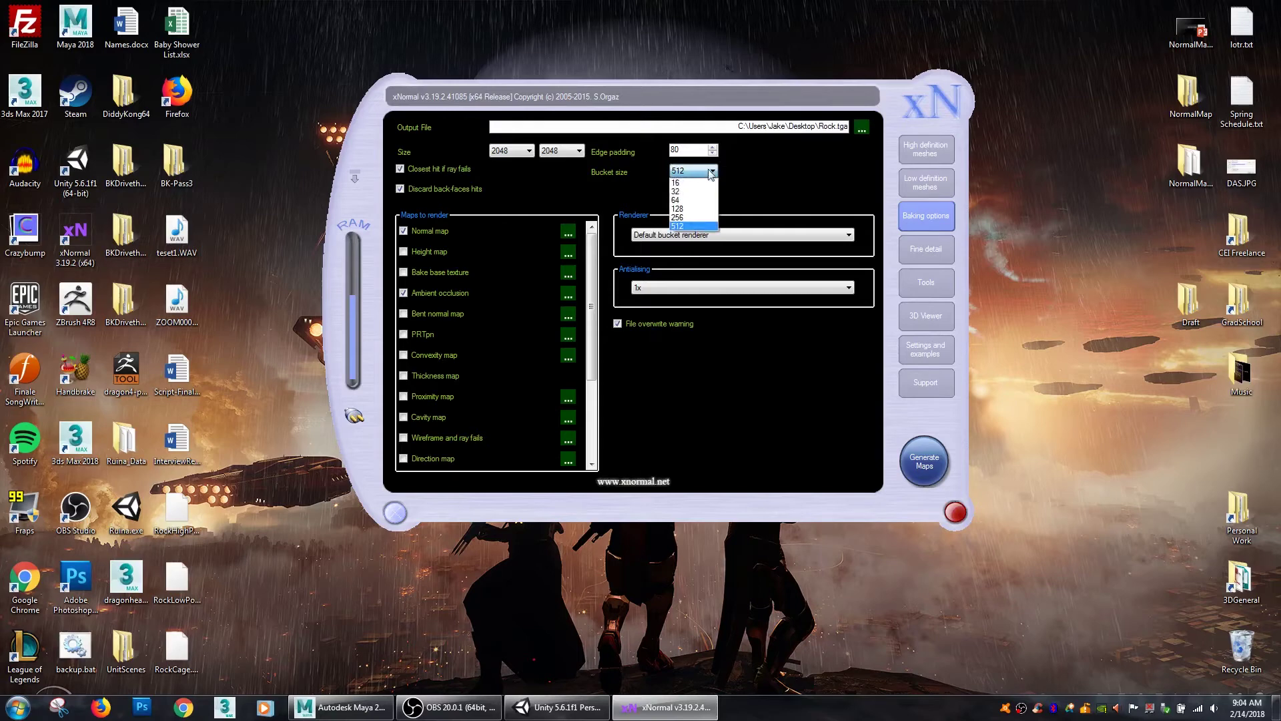
{"action": "left_click", "coordinate": [683, 228]}
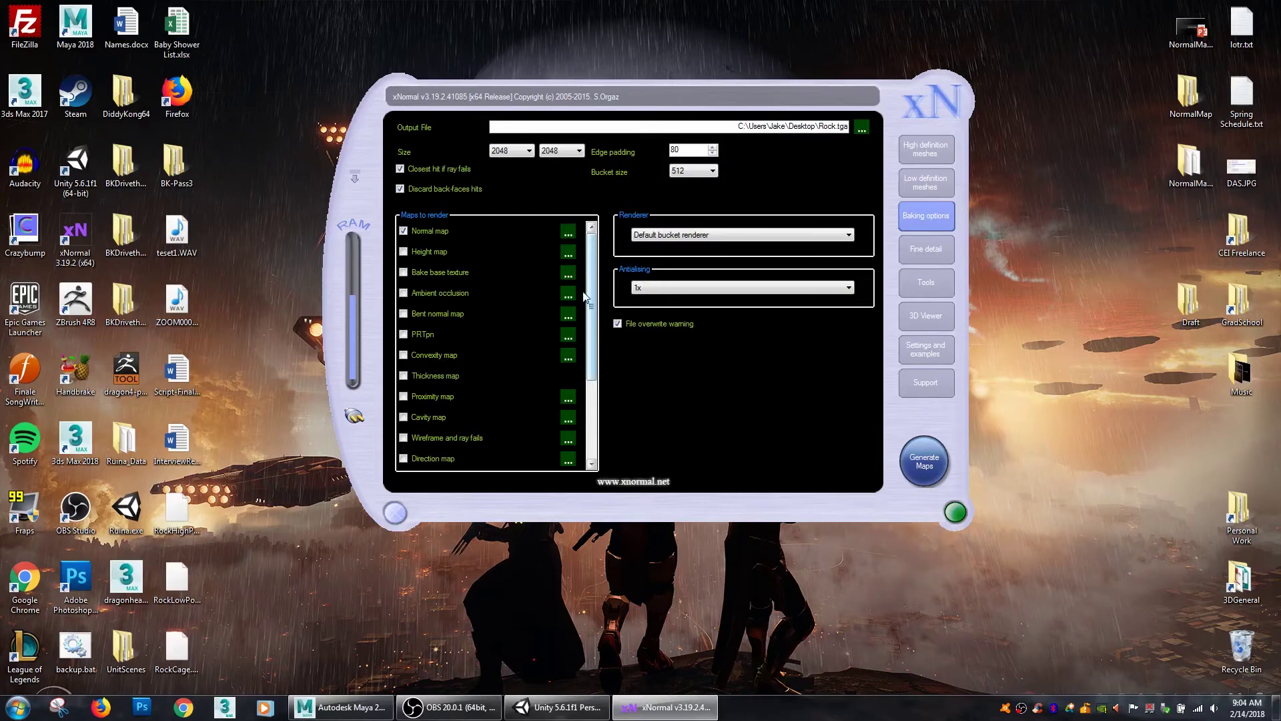
{"action": "mouse_move", "coordinate": [590, 303]}
{"action": "left_mouse_down"}
{"action": "mouse_move", "coordinate": [602, 391]}
{"action": "mouse_move", "coordinate": [598, 311]}
{"action": "left_mouse_up"}
Scroll through the Maps to render list, then open the Normal map's options
{"action": "left_click_drag", "start_coordinate": [594, 337], "coordinate": [599, 384]}
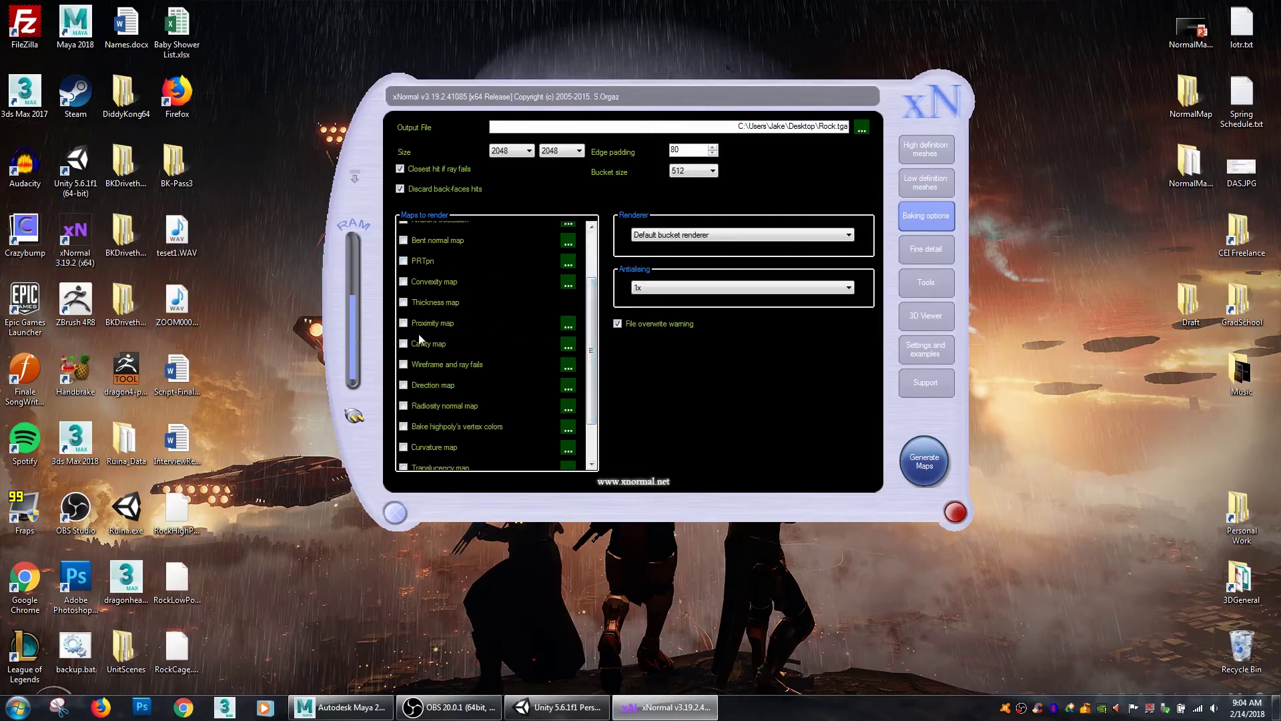
{"action": "scroll", "coordinate": [514, 410], "scroll_direction": "down", "scroll_amount": 1}
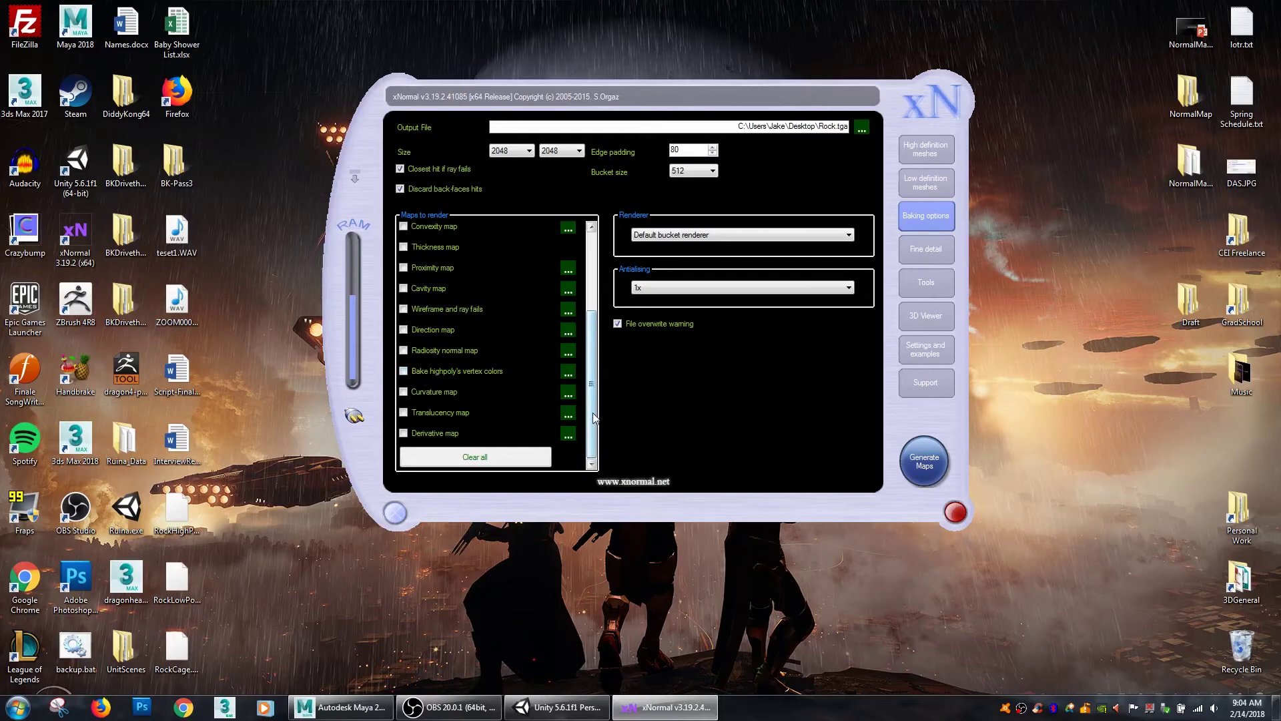
{"action": "left_click_drag", "start_coordinate": [594, 417], "coordinate": [594, 339]}
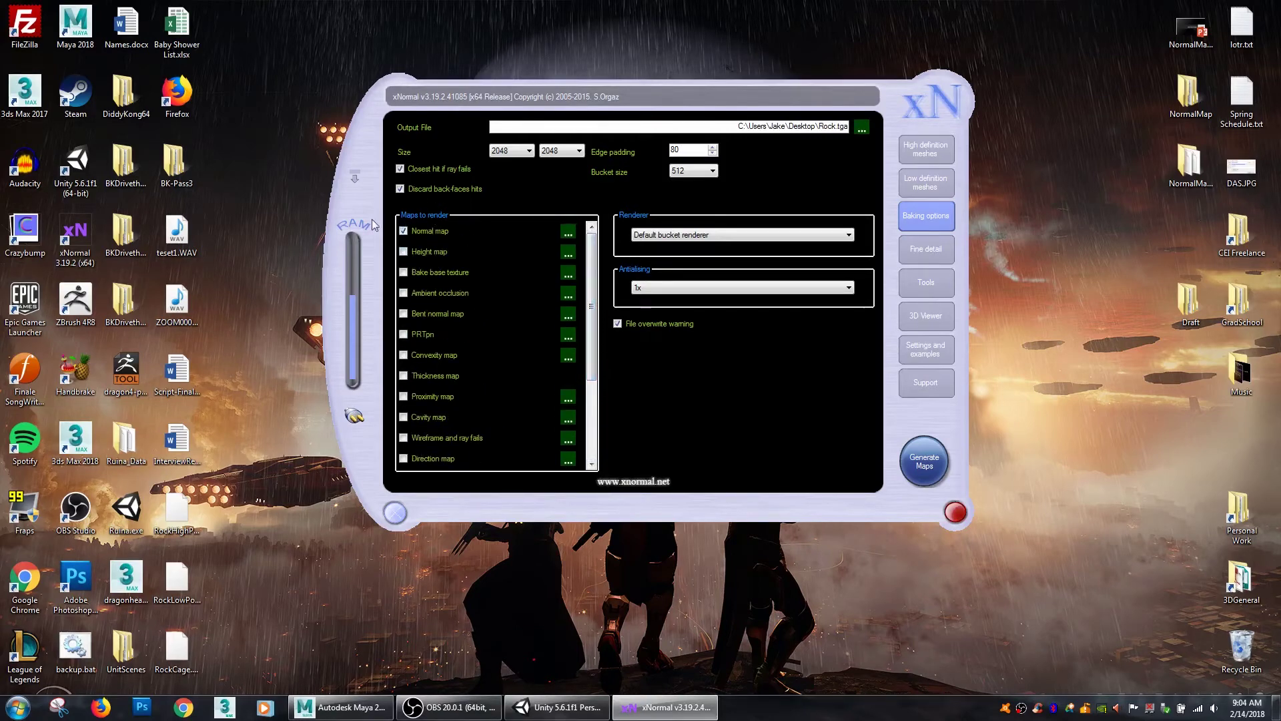
{"action": "left_click", "coordinate": [568, 232]}
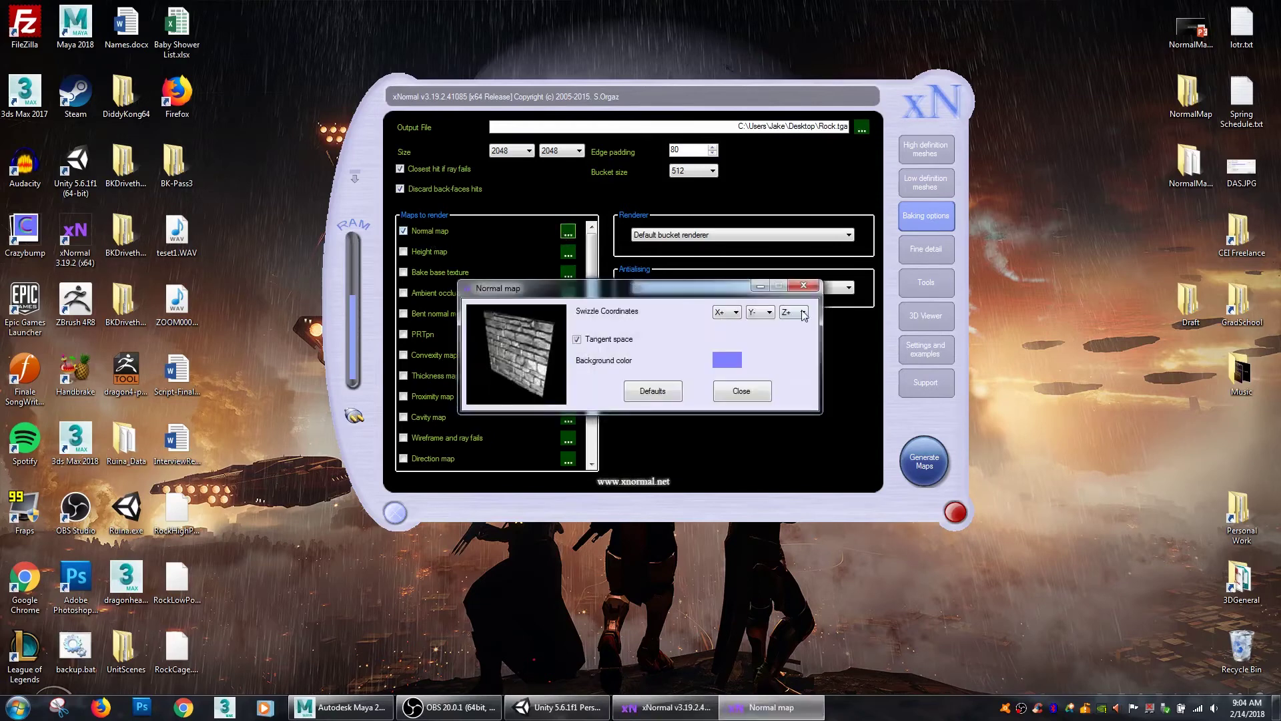
Leave the normal map swizzle at X+ Y+ Z+ by choosing Y+ for Y, then close the options
{"action": "left_click_drag", "start_coordinate": [640, 297], "coordinate": [671, 303]}
{"action": "left_click", "coordinate": [772, 397]}
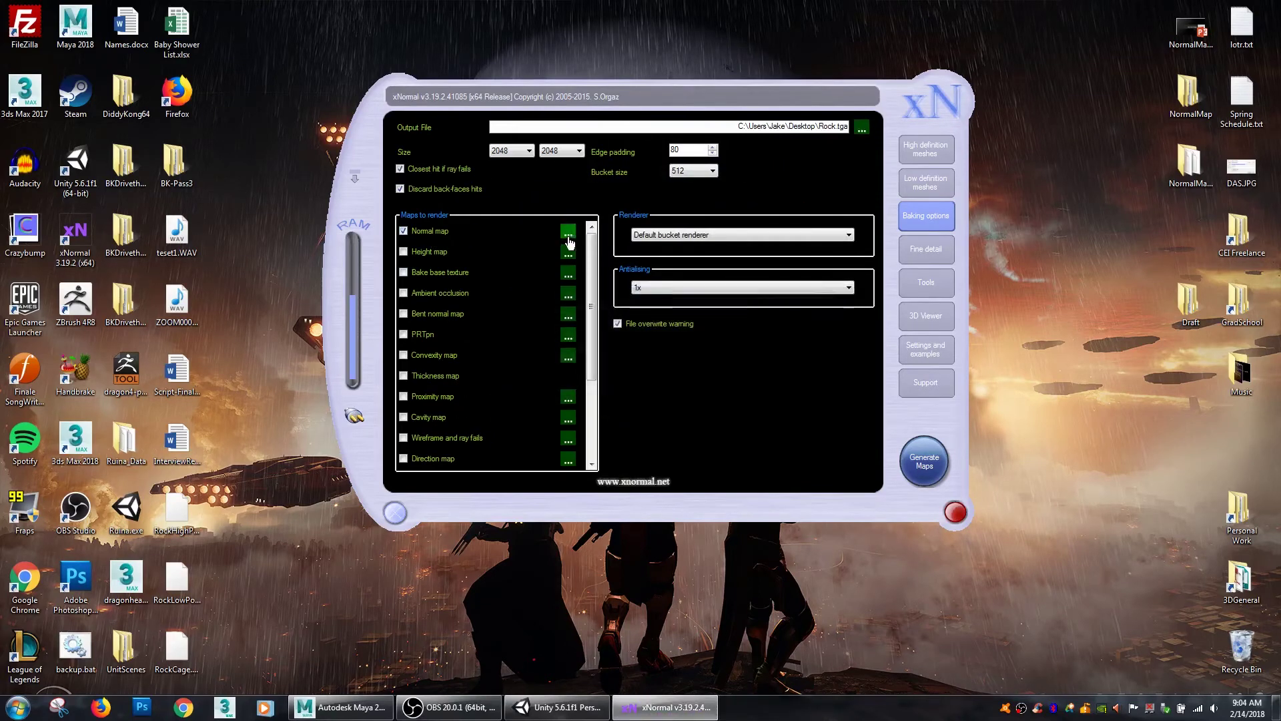
{"action": "left_click", "coordinate": [568, 235]}
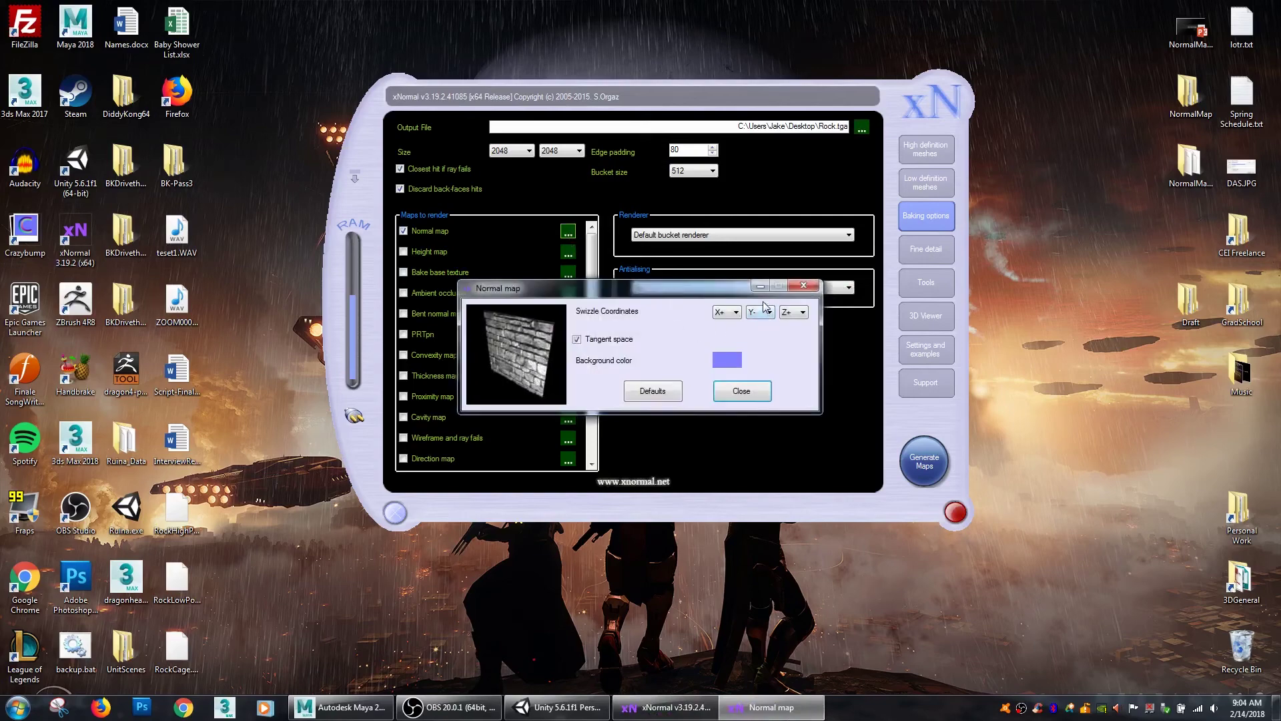
{"action": "left_click_drag", "start_coordinate": [699, 287], "coordinate": [701, 230]}
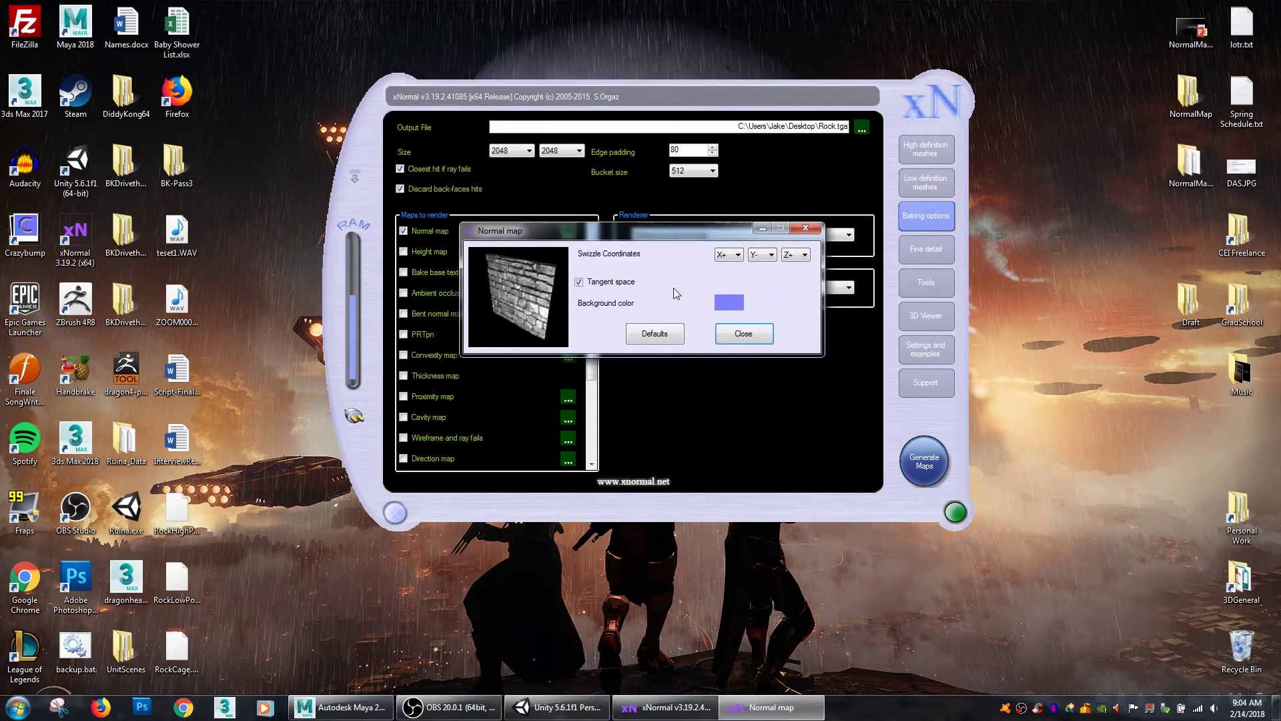
{"action": "left_click", "coordinate": [763, 256]}
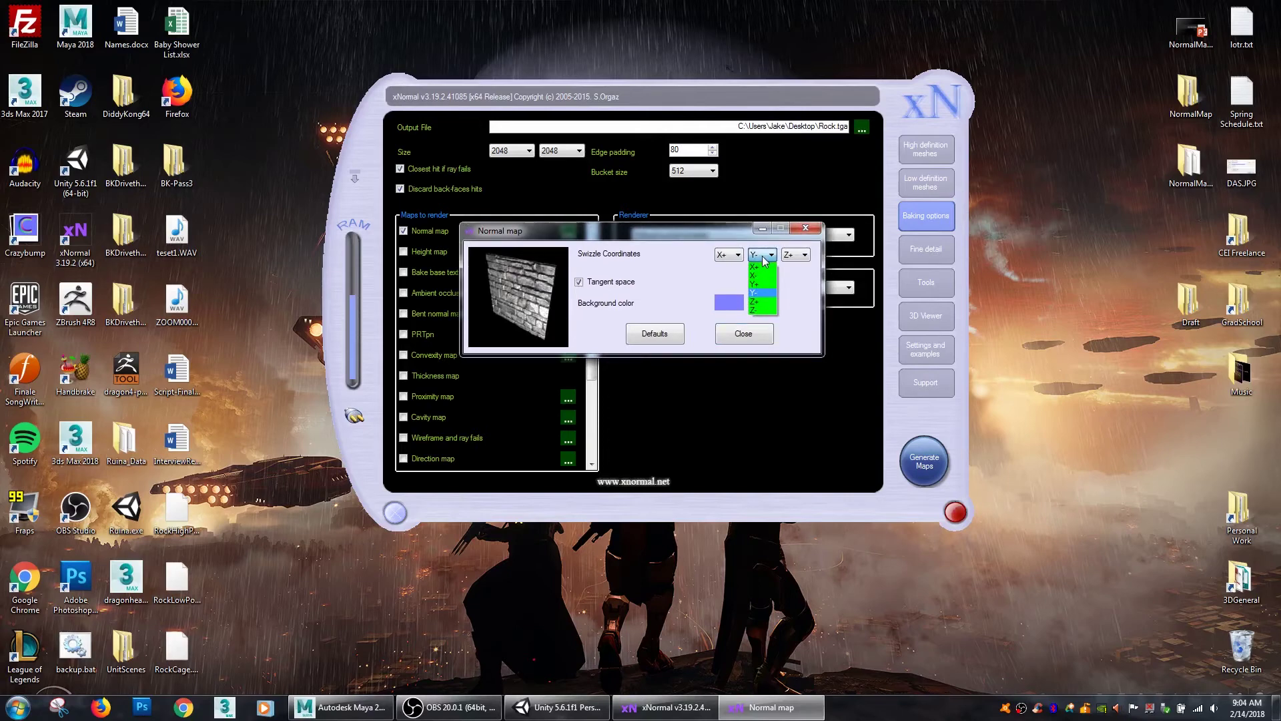
{"action": "left_click", "coordinate": [769, 285]}
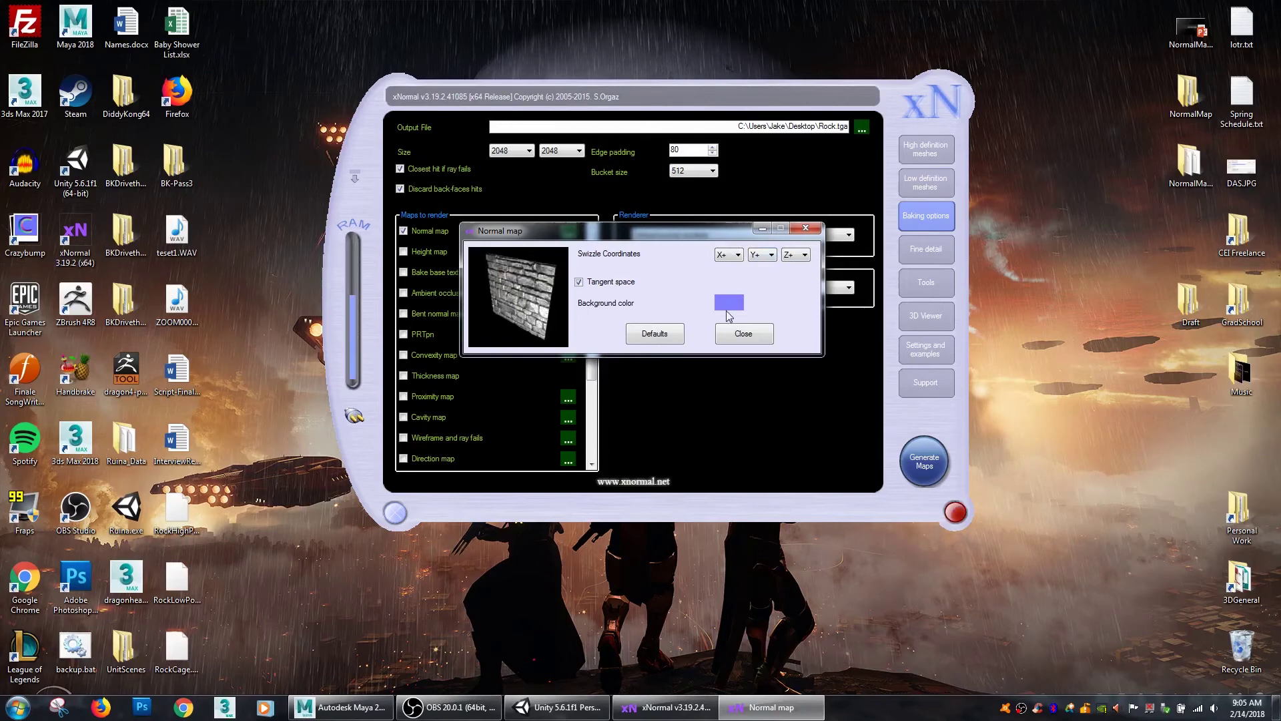
{"action": "left_click", "coordinate": [764, 256]}
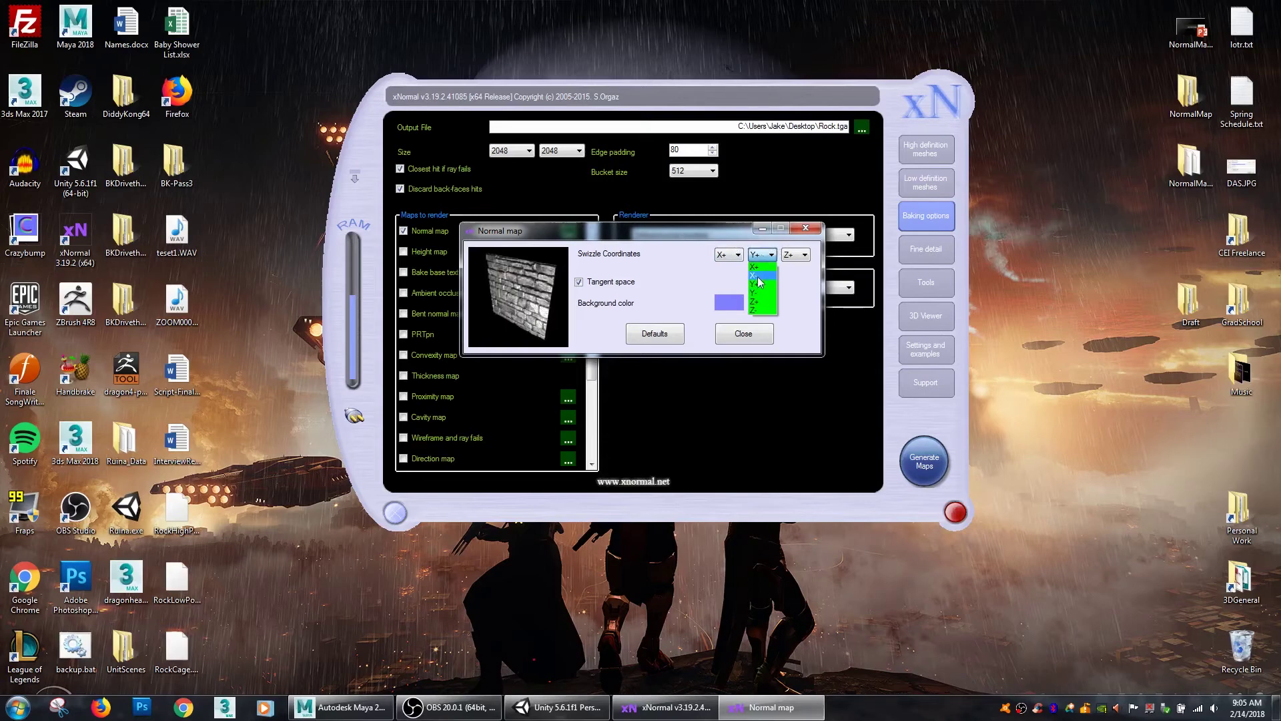
{"action": "left_click", "coordinate": [766, 304]}
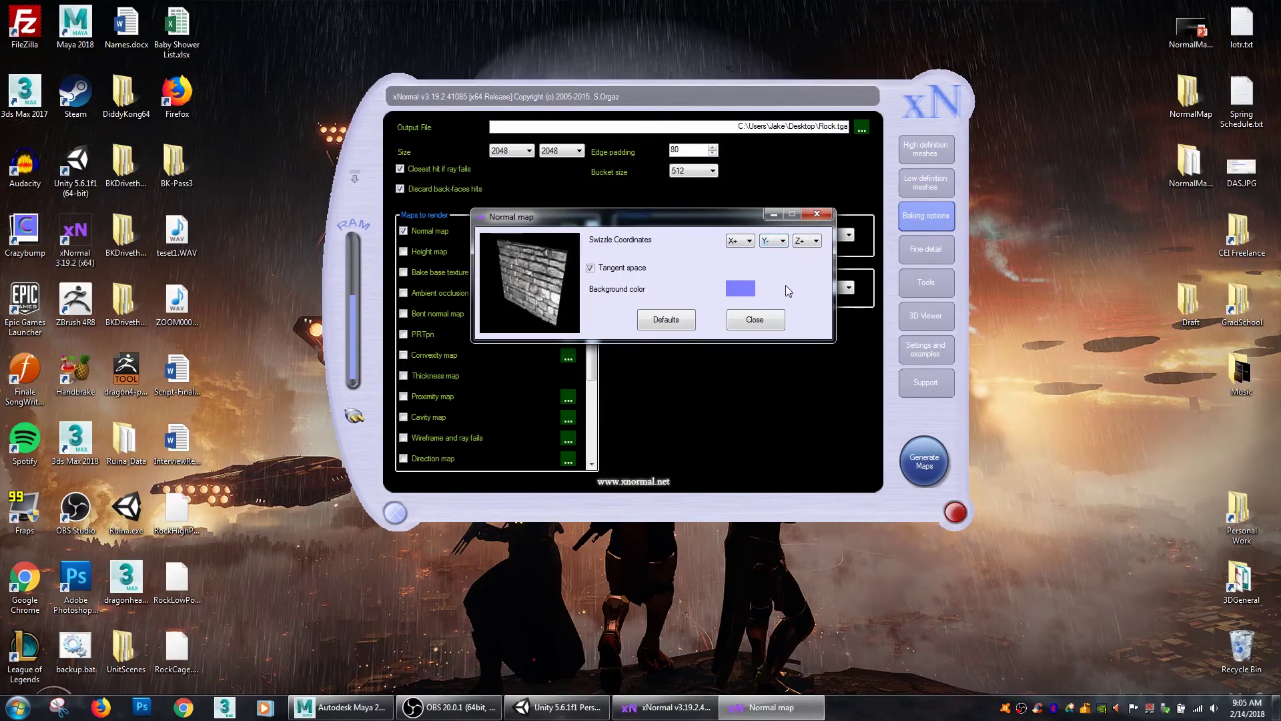
{"action": "left_click", "coordinate": [770, 246]}
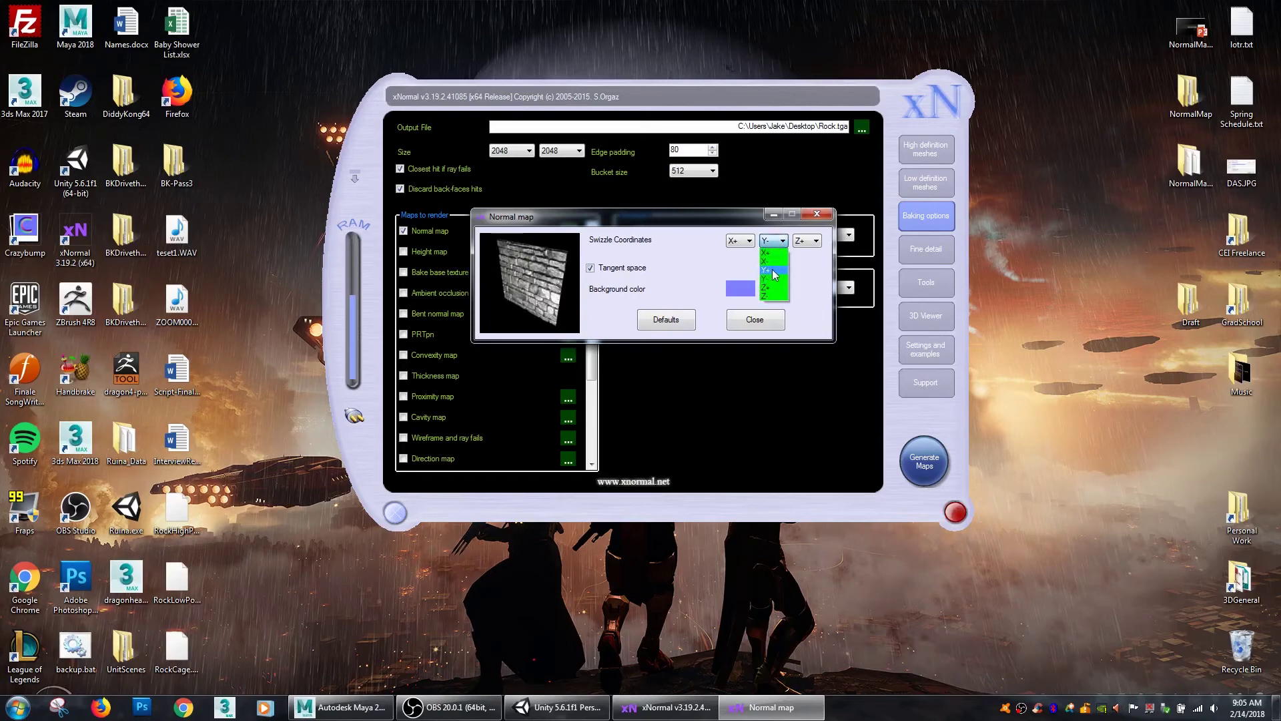
{"action": "left_click", "coordinate": [767, 269]}
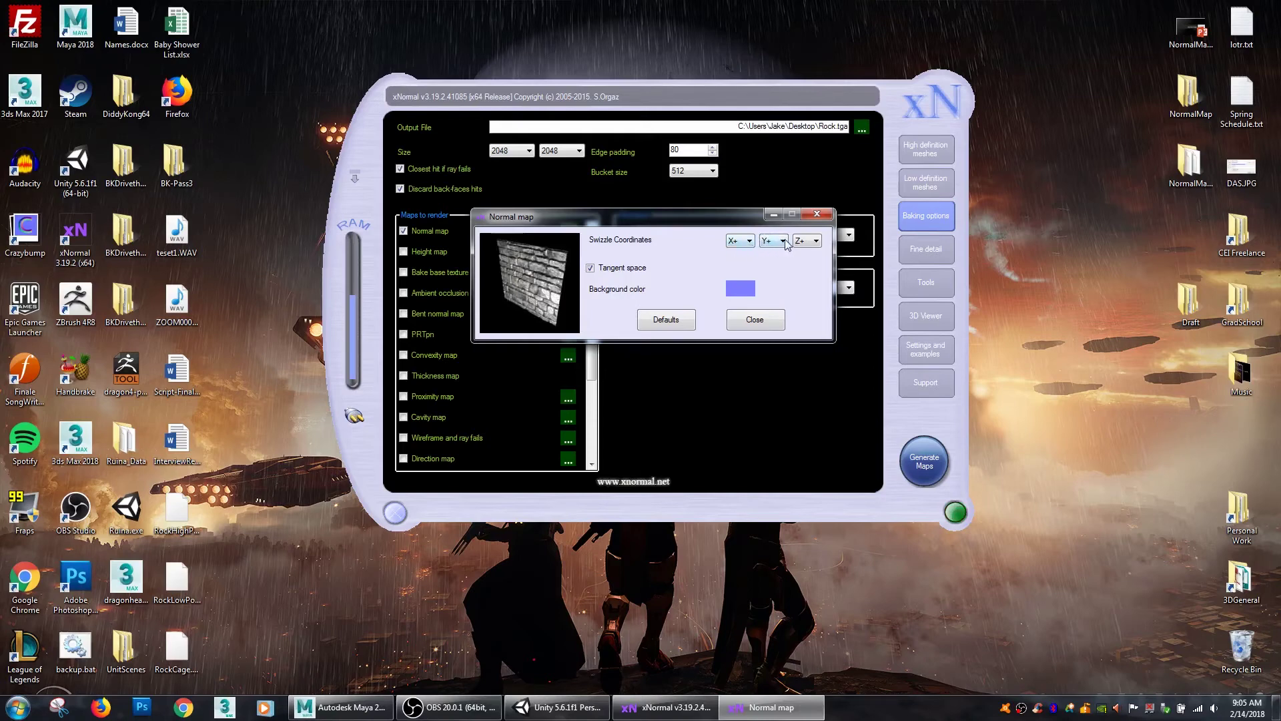
{"action": "left_click", "coordinate": [756, 321]}
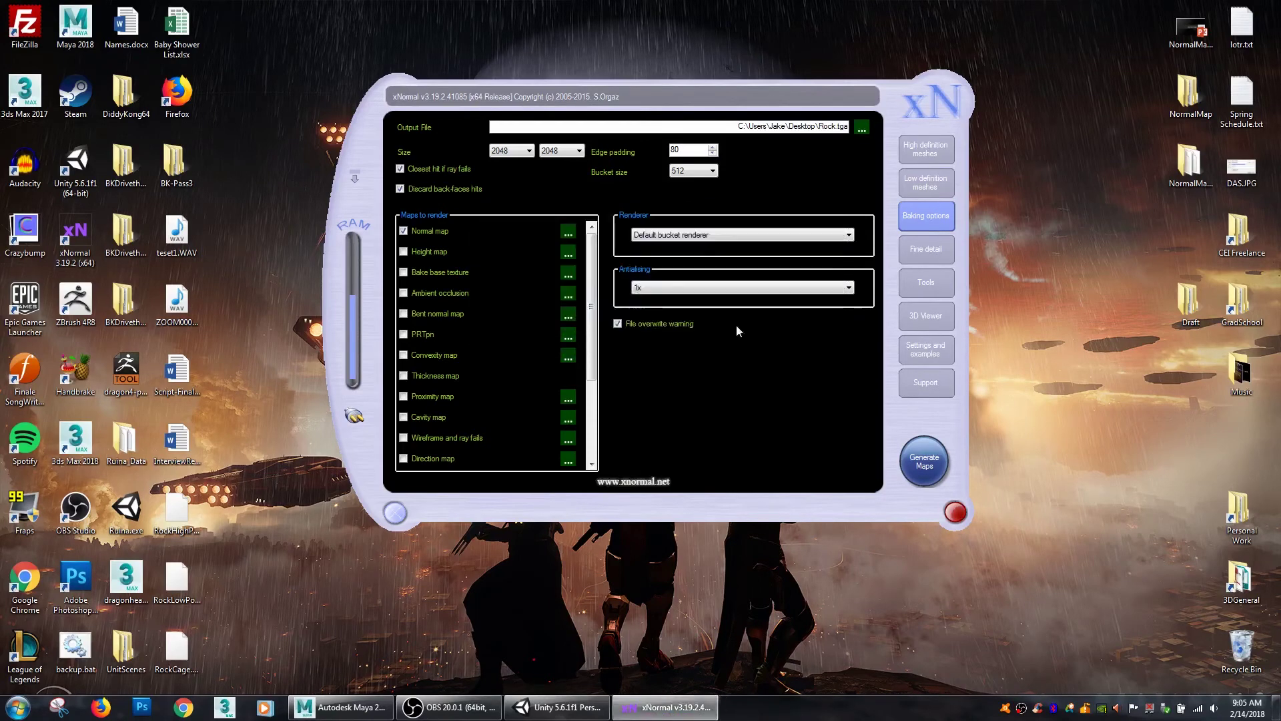
Generate the rock's normal map, close the bake preview, and return to Unity
{"action": "left_click", "coordinate": [923, 464]}
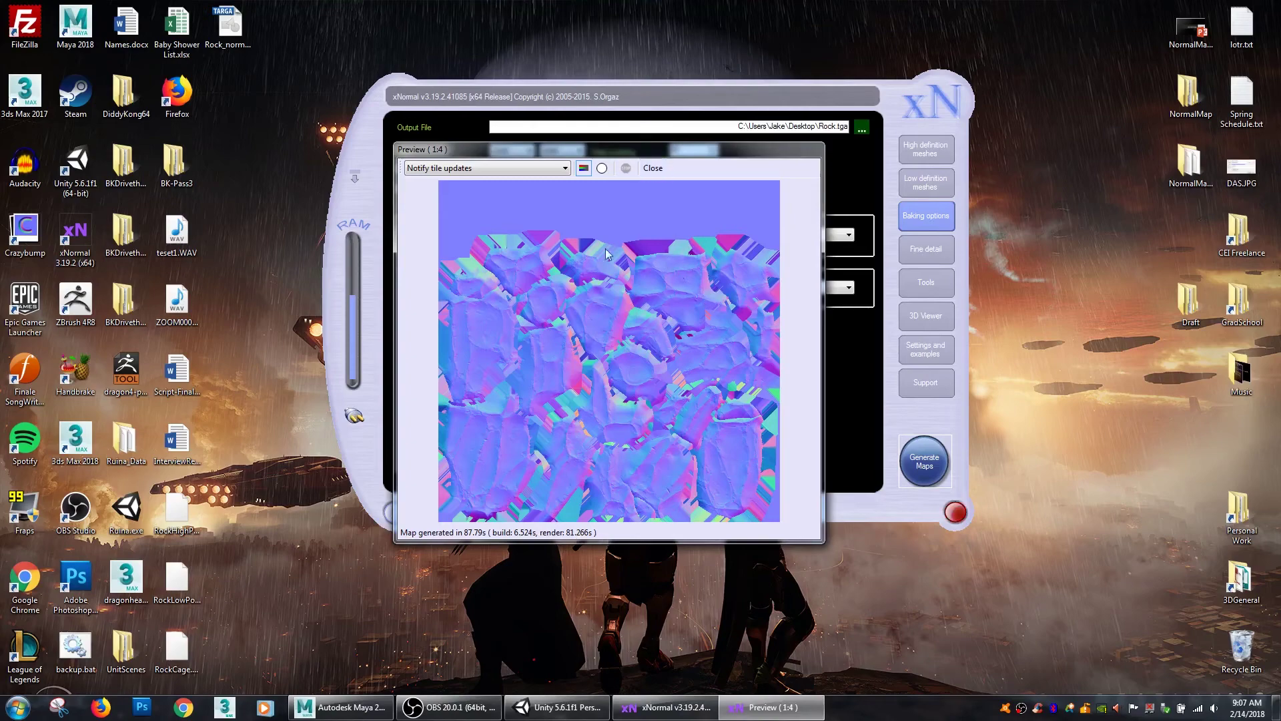
{"action": "left_click", "coordinate": [652, 168]}
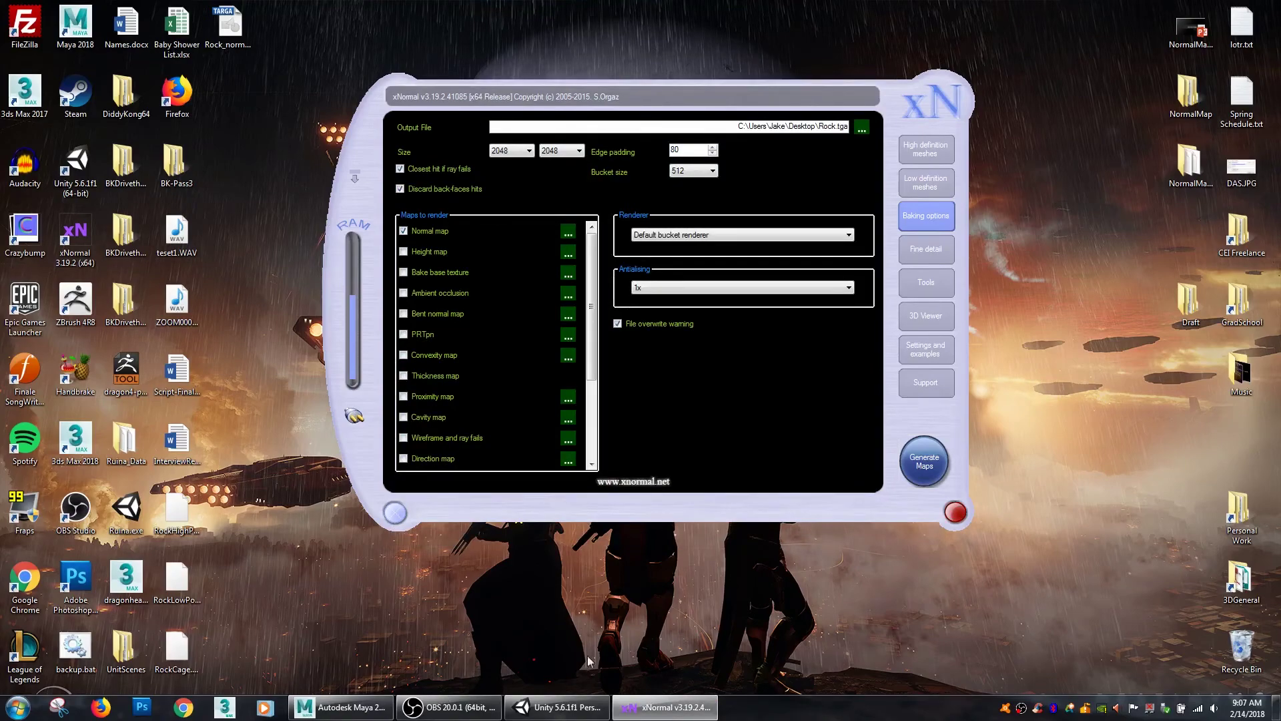
{"action": "left_click", "coordinate": [557, 707]}
Deactivate both SM_GuiltyGavel hammer objects
{"action": "scroll", "coordinate": [445, 405], "scroll_direction": "down", "scroll_amount": 3}
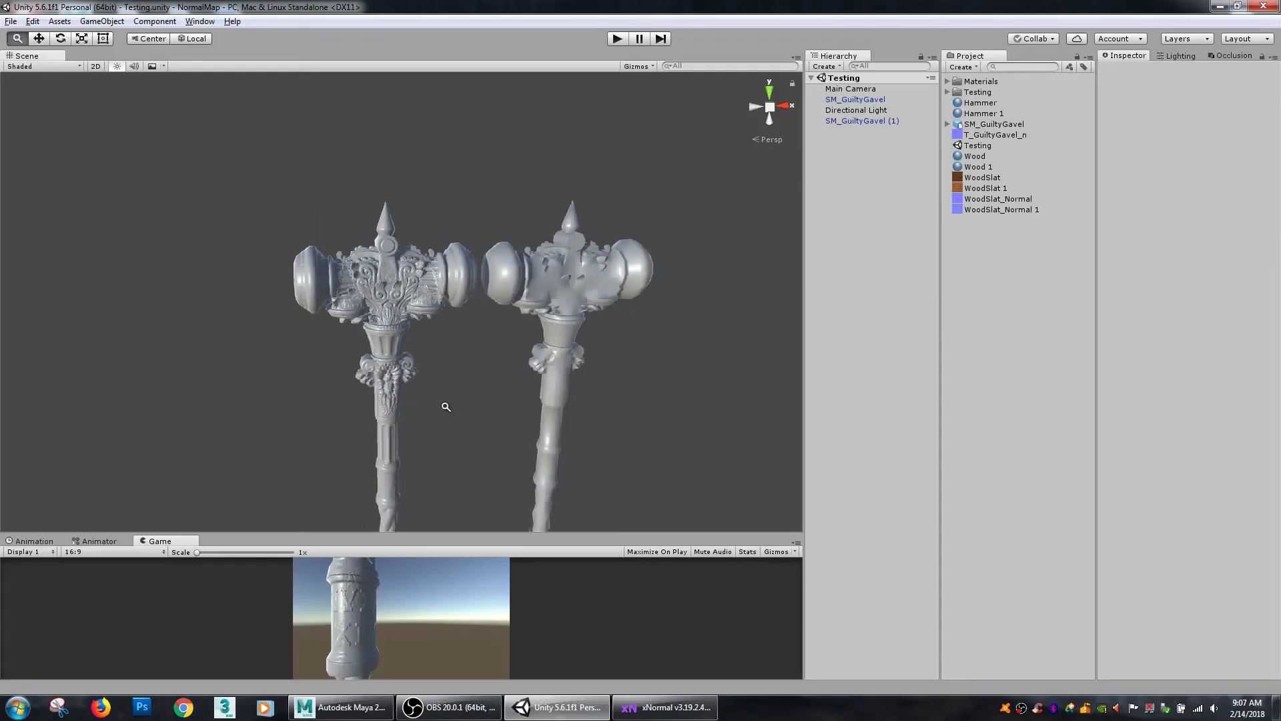
{"action": "left_click", "coordinate": [841, 120]}
{"action": "left_click", "coordinate": [853, 100], "text": "ctrl"}
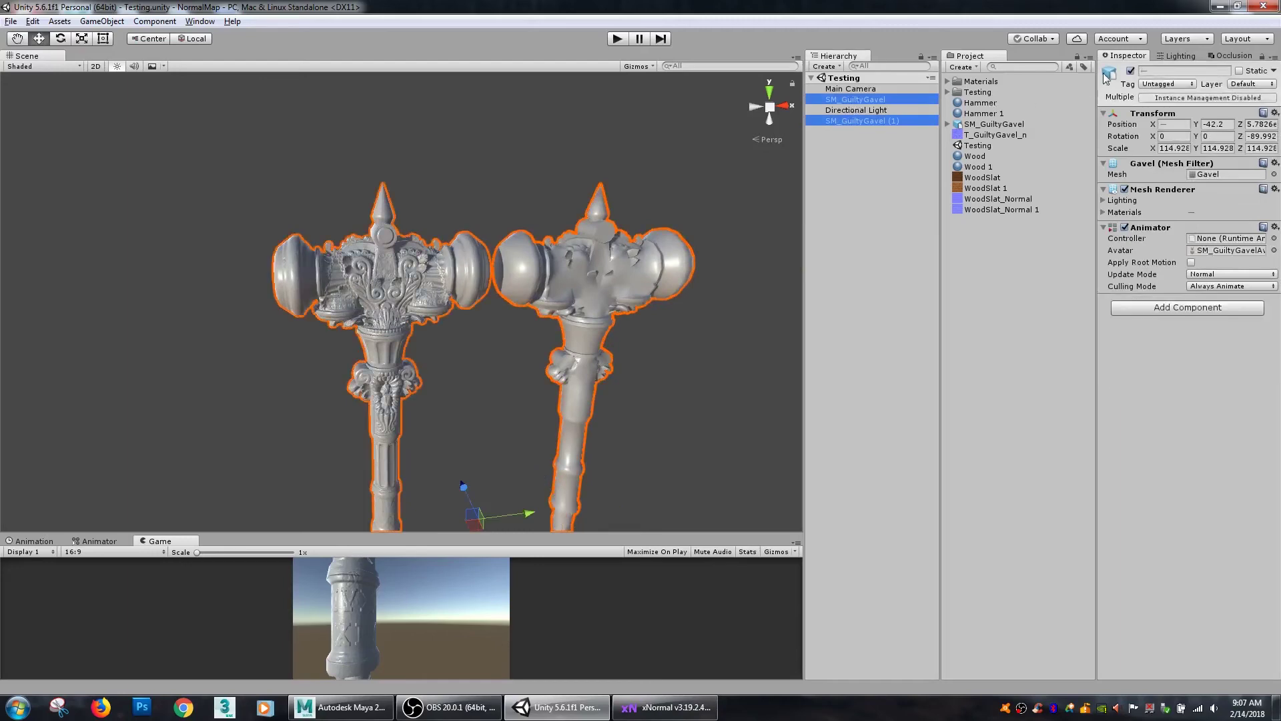
{"action": "left_click", "coordinate": [1130, 71]}
Import RockLowPoly.obj from the desktop into the project and place it in the scene
{"action": "left_click", "coordinate": [1219, 6]}
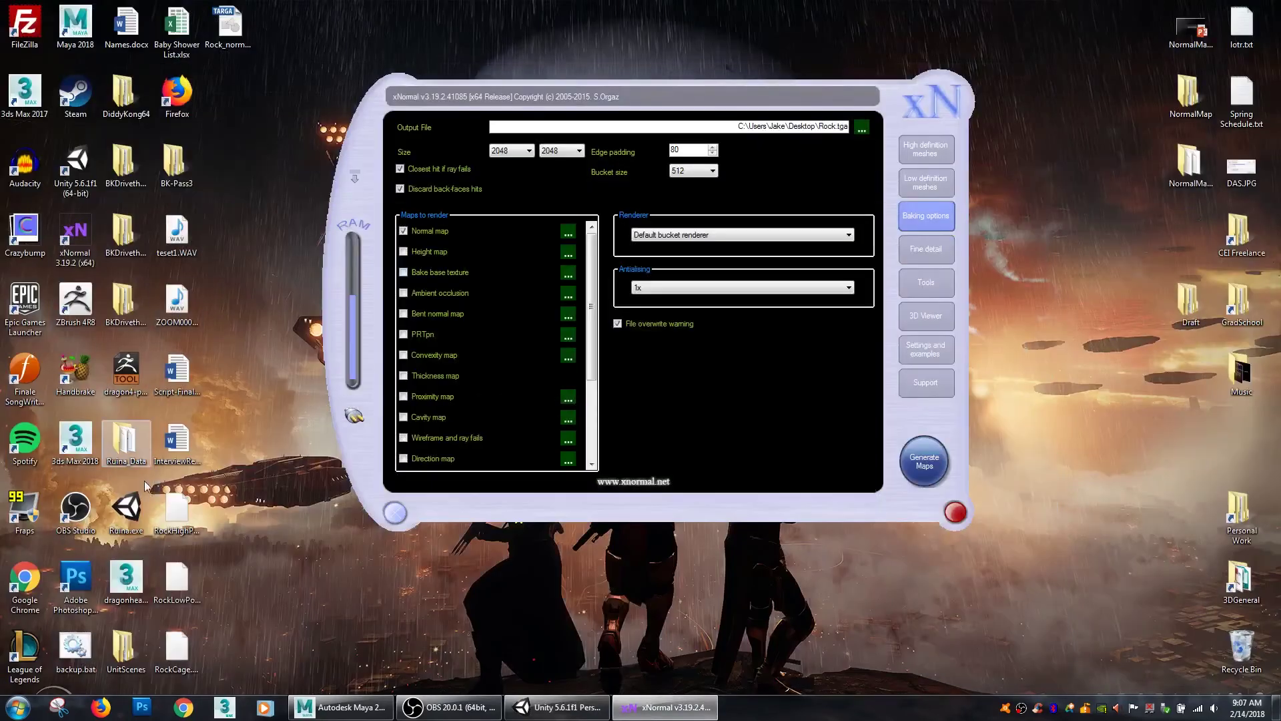
{"action": "left_click", "coordinate": [191, 586]}
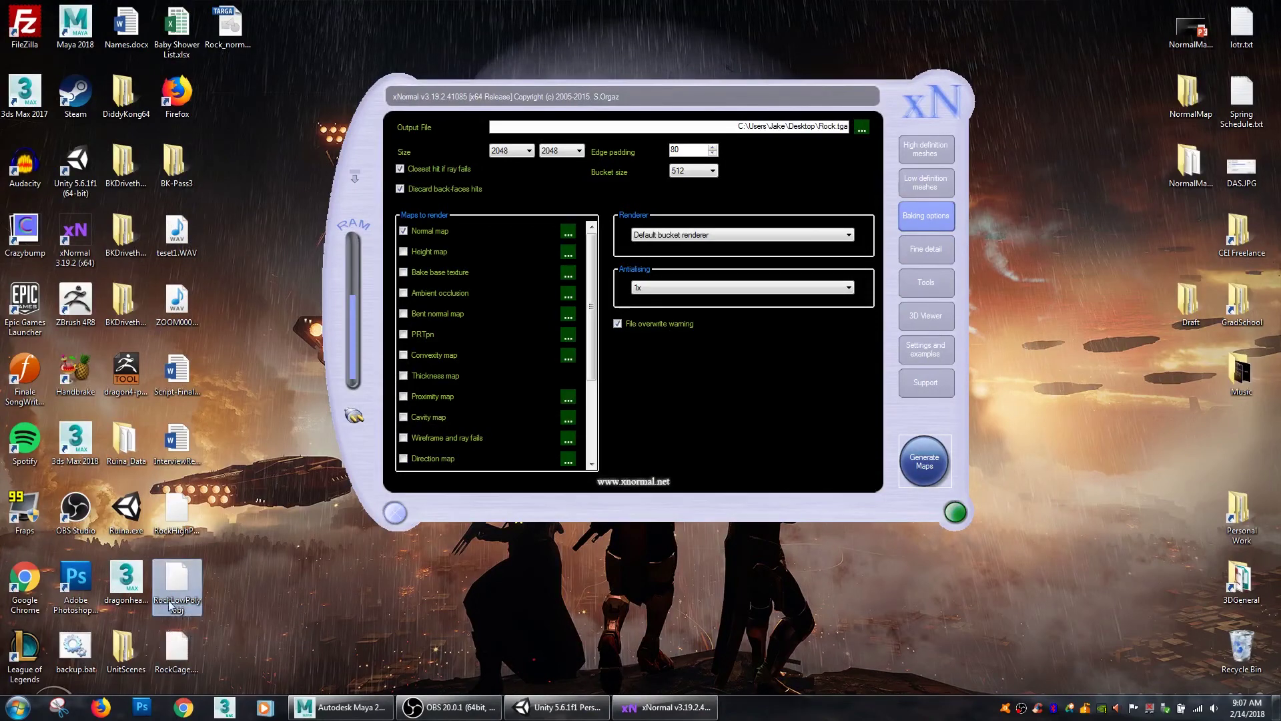
{"action": "left_click_drag", "start_coordinate": [169, 605], "coordinate": [994, 322]}
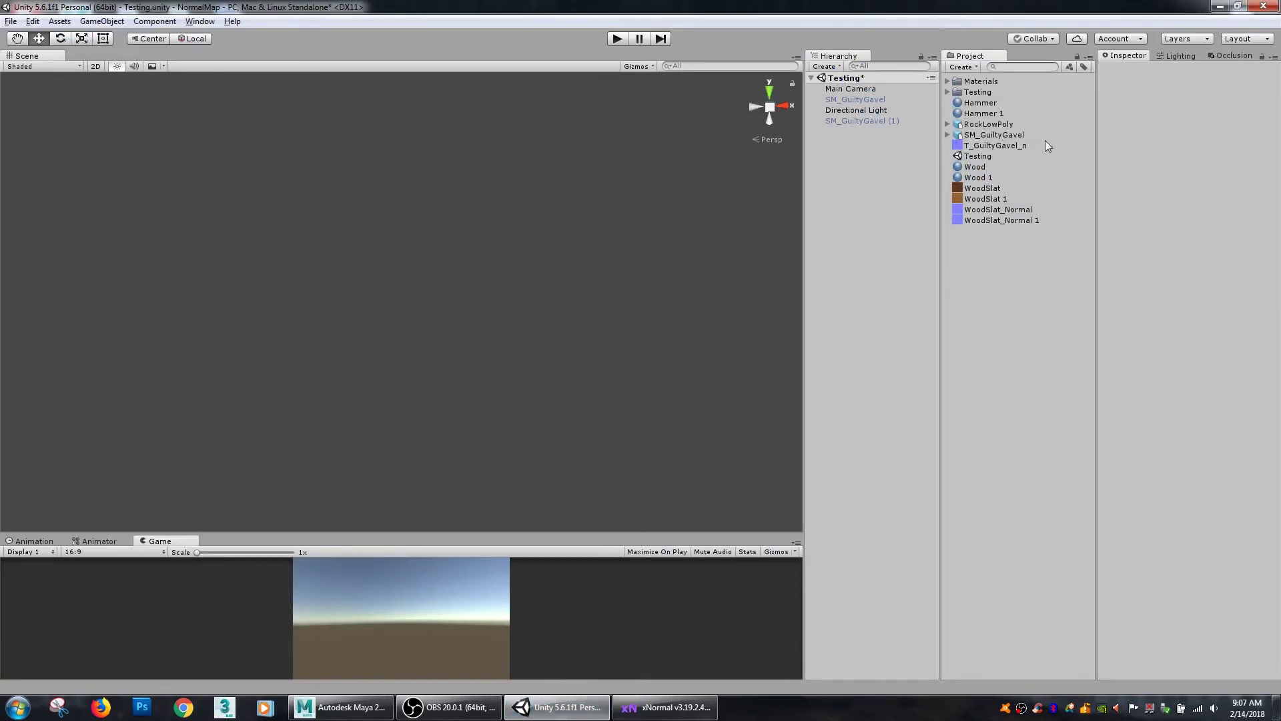
{"action": "left_click", "coordinate": [994, 134]}
{"action": "left_click", "coordinate": [991, 126]}
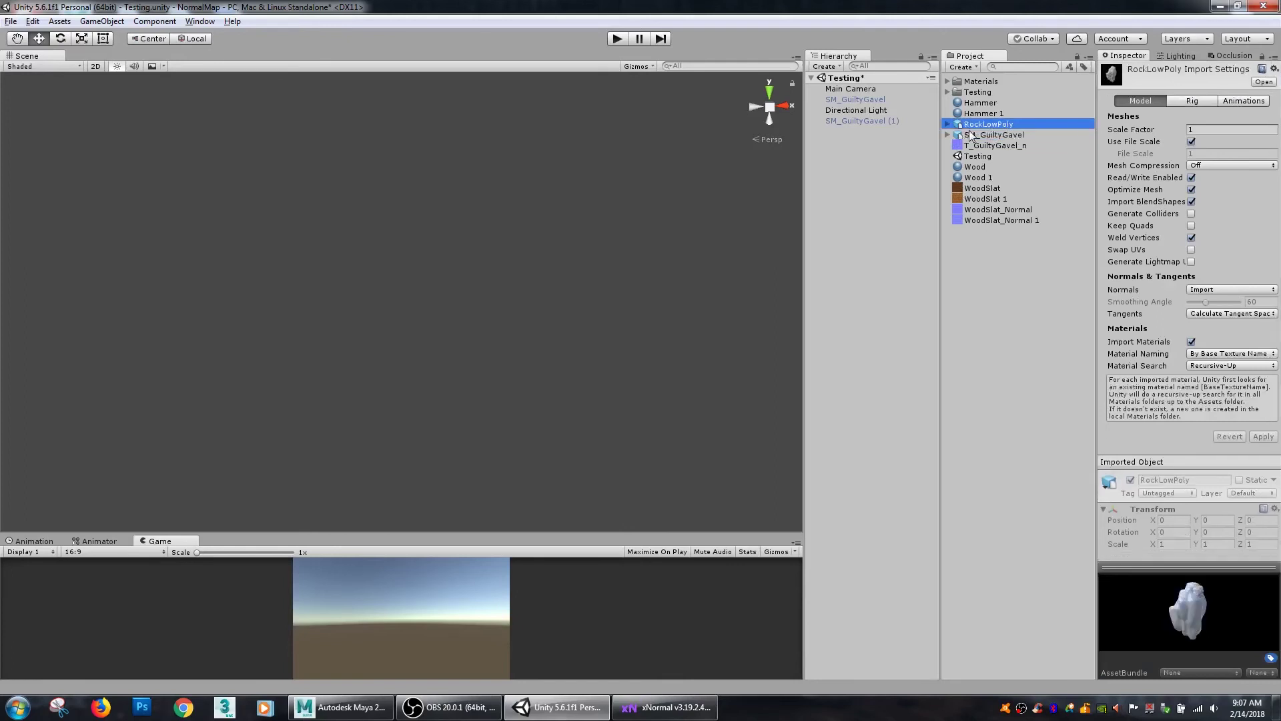
{"action": "left_click_drag", "start_coordinate": [967, 130], "coordinate": [895, 222]}
{"action": "left_click", "coordinate": [692, 355]}
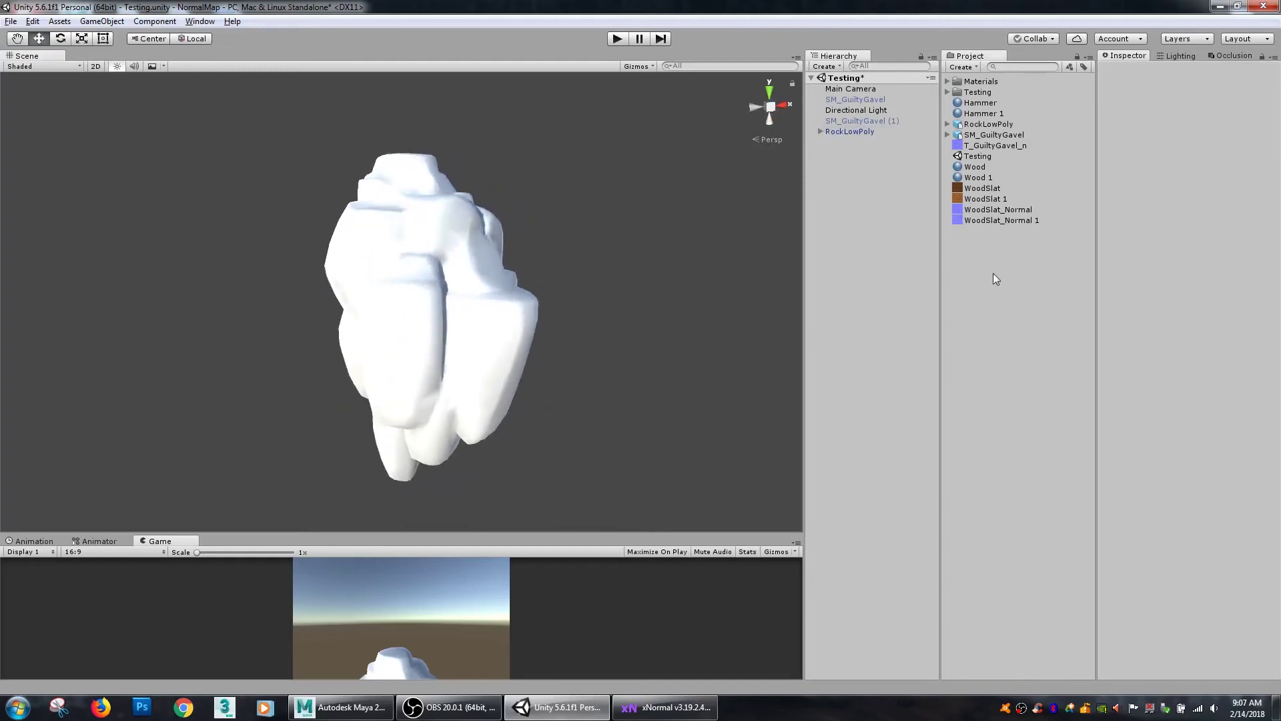
Create a material named Rock and import the baked Rock_normals.tga into the project
{"action": "right_click", "coordinate": [988, 246]}
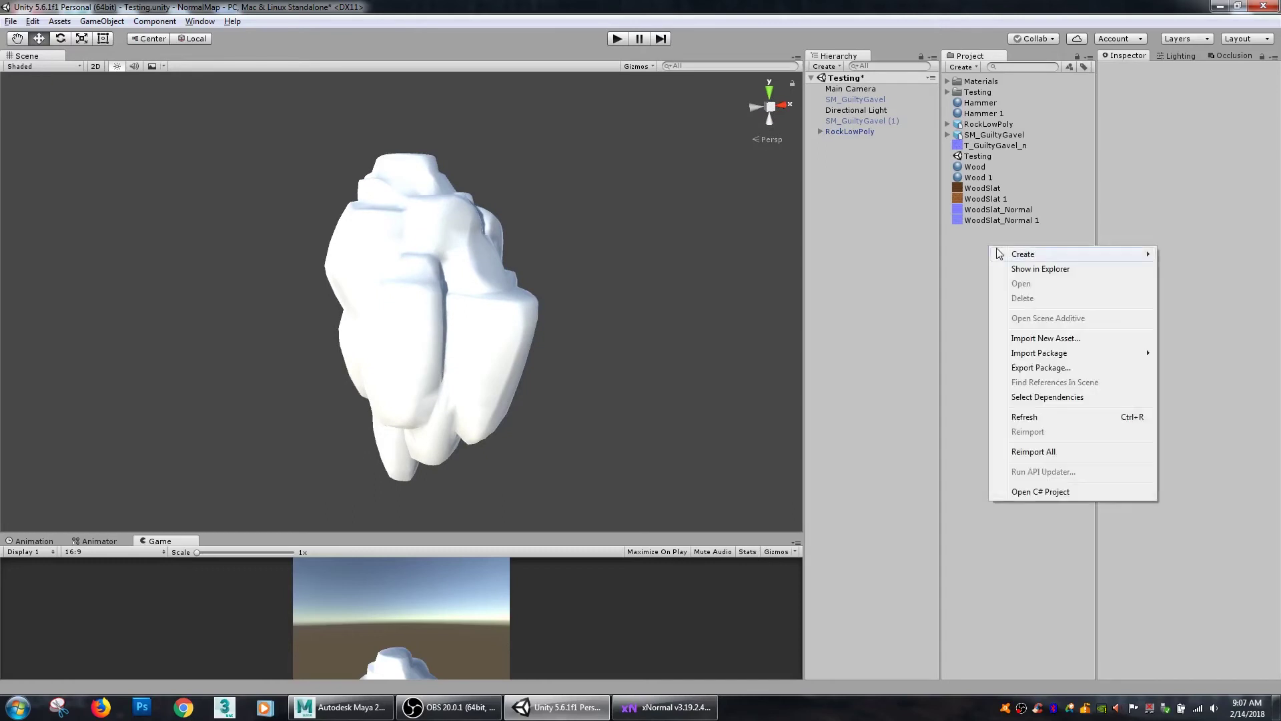
{"action": "mouse_move", "coordinate": [1026, 257]}
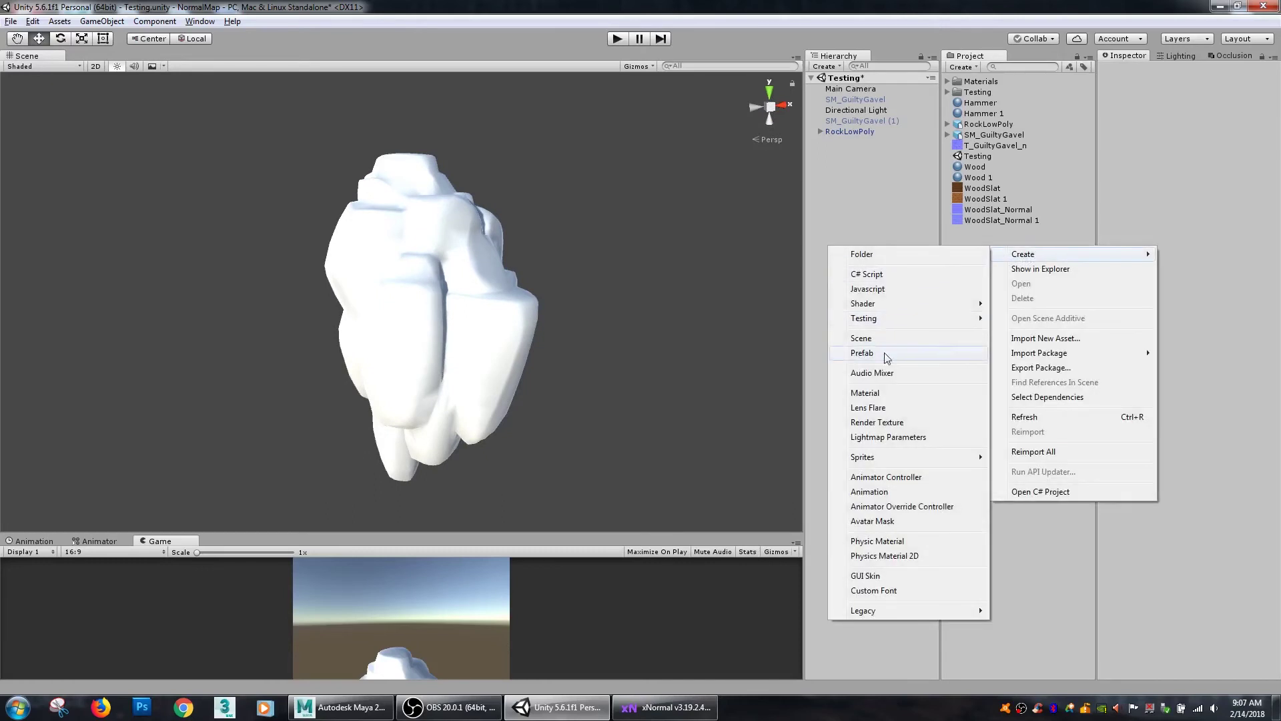
{"action": "left_click", "coordinate": [894, 394]}
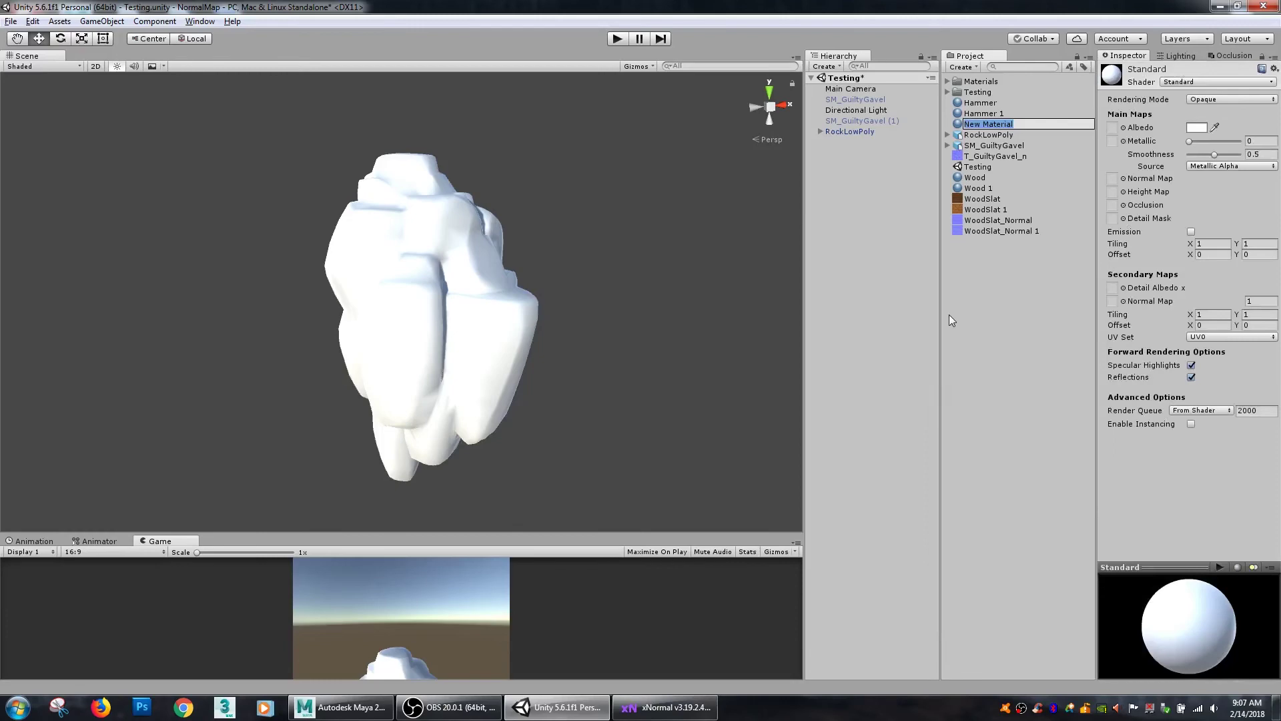
{"action": "type", "text": "Rock"}
{"action": "key", "text": "Return"}
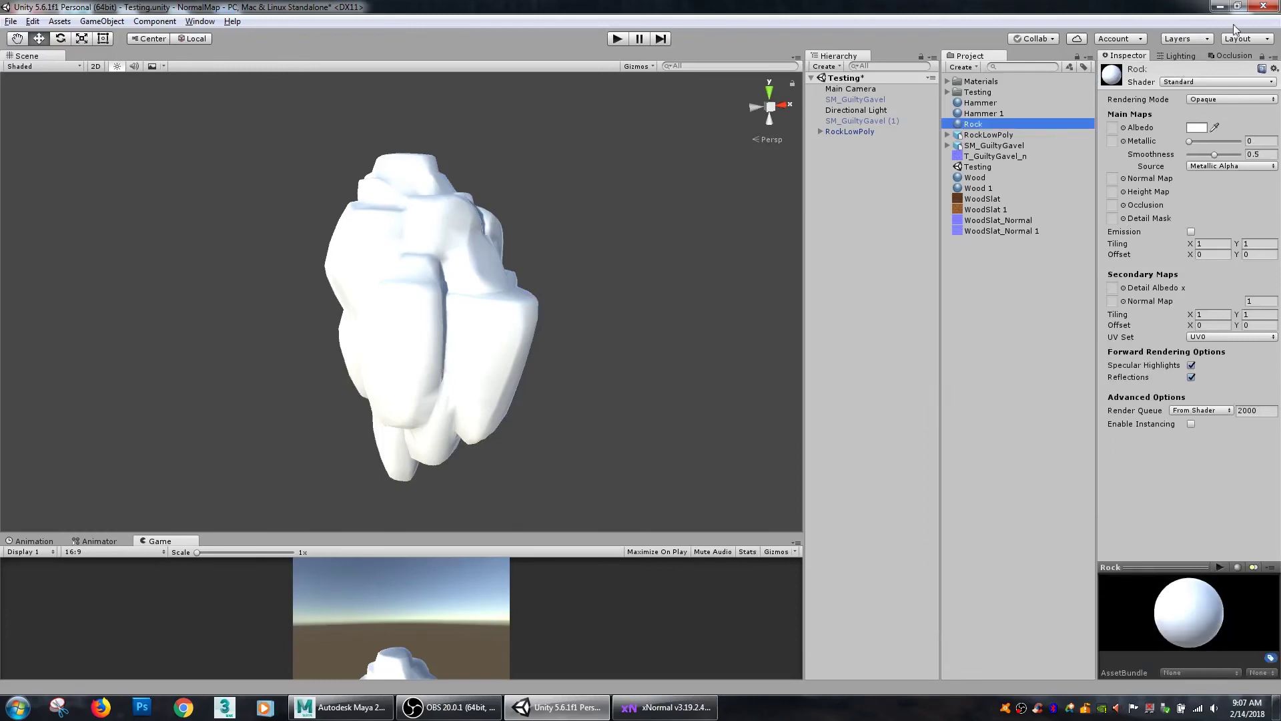
{"action": "left_click", "coordinate": [1220, 7]}
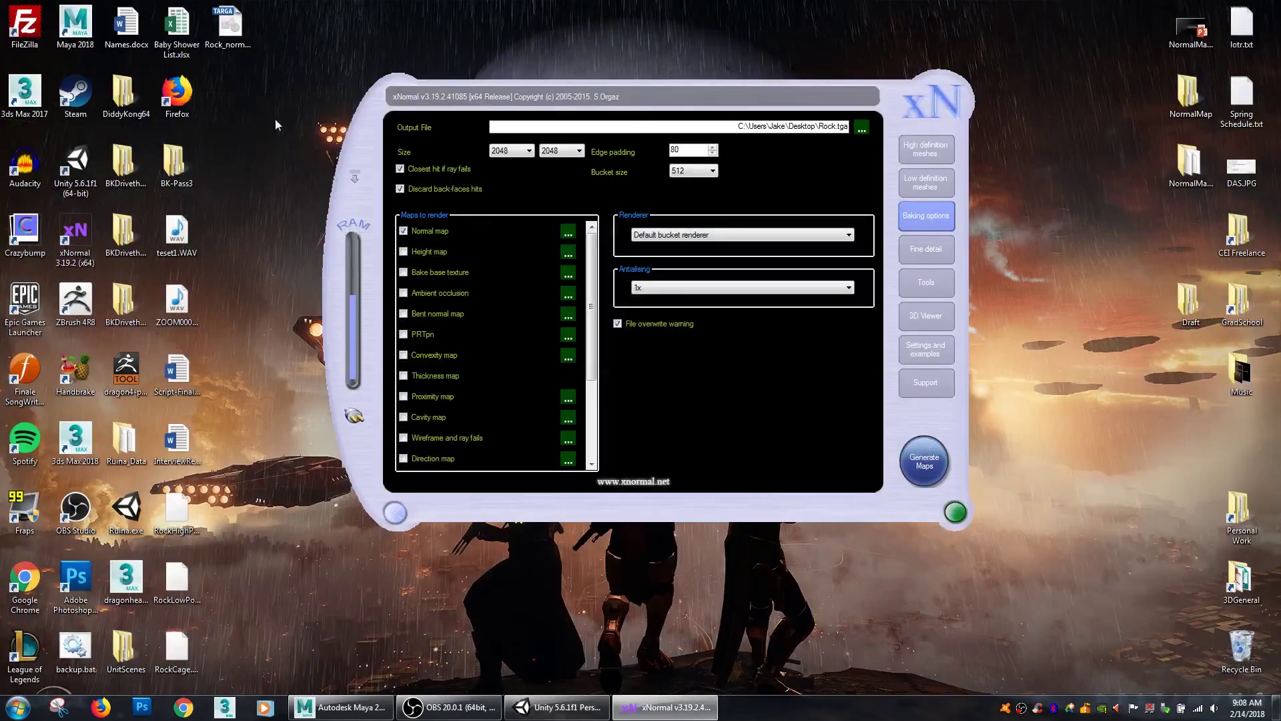
{"action": "left_click", "coordinate": [235, 26]}
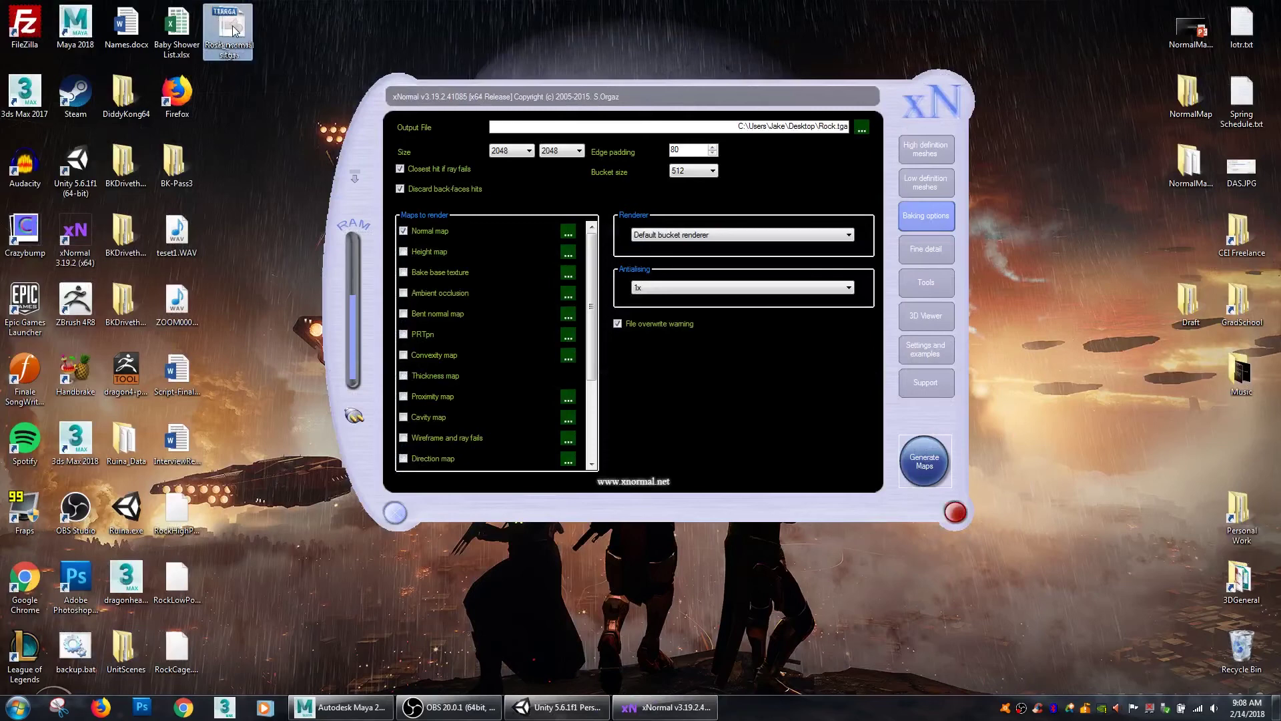
{"action": "left_click_drag", "start_coordinate": [235, 25], "coordinate": [1008, 268]}
Use Rock_normals as the Rock material's normal map, fixing its import type, with grey albedo
{"action": "left_click", "coordinate": [978, 126]}
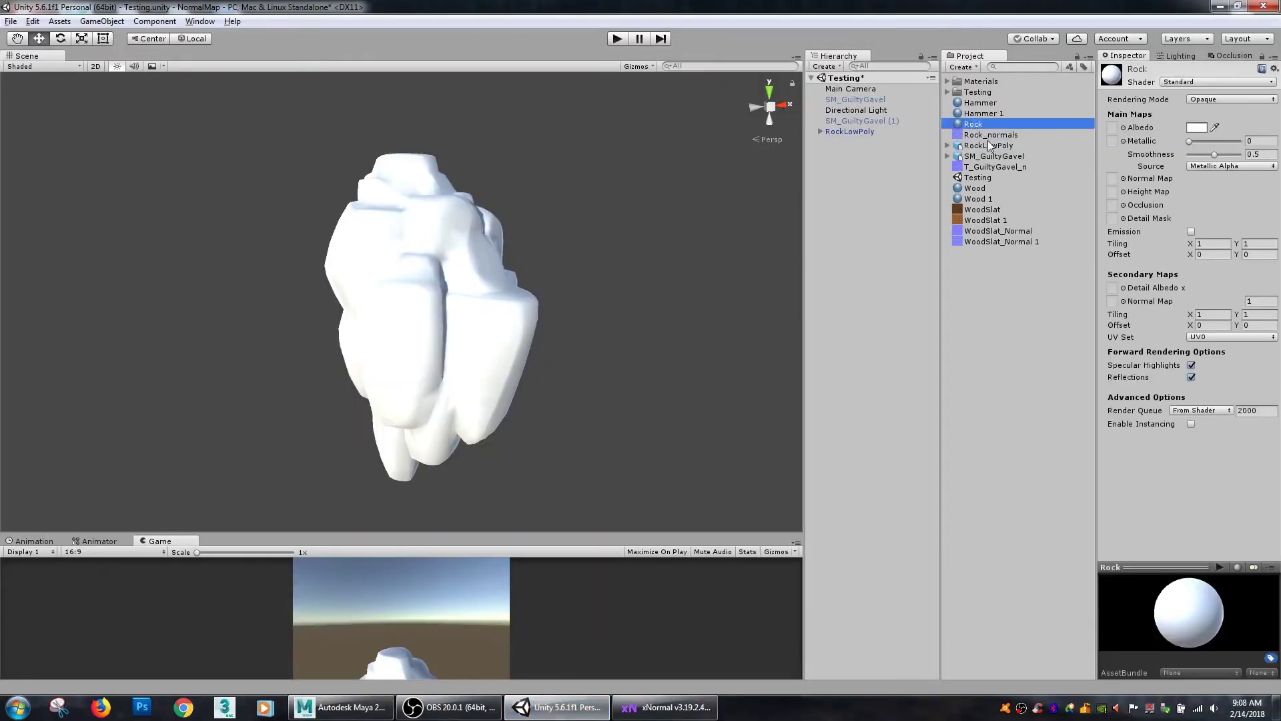
{"action": "left_click_drag", "start_coordinate": [982, 136], "coordinate": [1115, 180]}
{"action": "left_click", "coordinate": [1254, 207]}
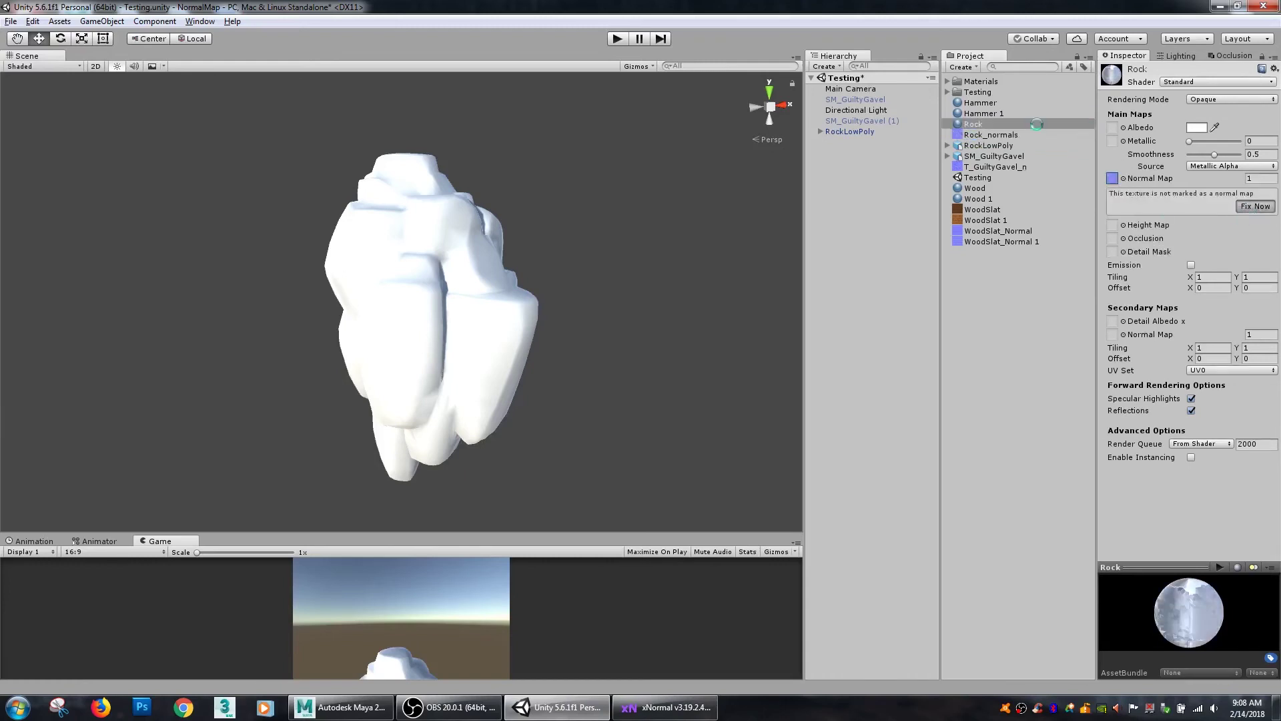
{"action": "left_click", "coordinate": [1196, 128]}
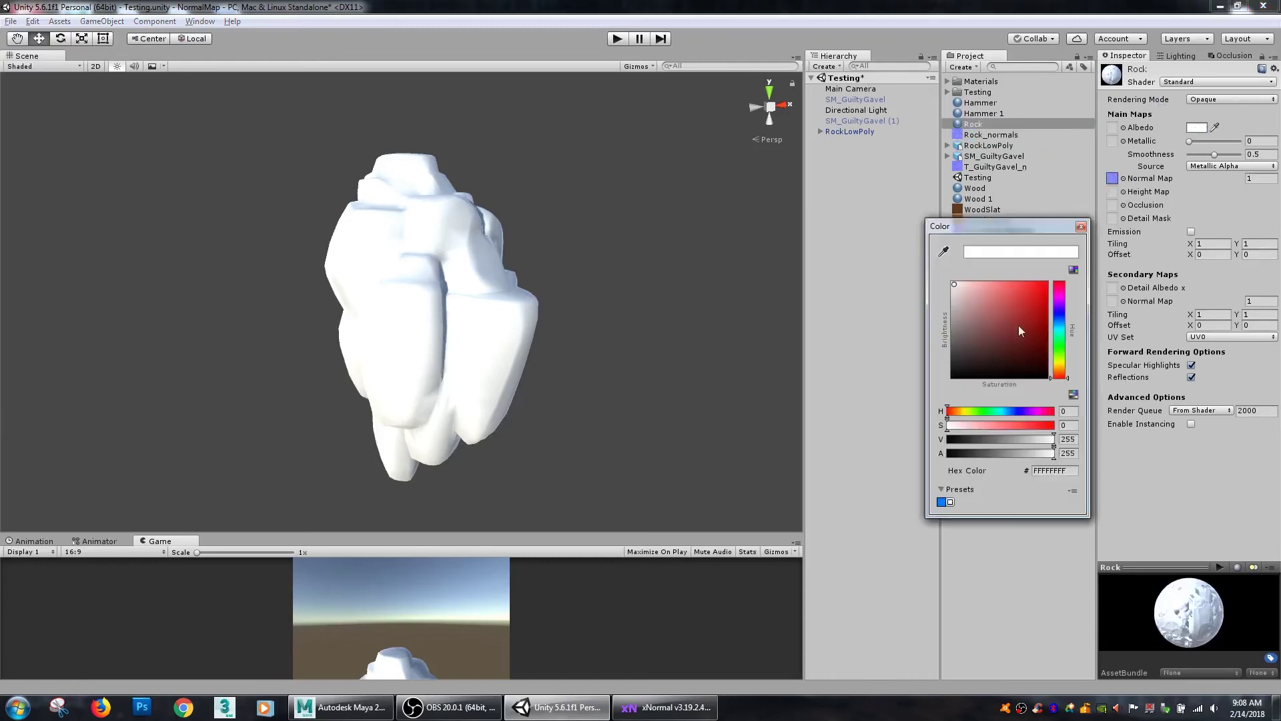
{"action": "left_click", "coordinate": [954, 331]}
{"action": "left_click", "coordinate": [1082, 227]}
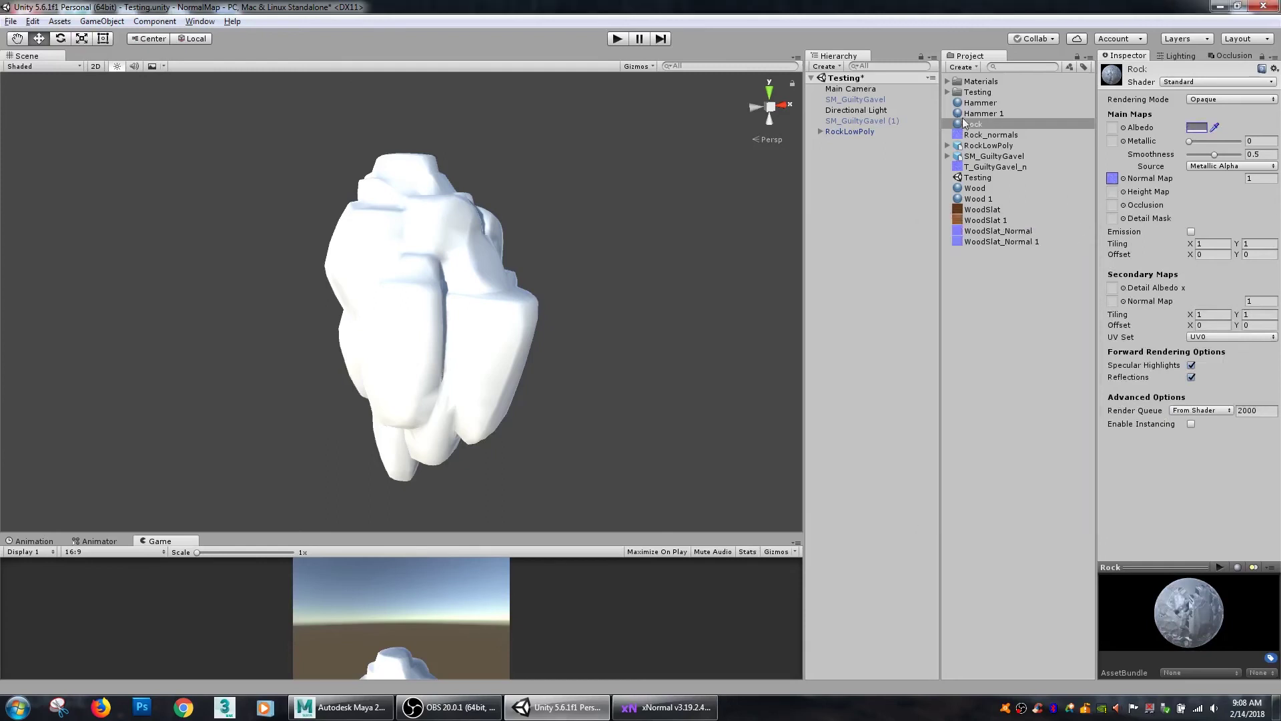
{"action": "left_click", "coordinate": [850, 302]}
Orbit around the rock and view it in Shaded Wireframe mode
{"action": "left_click_drag", "start_coordinate": [249, 323], "coordinate": [520, 195], "text": "alt"}
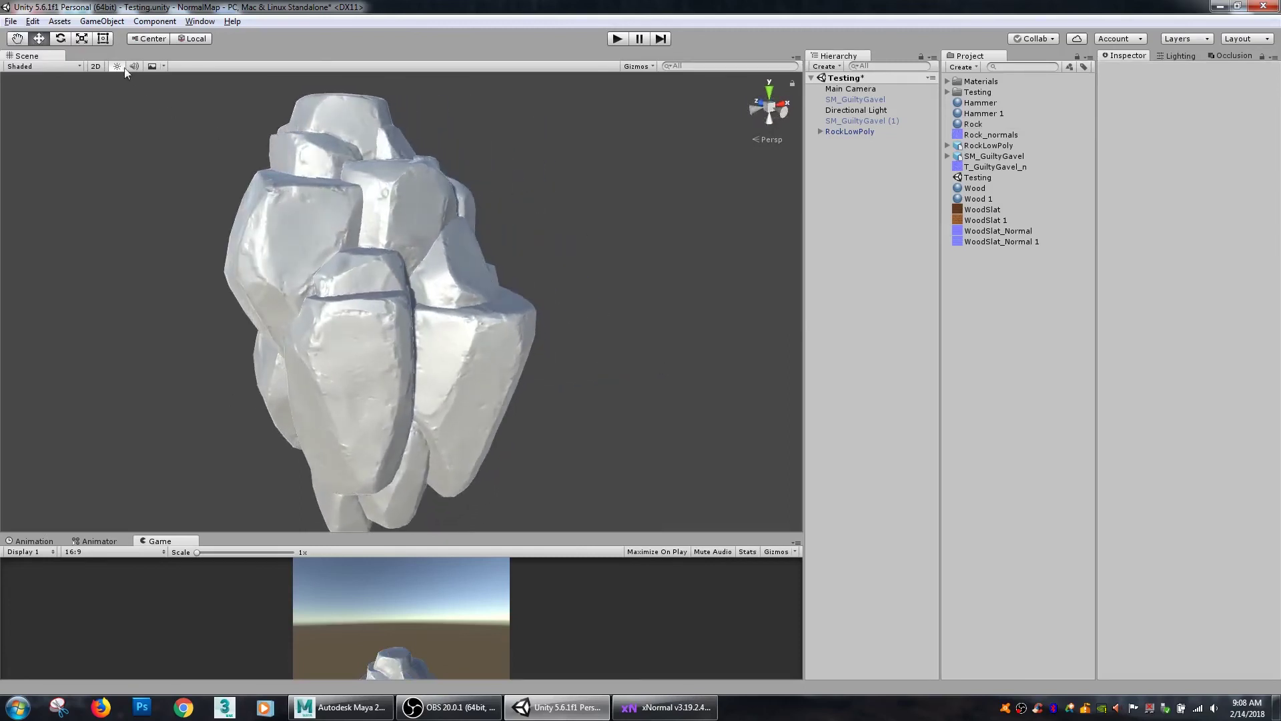
{"action": "mouse_move", "coordinate": [364, 309]}
{"action": "left_mouse_down", "text": "alt"}
{"action": "mouse_move", "coordinate": [514, 349]}
{"action": "mouse_move", "coordinate": [367, 367]}
{"action": "mouse_move", "coordinate": [555, 370]}
{"action": "mouse_move", "coordinate": [314, 351]}
{"action": "mouse_move", "coordinate": [560, 329]}
{"action": "mouse_move", "coordinate": [400, 334]}
{"action": "left_mouse_up", "text": "alt"}
{"action": "left_click", "coordinate": [401, 334]}
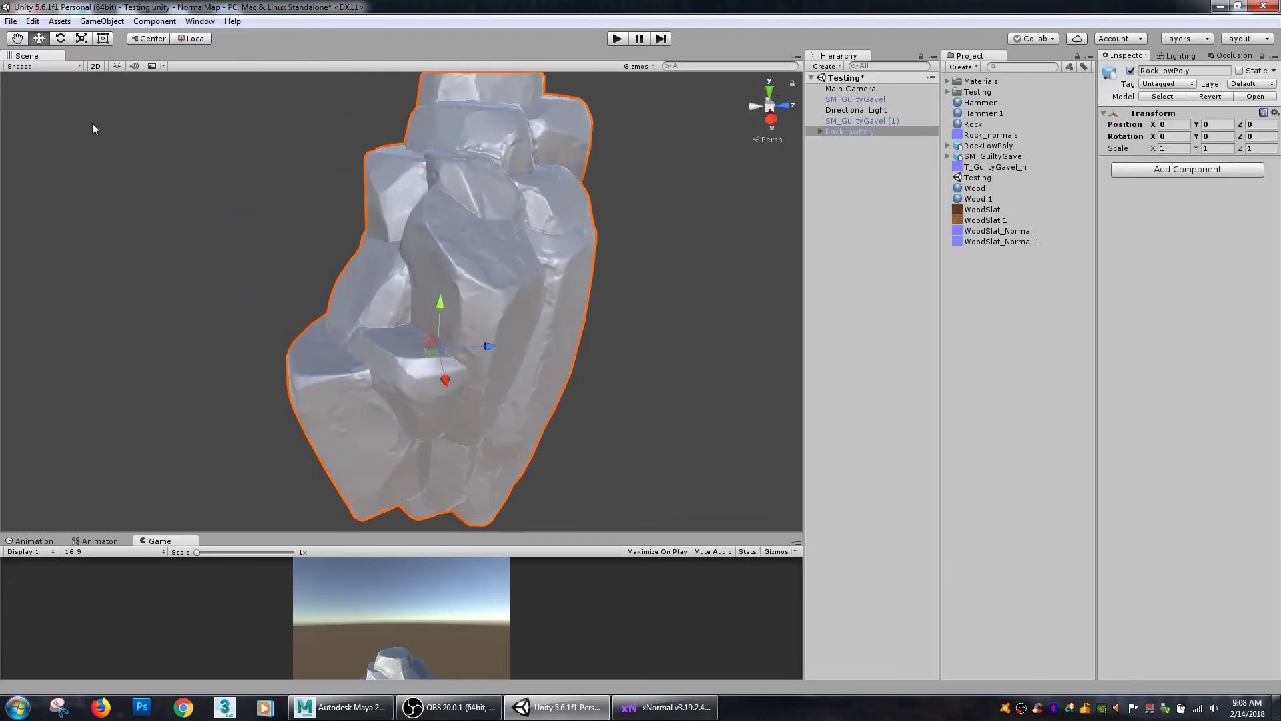
{"action": "left_click", "coordinate": [32, 66]}
{"action": "left_click", "coordinate": [35, 115]}
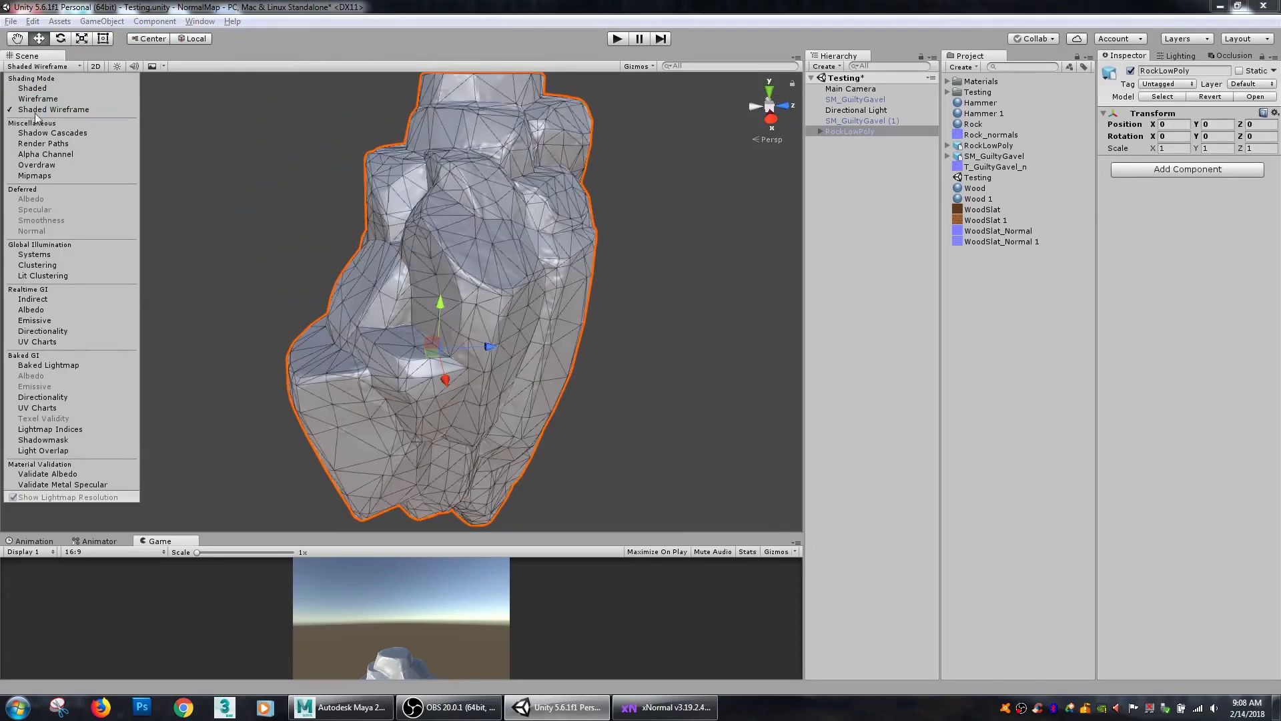
{"action": "left_click", "coordinate": [249, 267]}
{"action": "mouse_move", "coordinate": [250, 267]}
{"action": "left_mouse_down", "text": "alt"}
{"action": "mouse_move", "coordinate": [619, 335]}
{"action": "mouse_move", "coordinate": [583, 321]}
{"action": "mouse_move", "coordinate": [543, 354]}
{"action": "mouse_move", "coordinate": [505, 359]}
{"action": "mouse_move", "coordinate": [561, 390]}
{"action": "mouse_move", "coordinate": [600, 367]}
{"action": "mouse_move", "coordinate": [463, 354]}
{"action": "mouse_move", "coordinate": [578, 337]}
{"action": "mouse_move", "coordinate": [365, 298]}
{"action": "mouse_move", "coordinate": [534, 280]}
{"action": "left_mouse_up", "text": "alt"}
{"action": "scroll", "coordinate": [640, 351], "scroll_direction": "up", "scroll_amount": 5}
Return the scene to Shaded mode and show the Rock_normals texture's import settings
{"action": "left_click", "coordinate": [41, 66]}
{"action": "left_click", "coordinate": [32, 88]}
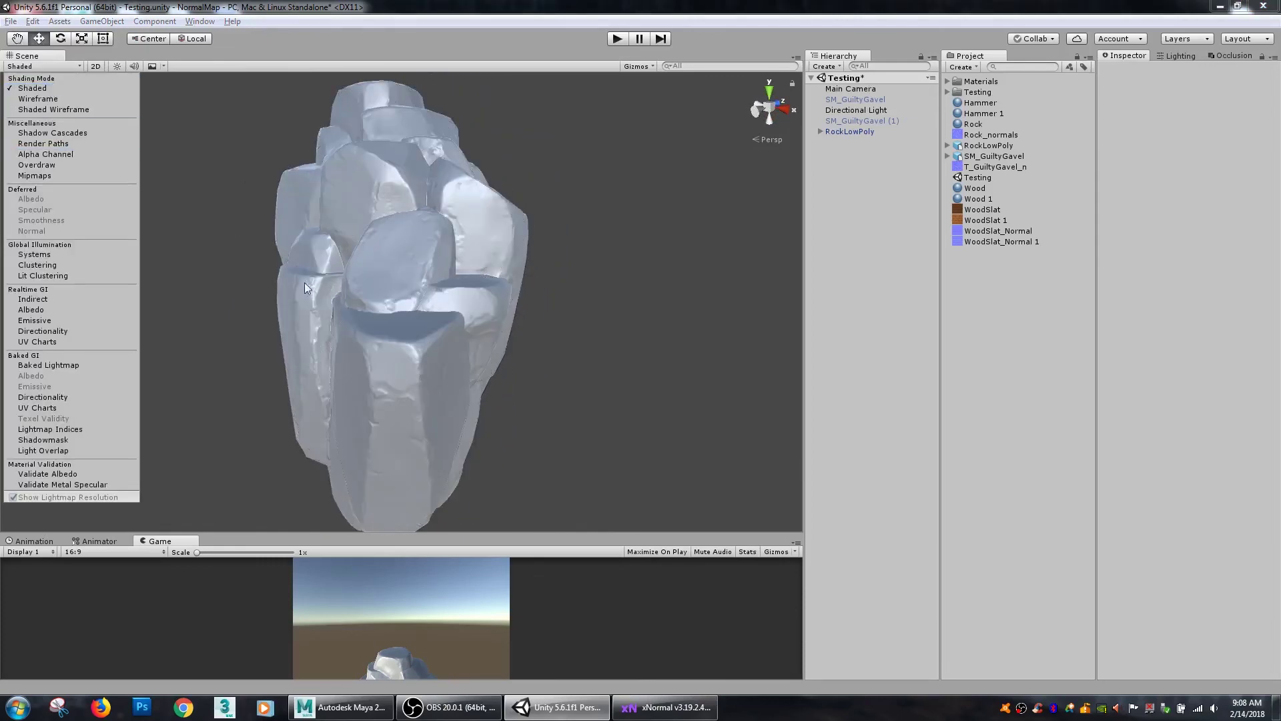
{"action": "mouse_move", "coordinate": [304, 283]}
{"action": "left_mouse_down", "text": "alt"}
{"action": "mouse_move", "coordinate": [610, 372]}
{"action": "mouse_move", "coordinate": [486, 352]}
{"action": "mouse_move", "coordinate": [434, 366]}
{"action": "mouse_move", "coordinate": [452, 367]}
{"action": "left_mouse_up", "text": "alt"}
{"action": "left_click", "coordinate": [979, 134]}
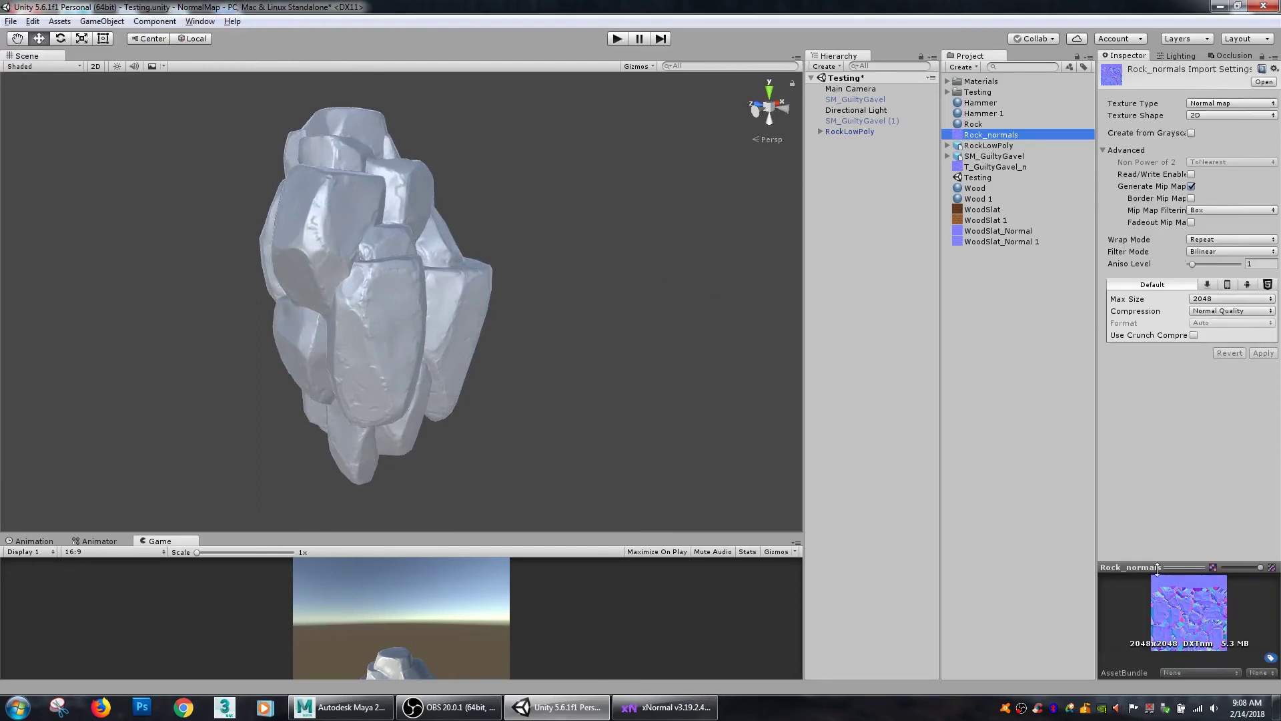
Enlarge the normal-map preview and inspect the rock with Max Size reduced to 512
{"action": "left_click_drag", "start_coordinate": [1158, 567], "coordinate": [1081, 435]}
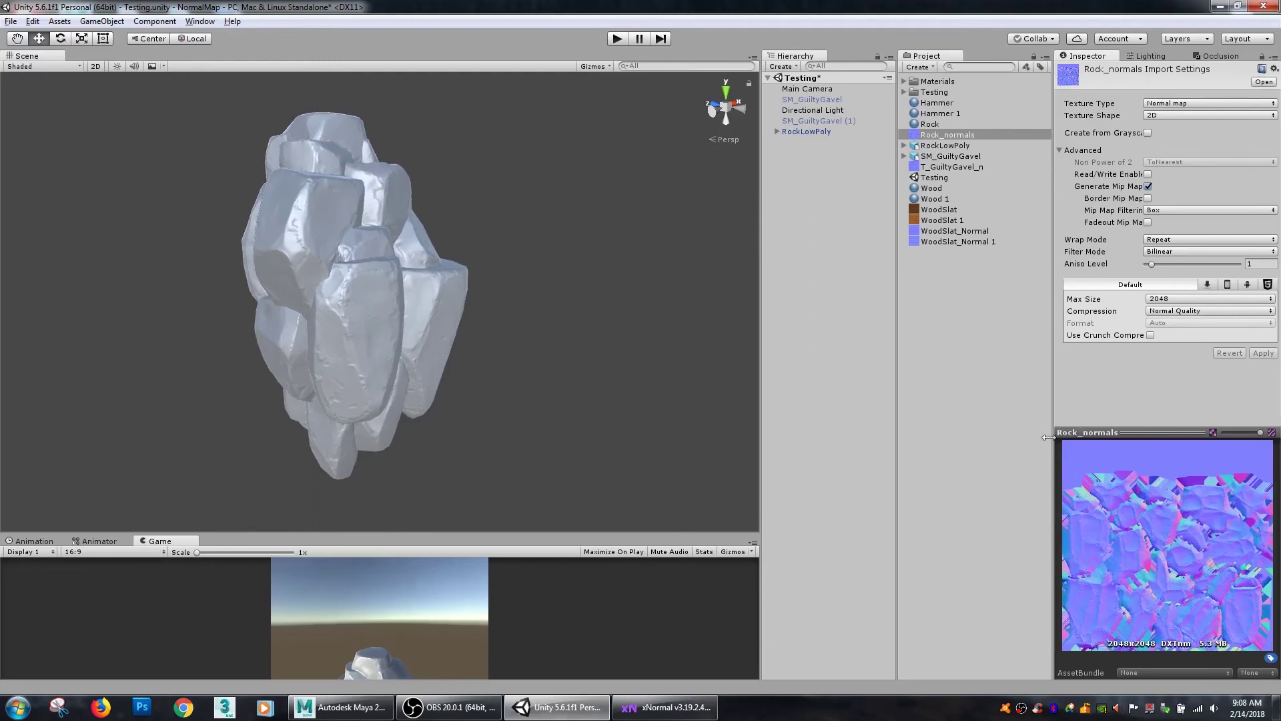
{"action": "left_click_drag", "start_coordinate": [666, 347], "coordinate": [536, 434], "text": "alt"}
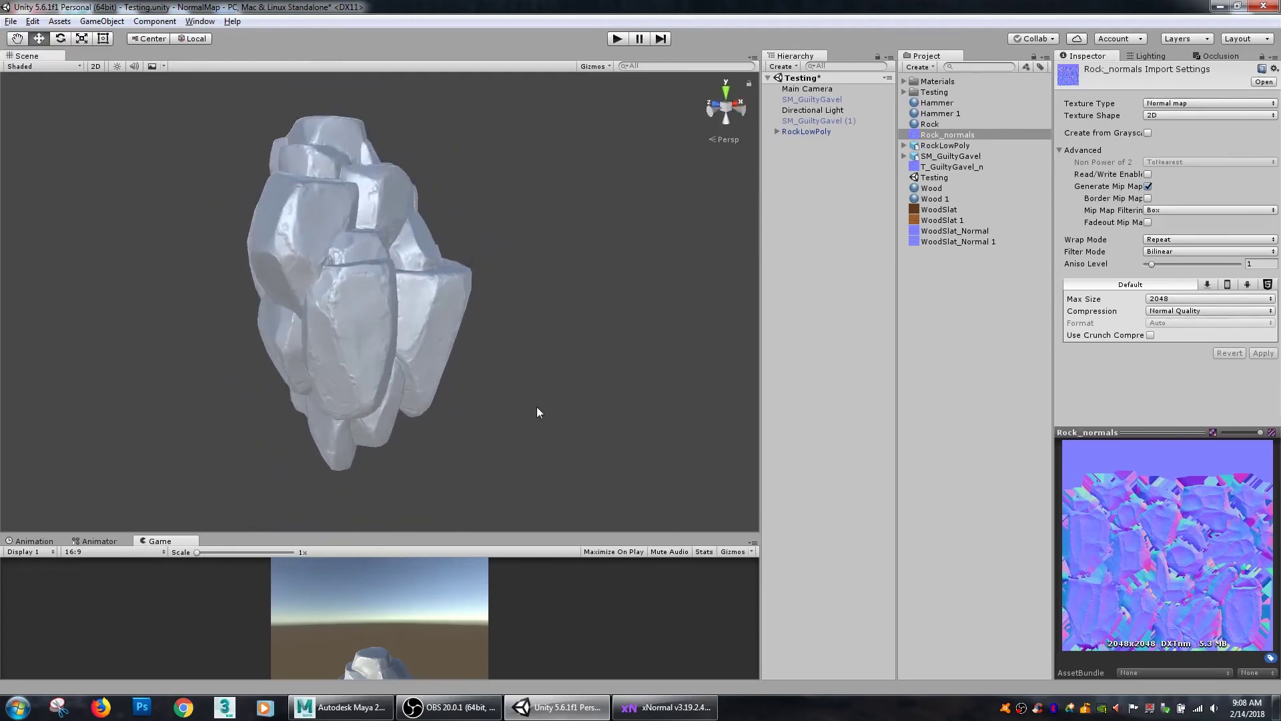
{"action": "left_click_drag", "start_coordinate": [448, 363], "coordinate": [414, 392], "text": "alt"}
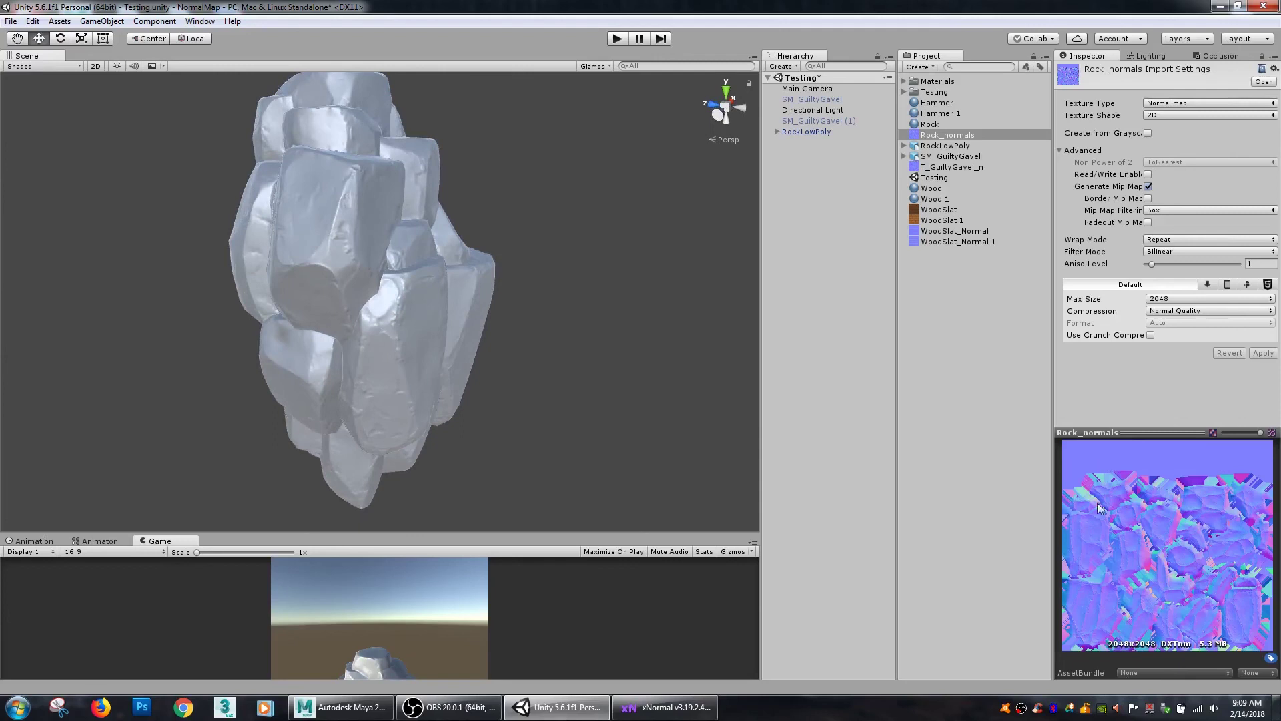
{"action": "left_click", "coordinate": [1165, 299]}
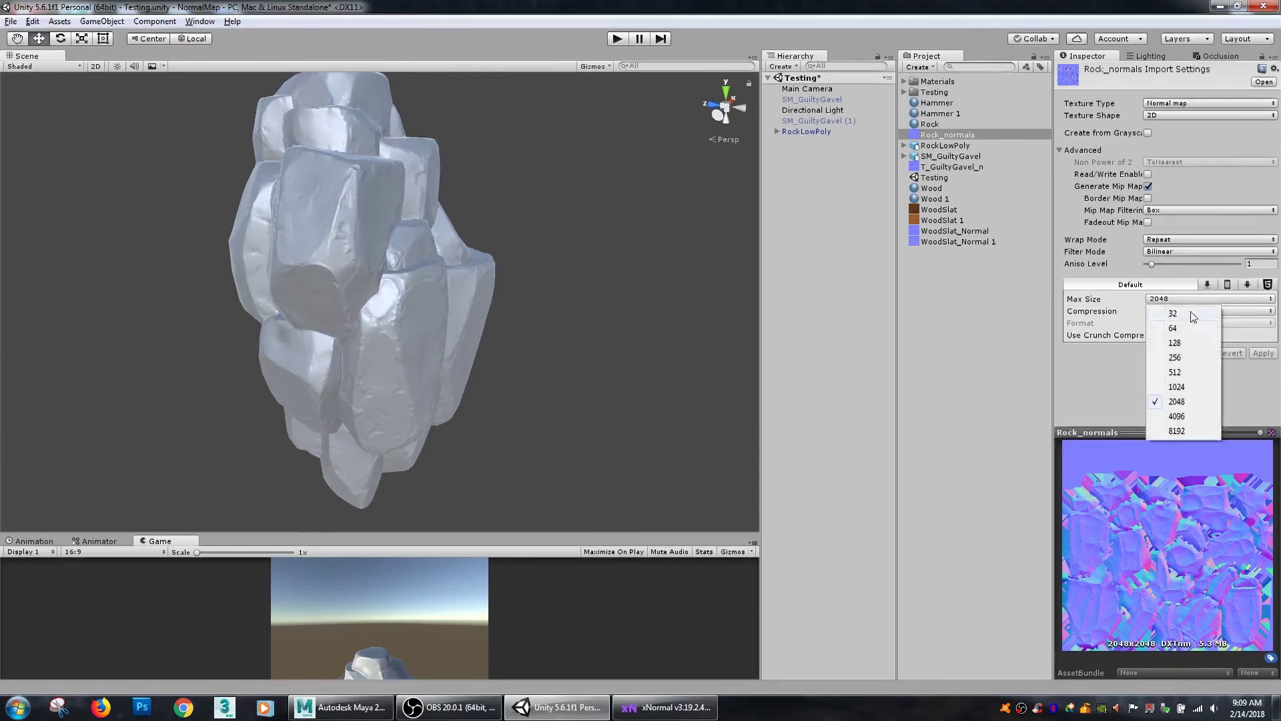
{"action": "left_click", "coordinate": [1194, 373]}
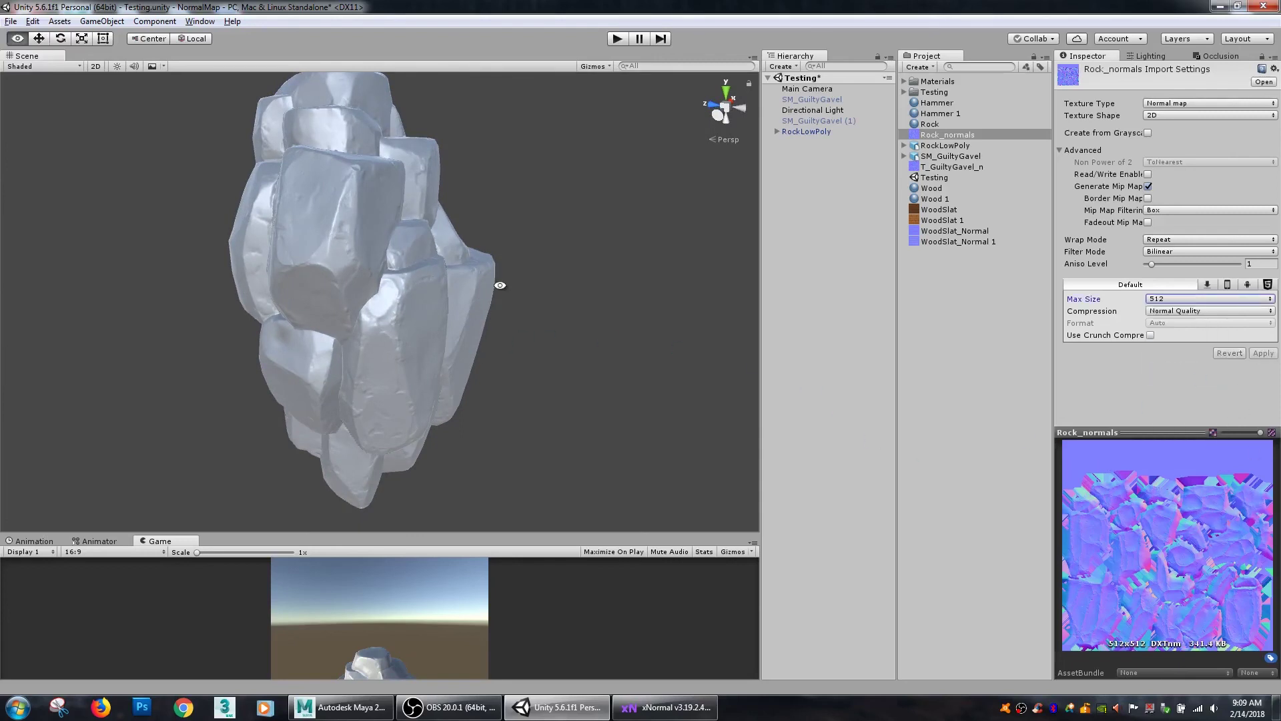
{"action": "left_click_drag", "start_coordinate": [501, 280], "coordinate": [331, 335], "text": "alt"}
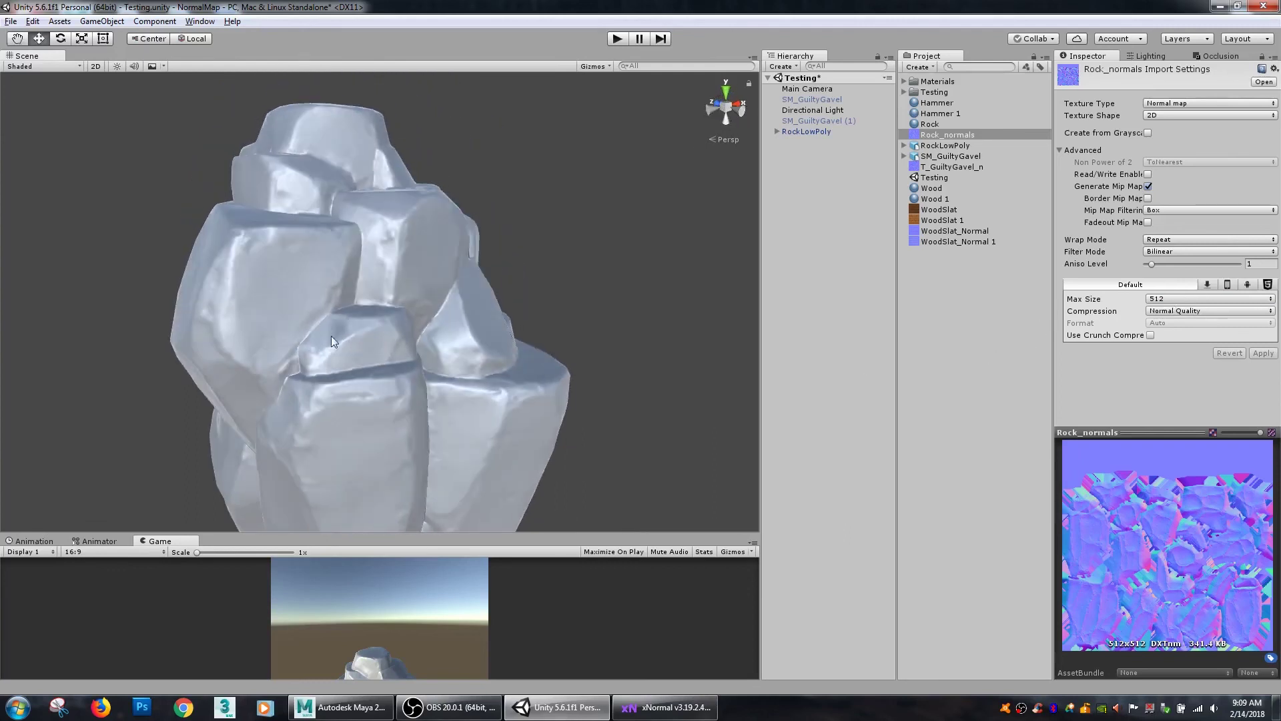
{"action": "left_click_drag", "start_coordinate": [546, 310], "coordinate": [643, 387], "text": "alt"}
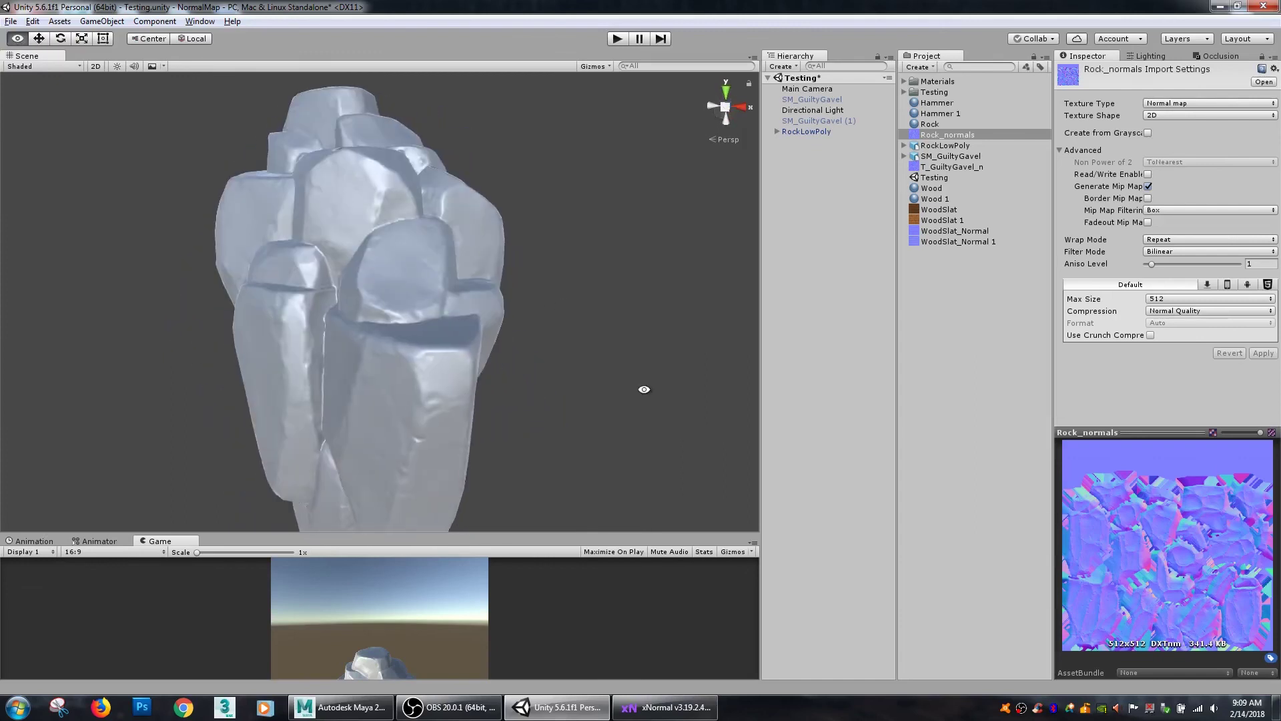
Raise the Rock_normals Max Size to 1024 and compare the rock's detail
{"action": "left_click", "coordinate": [1163, 312]}
{"action": "left_click", "coordinate": [1195, 298]}
{"action": "left_click", "coordinate": [1174, 386]}
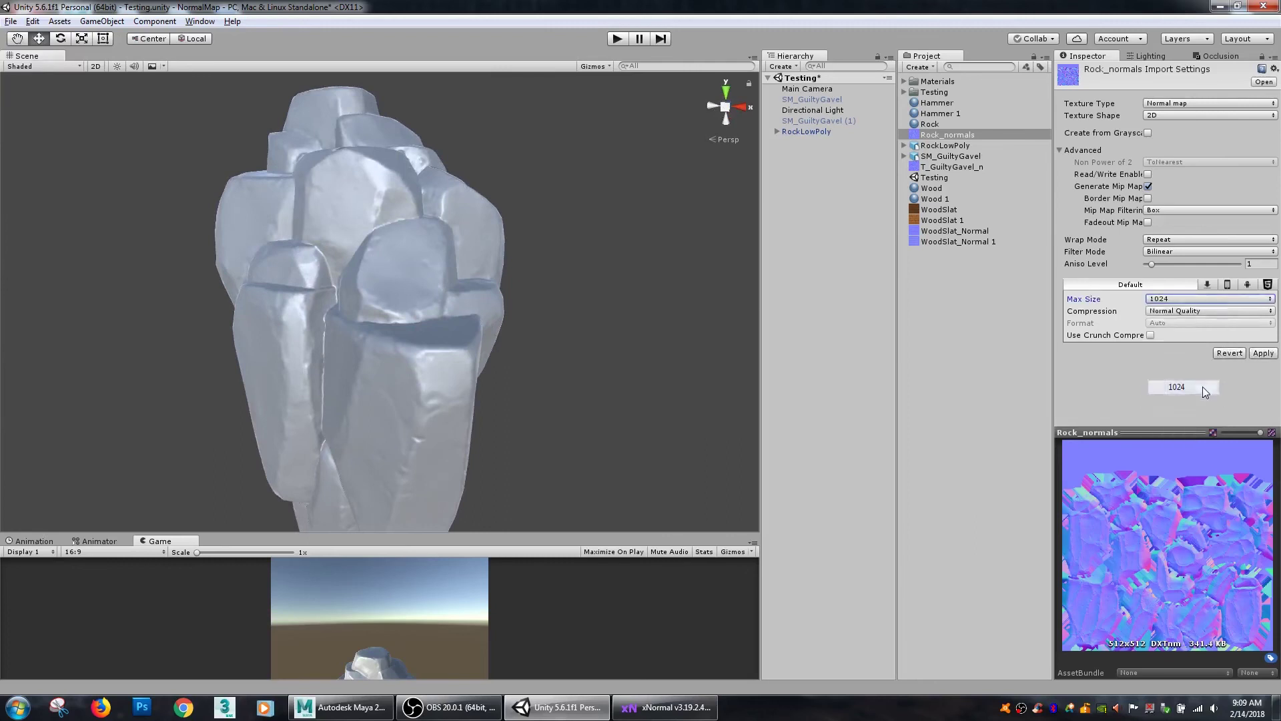
{"action": "left_click_drag", "start_coordinate": [400, 394], "coordinate": [429, 335], "text": "alt"}
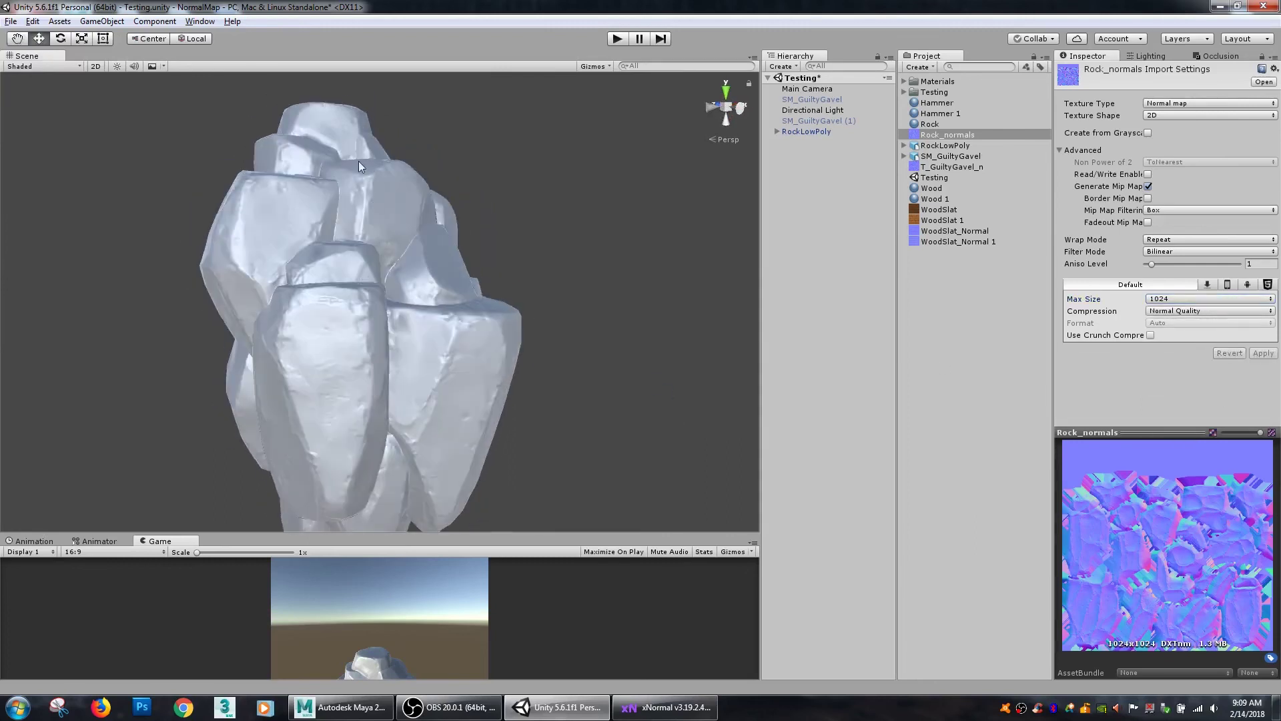
Apply a 2048 Max Size to Rock_normals and view the rock at full resolution
{"action": "left_click", "coordinate": [1208, 298]}
{"action": "left_click", "coordinate": [1188, 401]}
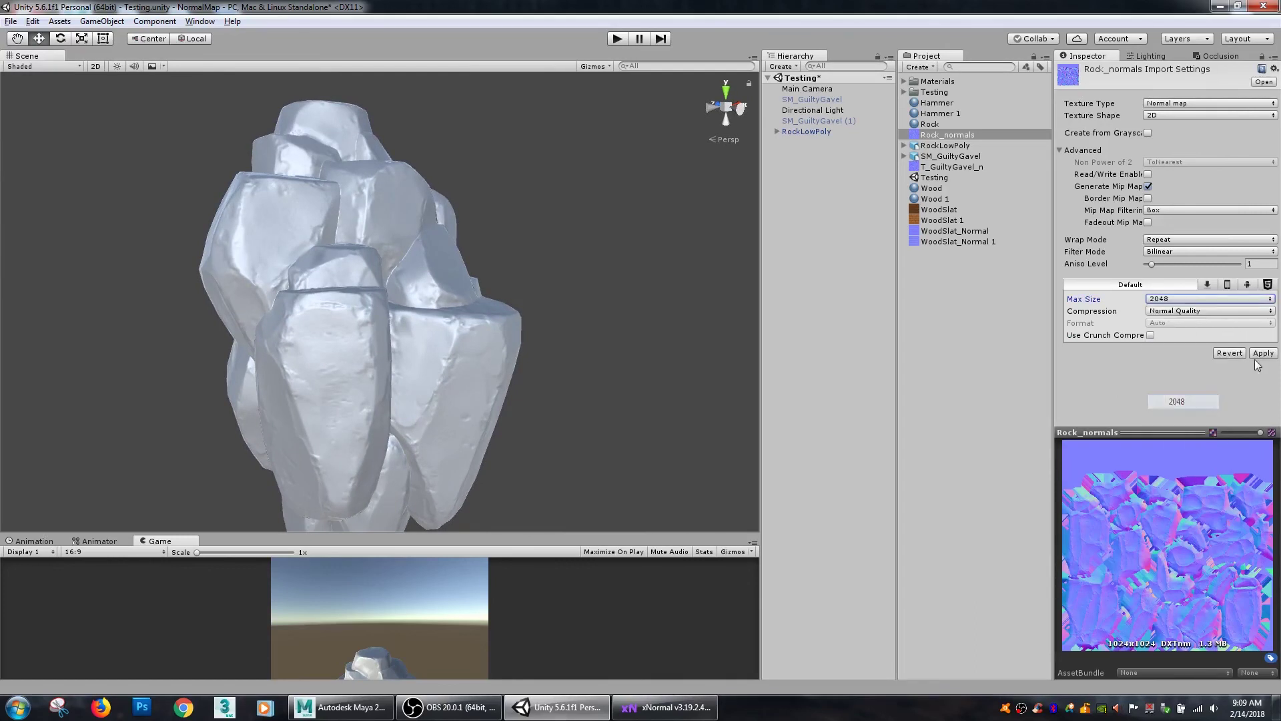
{"action": "left_click", "coordinate": [1262, 354]}
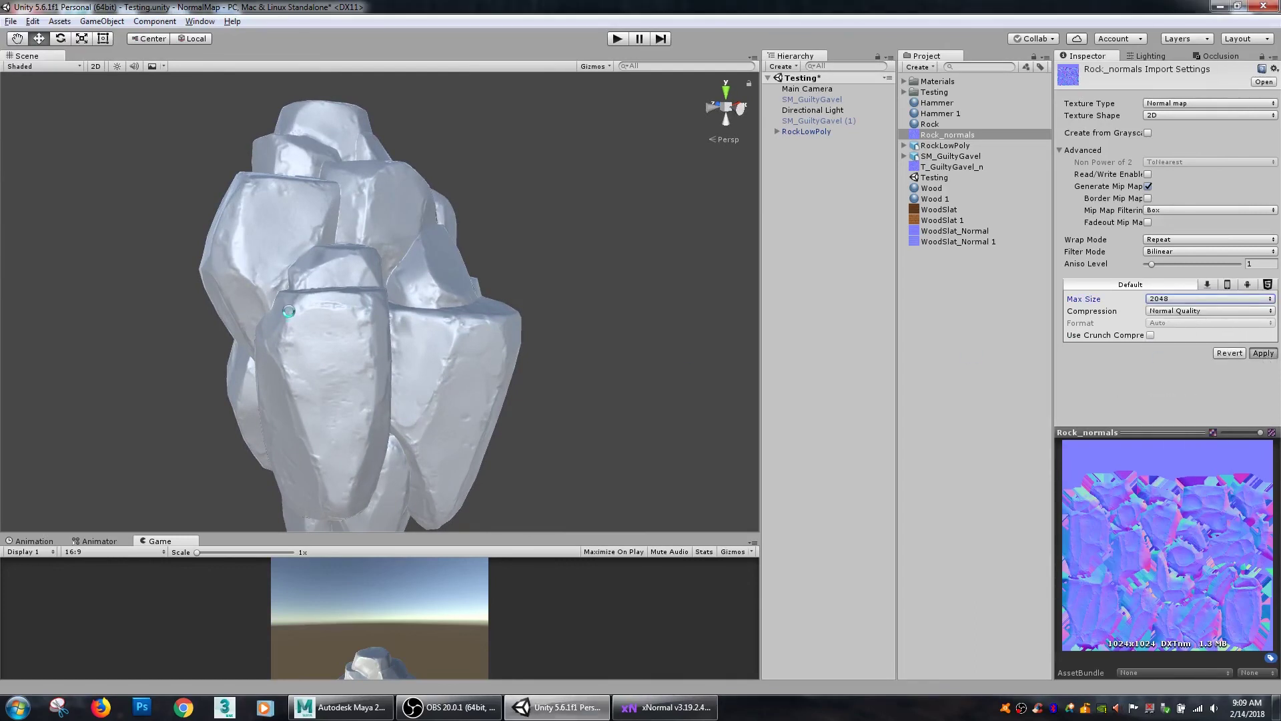
{"action": "left_click_drag", "start_coordinate": [333, 323], "coordinate": [446, 394], "text": "alt"}
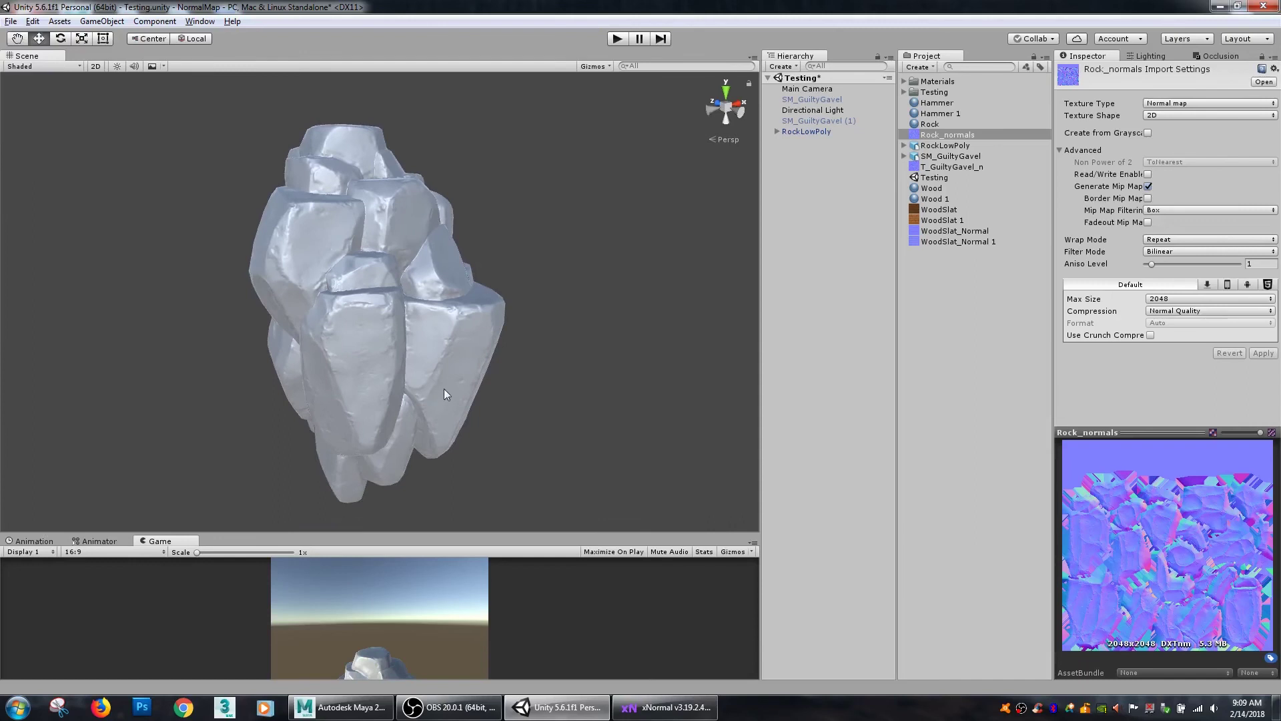